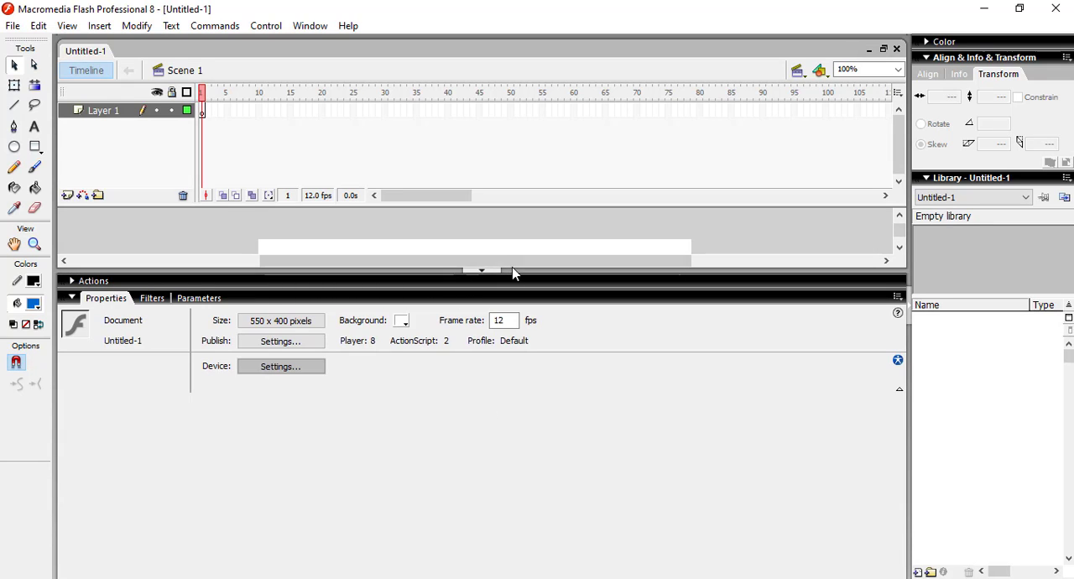
click(156, 299)
click(191, 299)
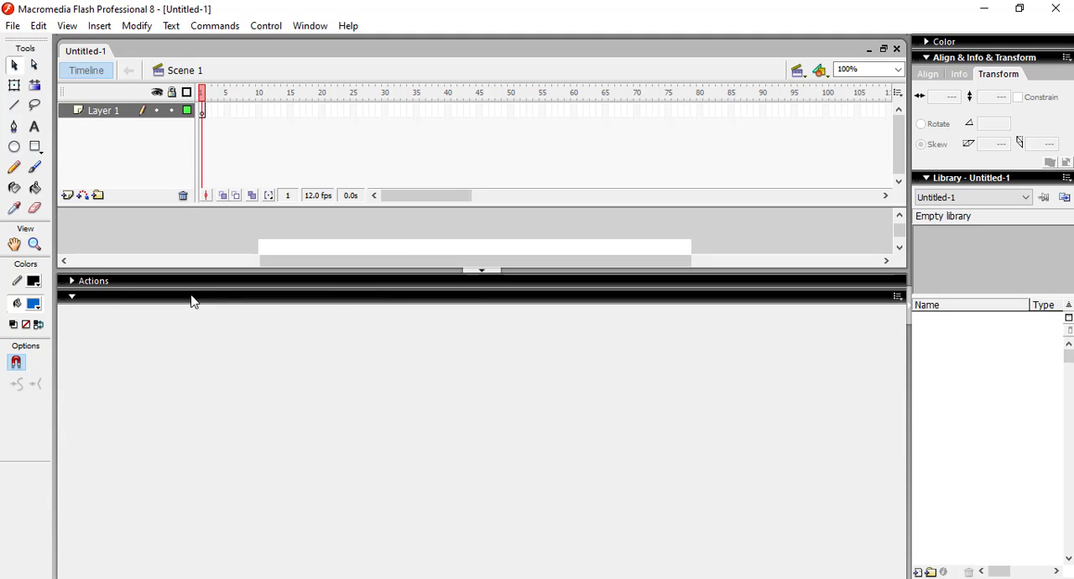
click(103, 299)
click(73, 298)
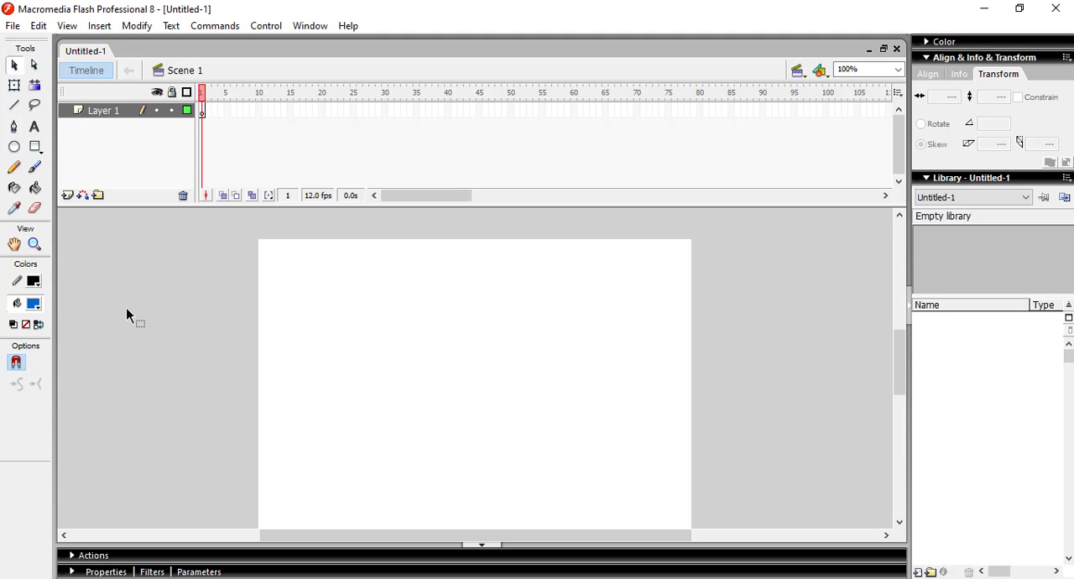
click(171, 556)
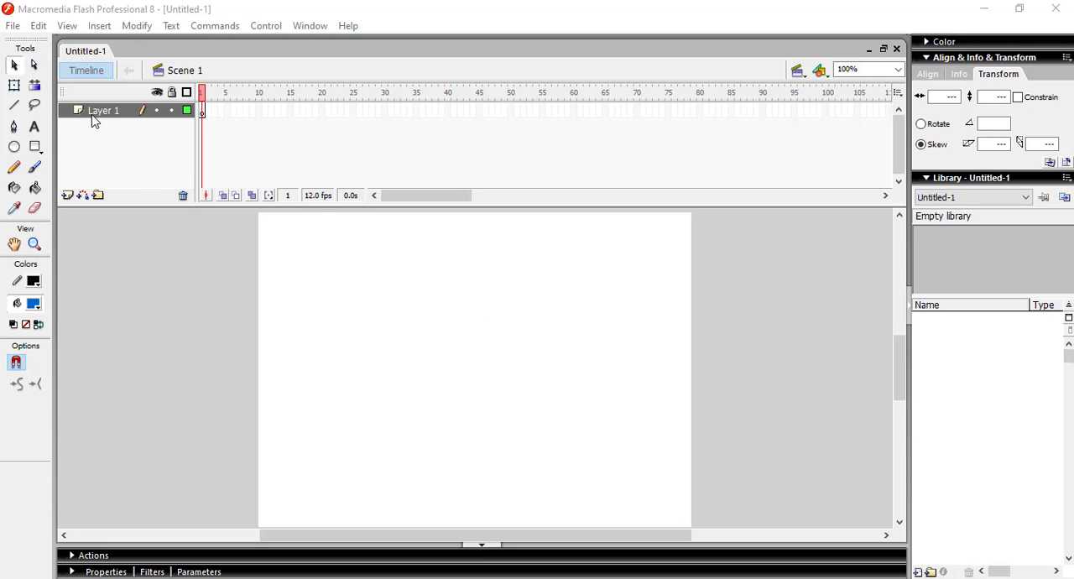
click(436, 374)
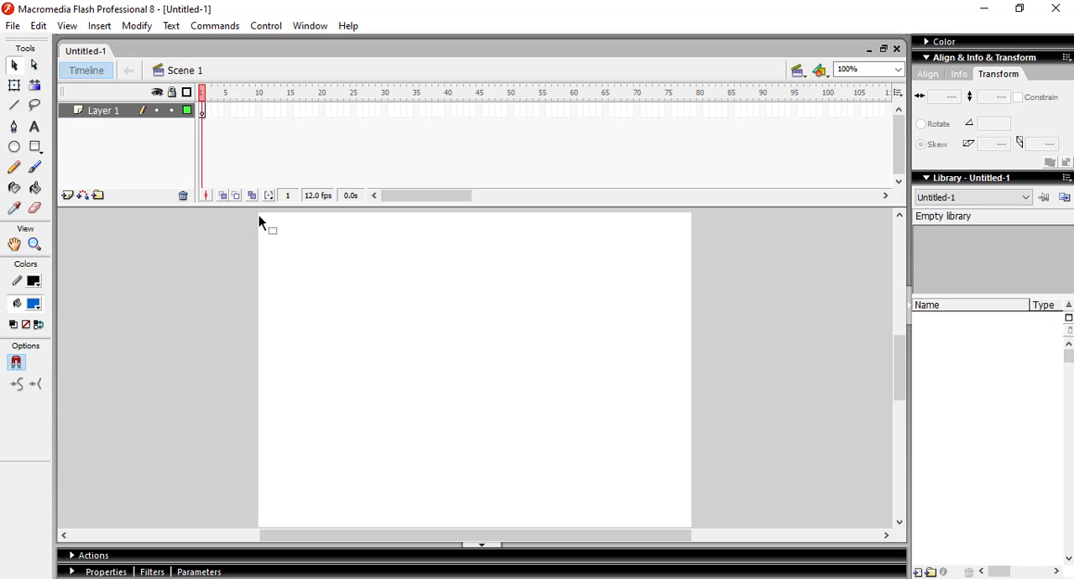
click(475, 546)
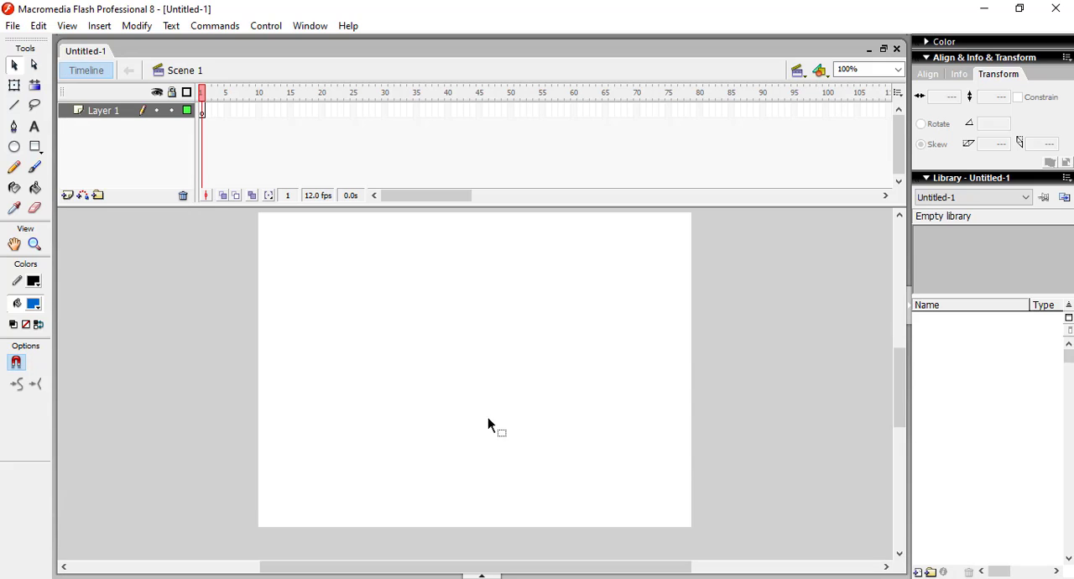
click(482, 576)
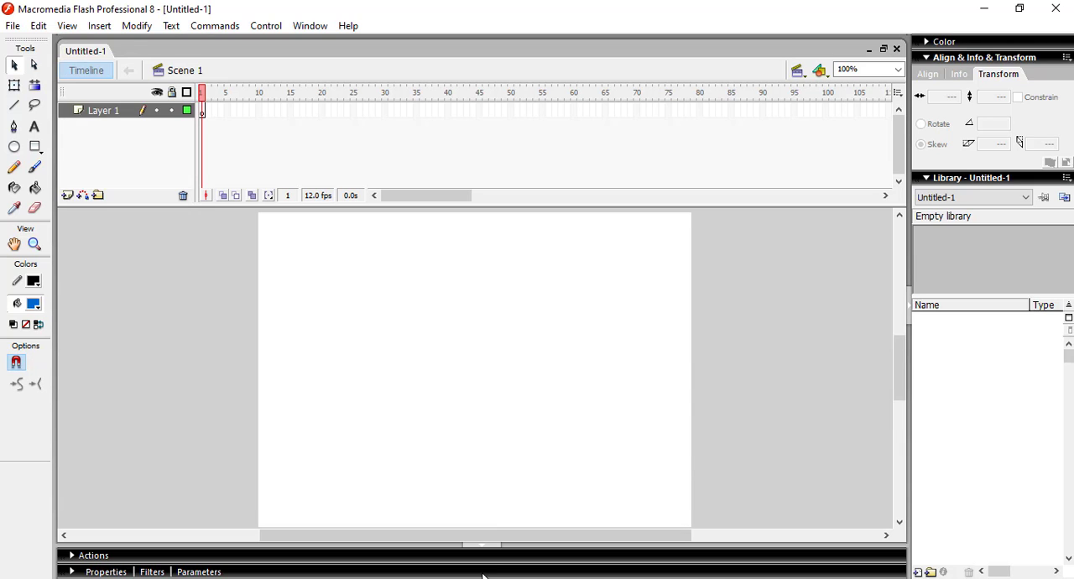
Step: Set the document dimensions to 800 px wide by 600 px high
click(88, 572)
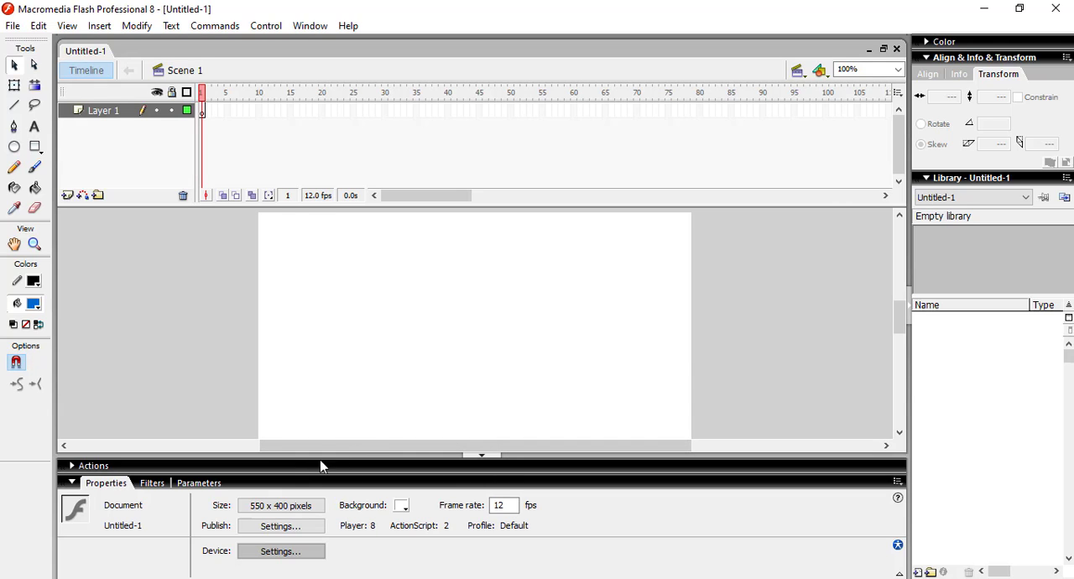
click(298, 508)
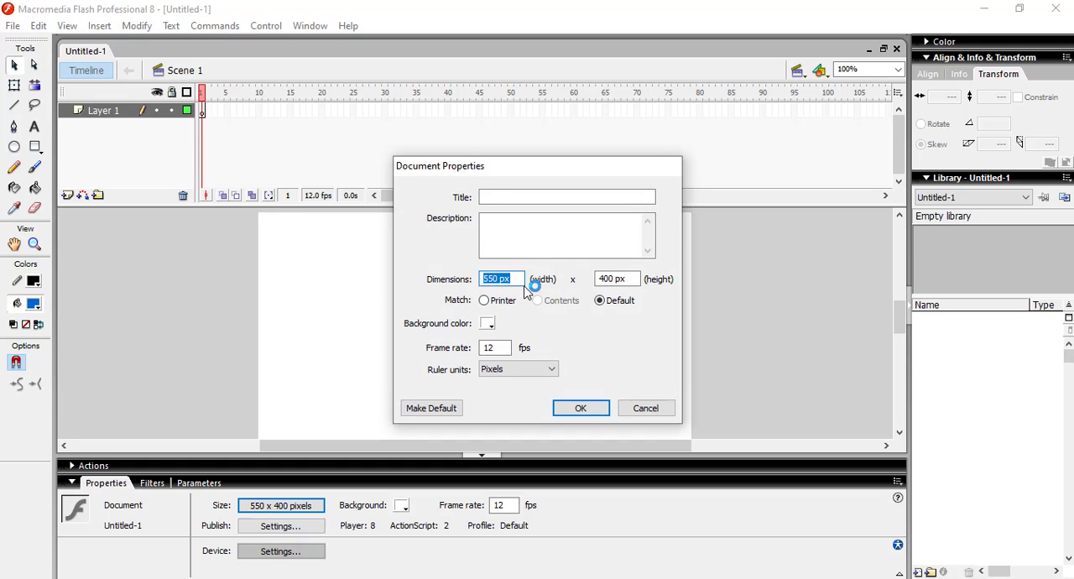
text(800)
key(Tab)
text(6)
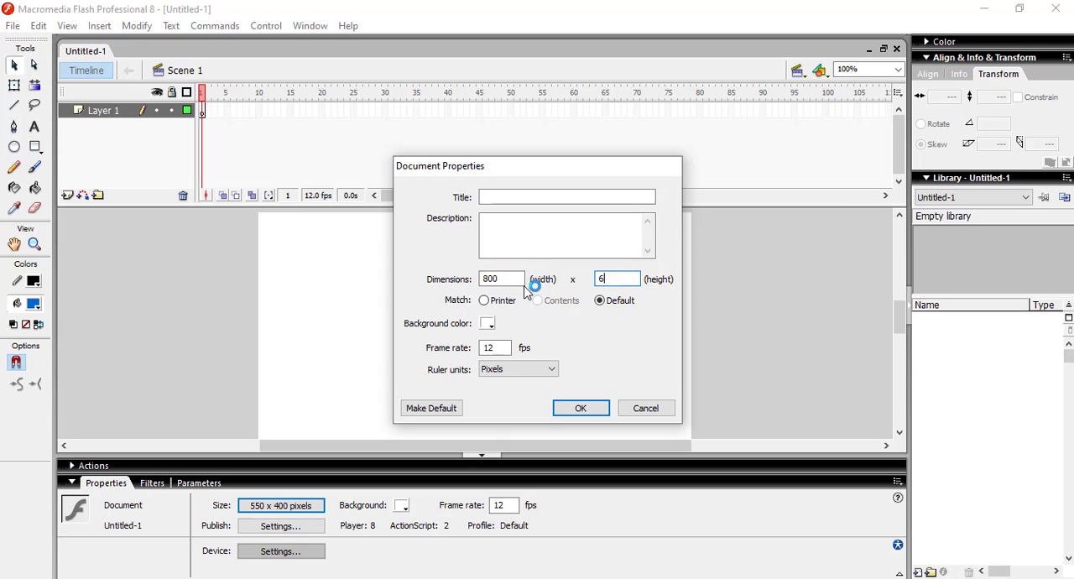
text(00)
click(578, 408)
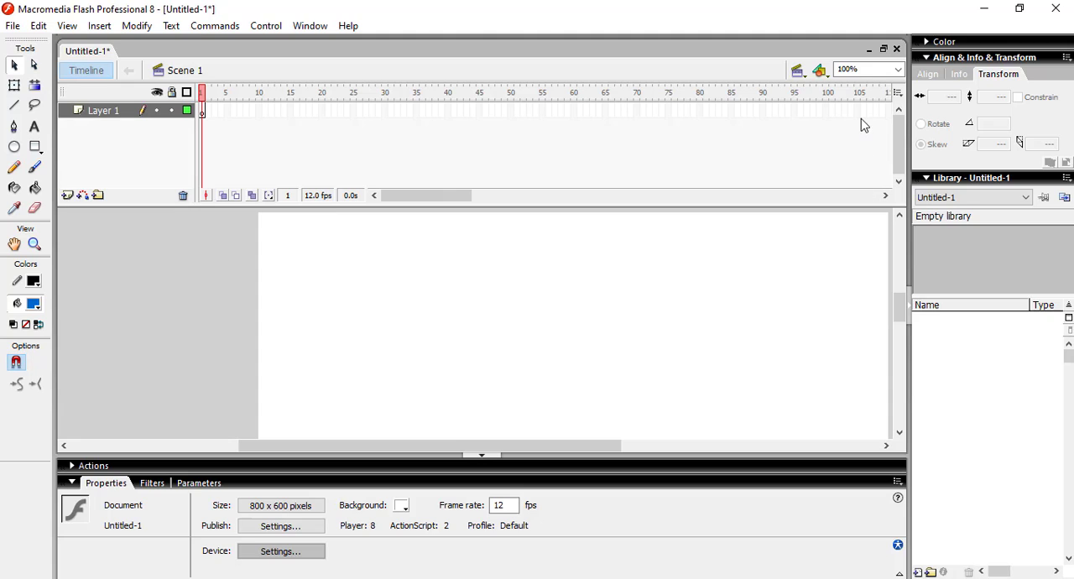
Step: Set the stage background color to white and the frame rate to 30 fps
click(898, 68)
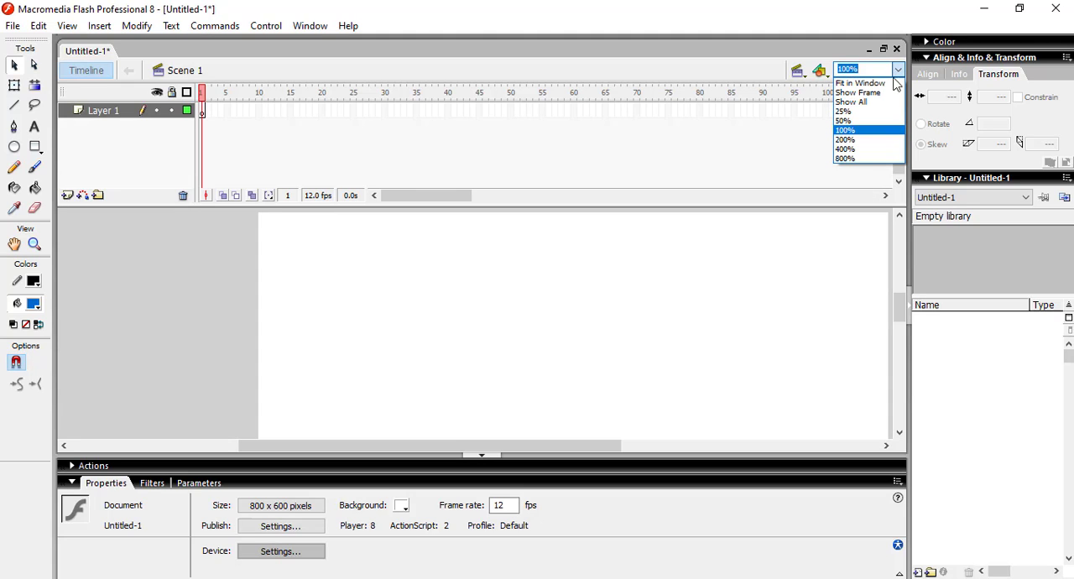
click(873, 83)
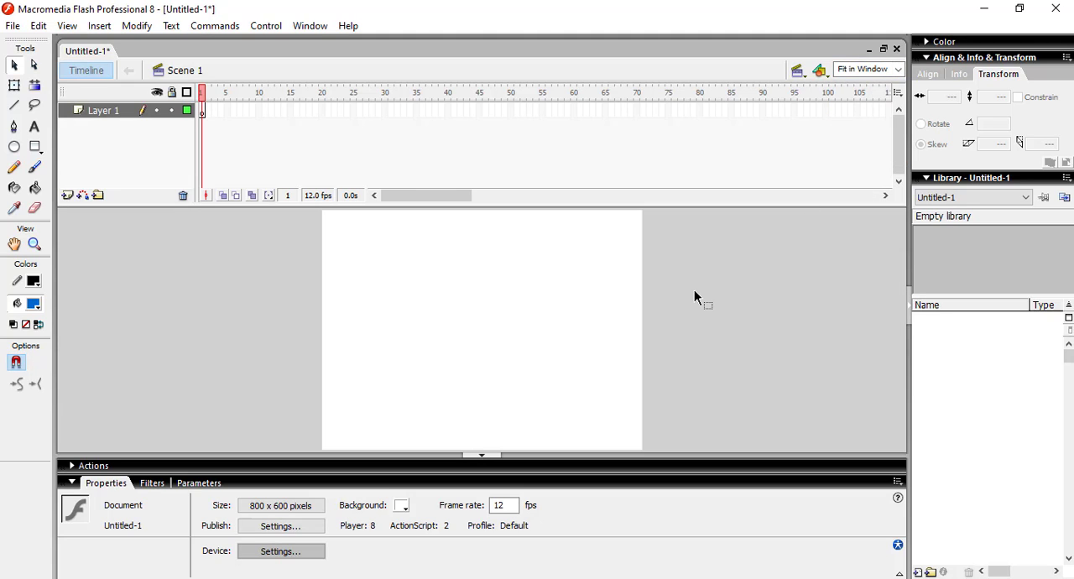
click(402, 506)
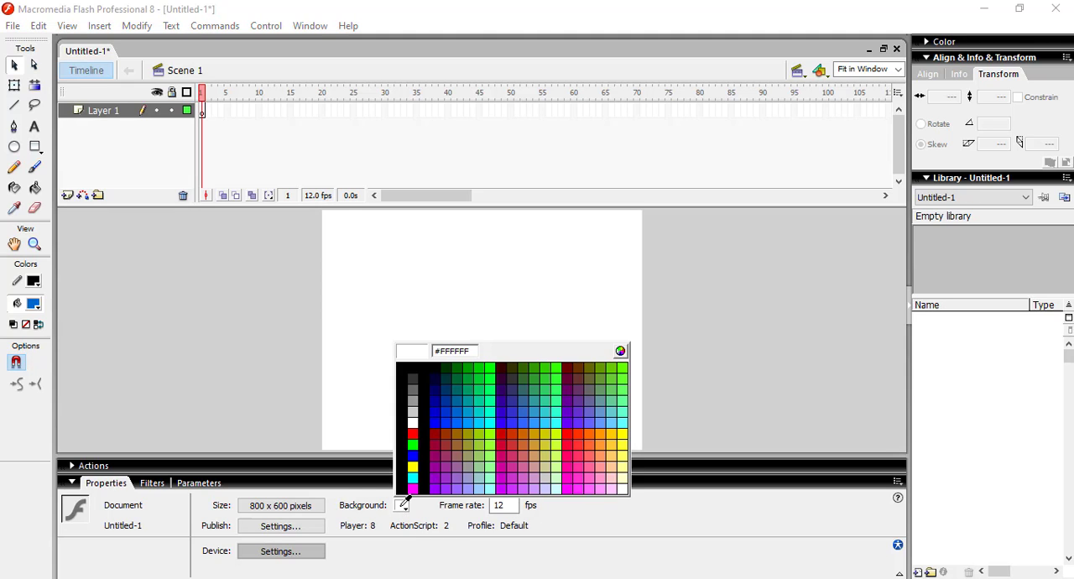
click(412, 422)
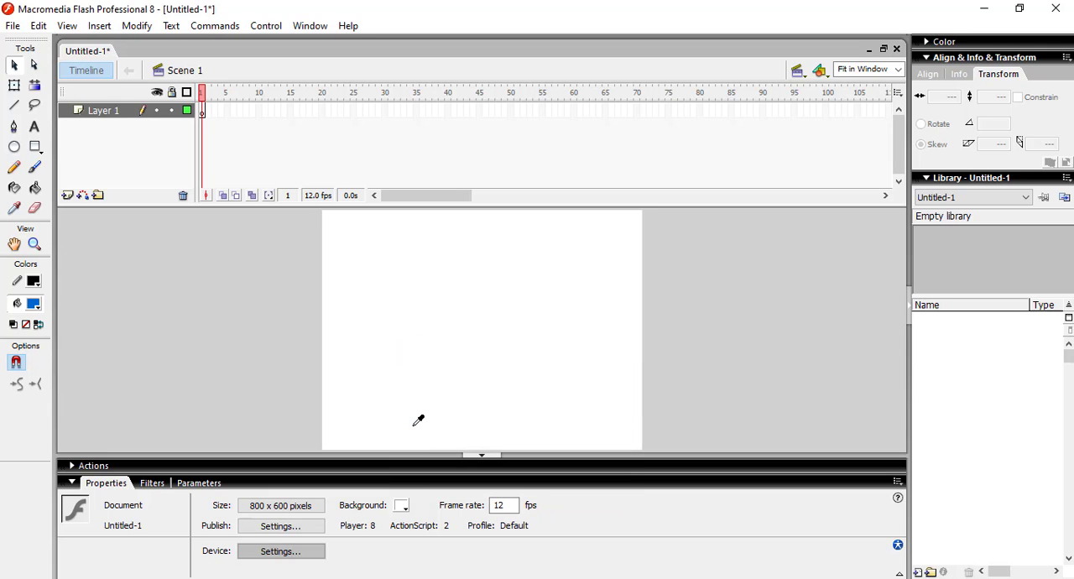
double_click(498, 506)
text(30)
key(Return)
Step: Examine the first five frames of Layer 1 and the document's lists of scenes and symbols
click(203, 114)
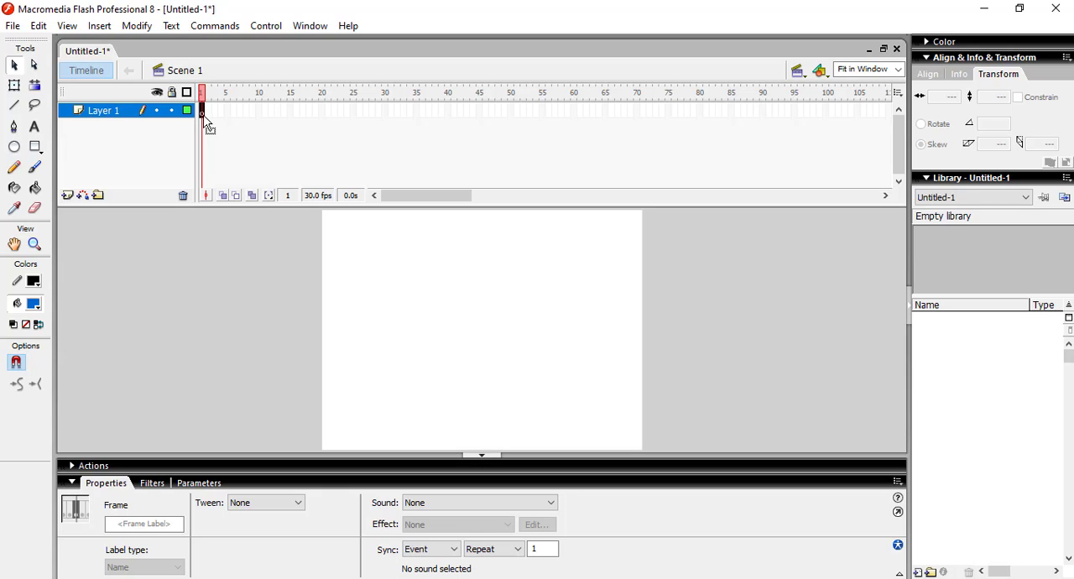
click(208, 115)
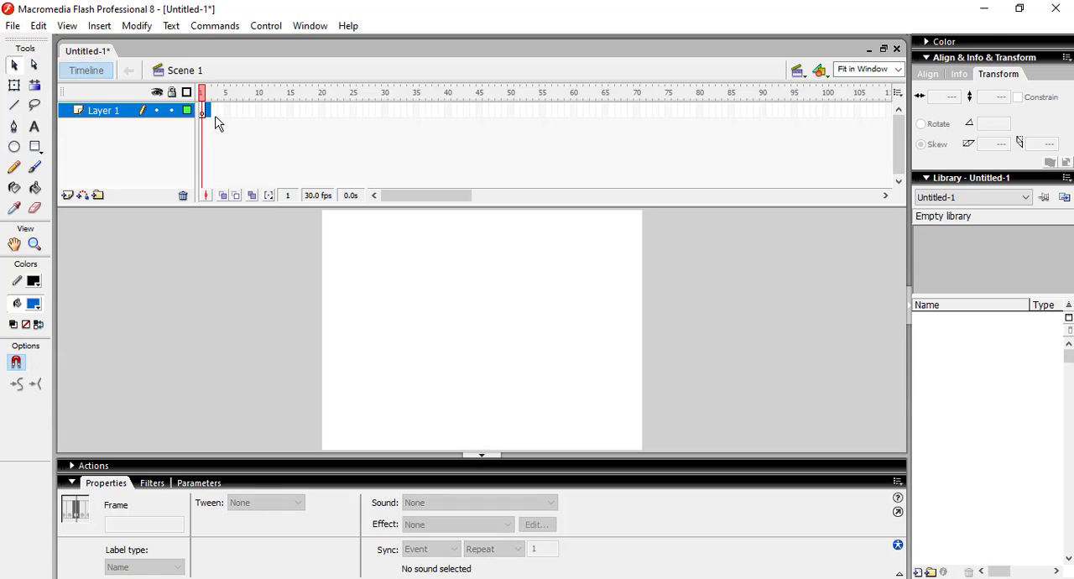
click(217, 114)
click(222, 115)
click(228, 114)
click(799, 74)
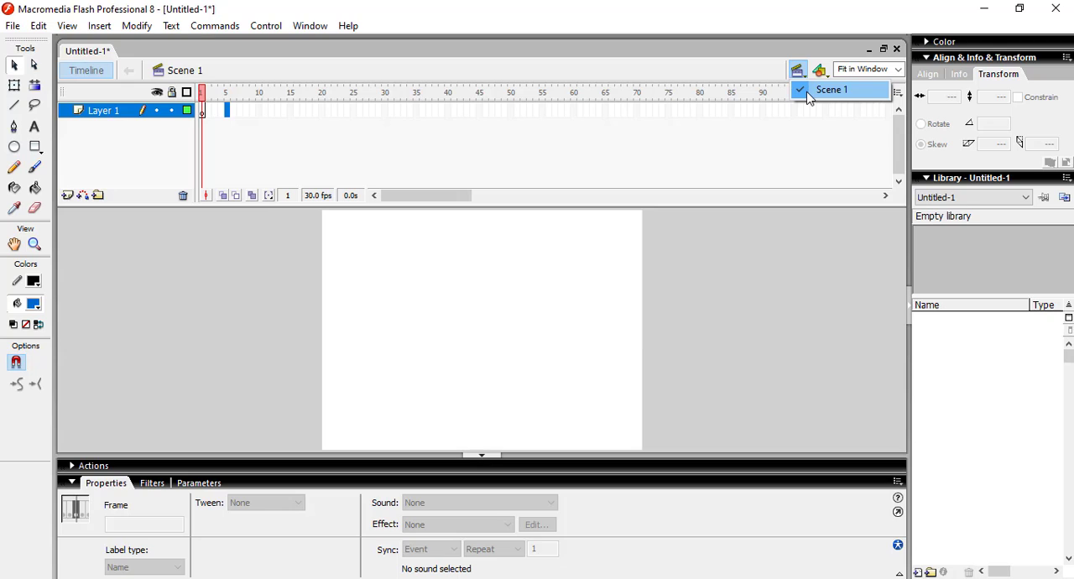
click(823, 72)
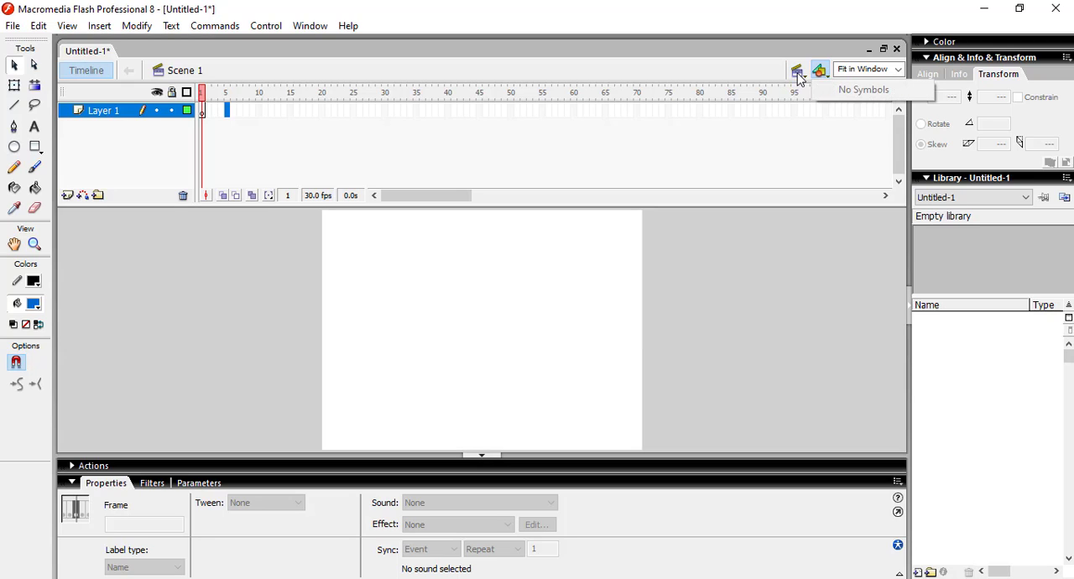
click(692, 68)
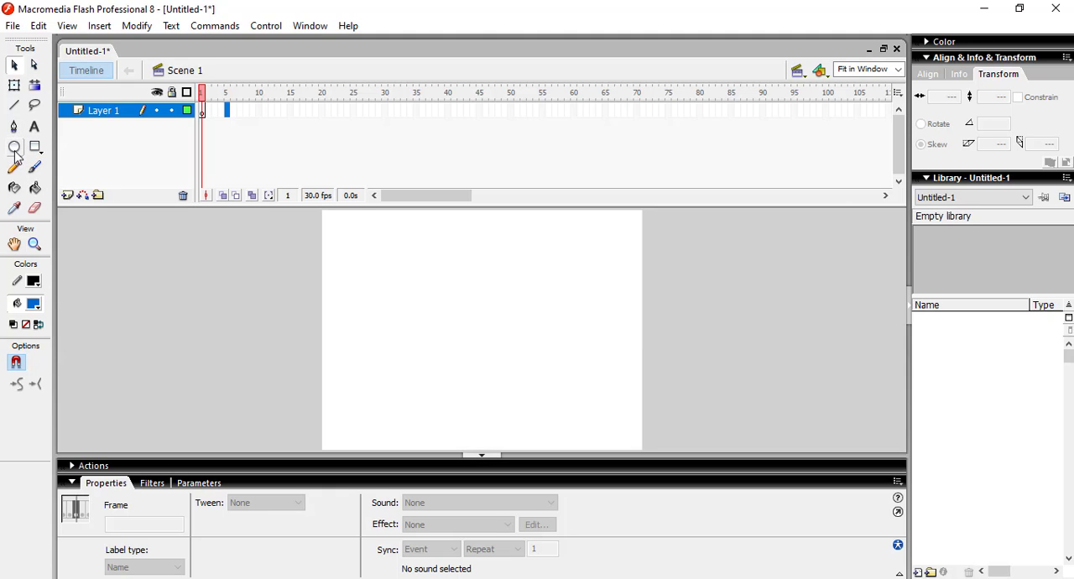
Step: Draw a circle about 124 px in diameter with a red radial gradient fill near the left side of the stage
click(15, 150)
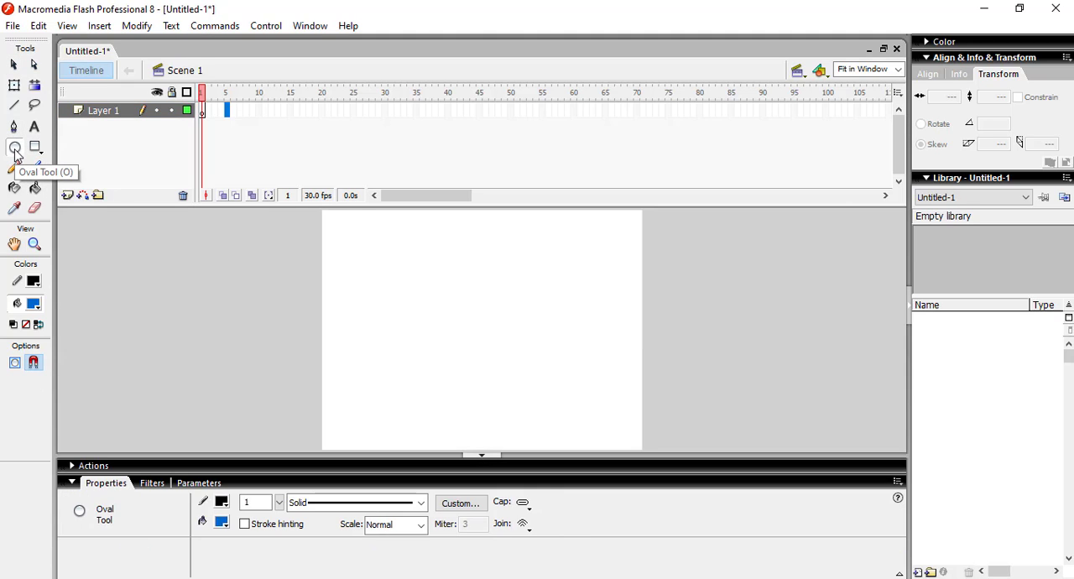
click(35, 149)
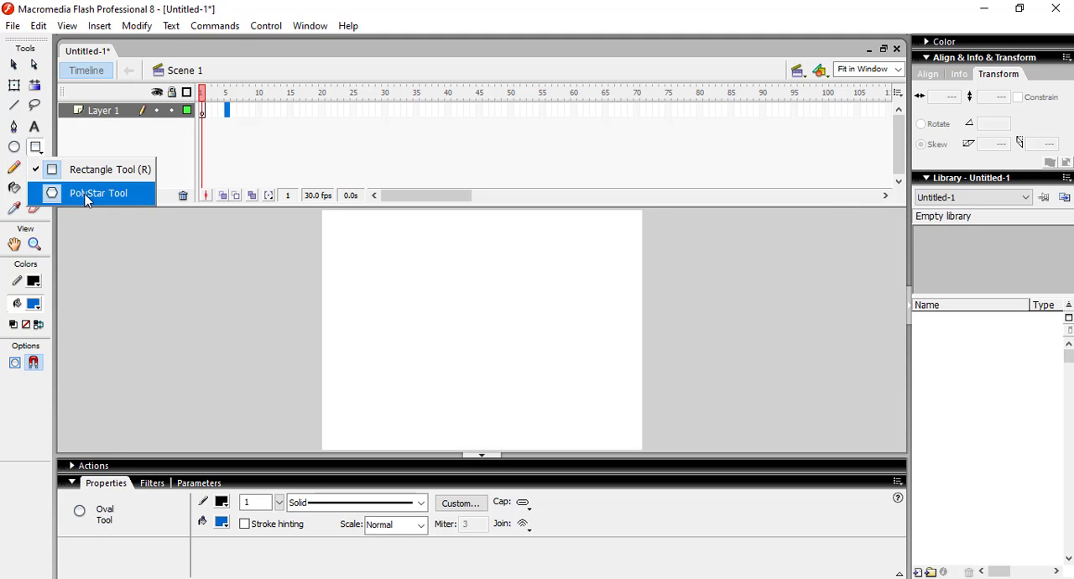
click(15, 149)
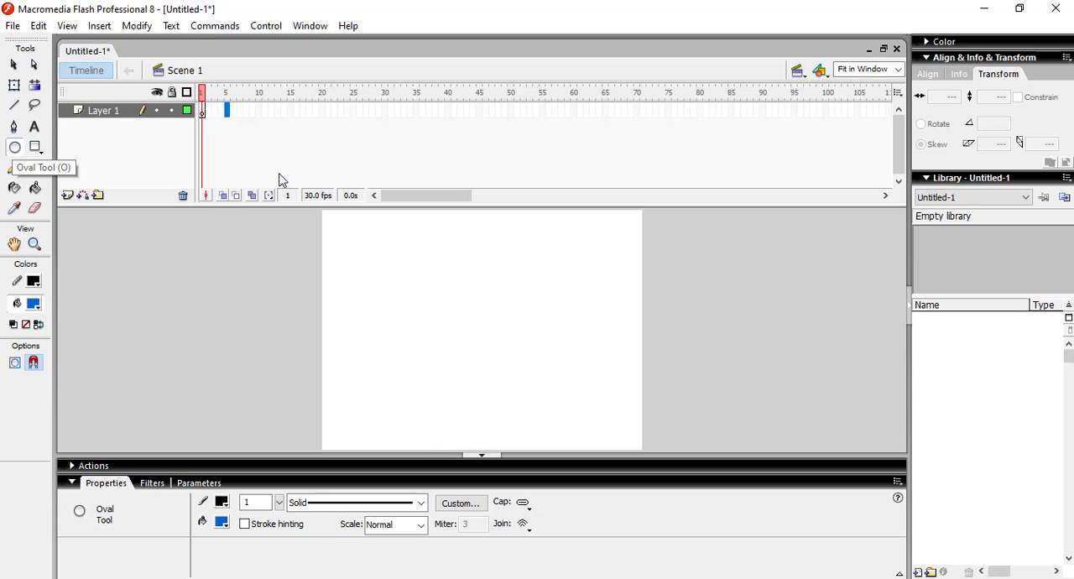
key(v)
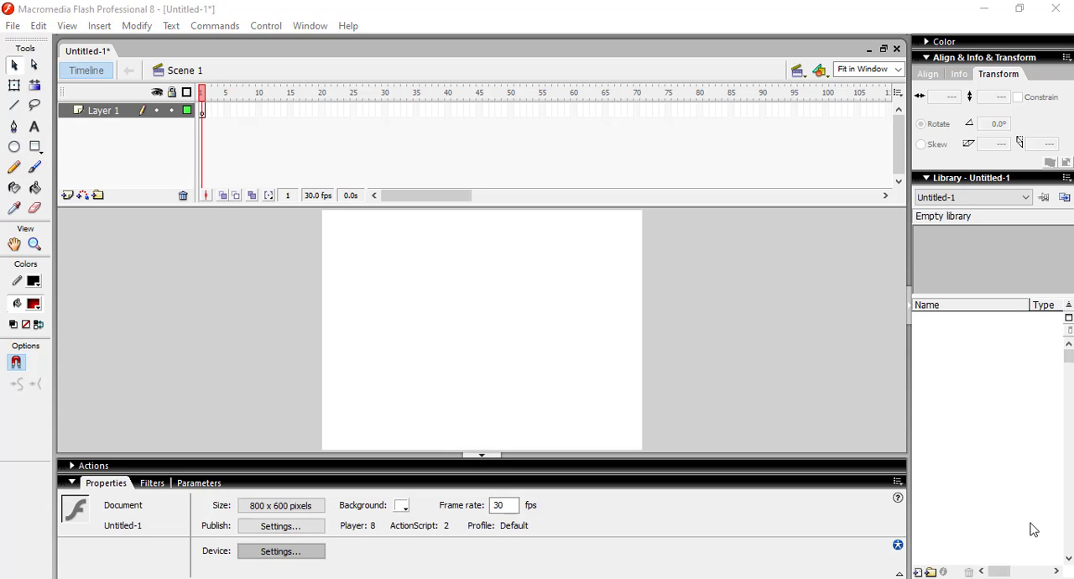
click(13, 149)
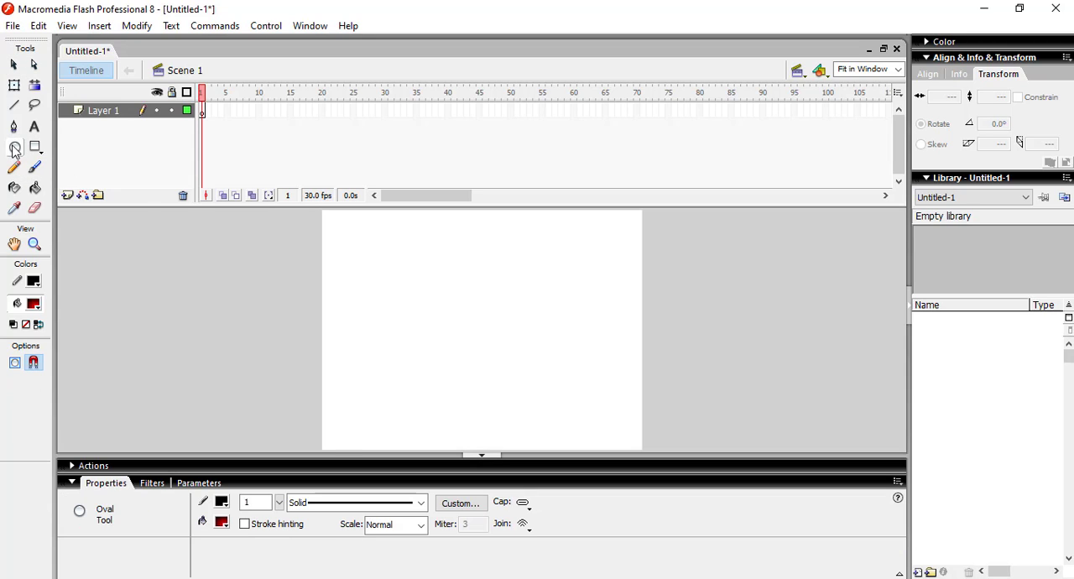
drag(347, 267, 396, 317)
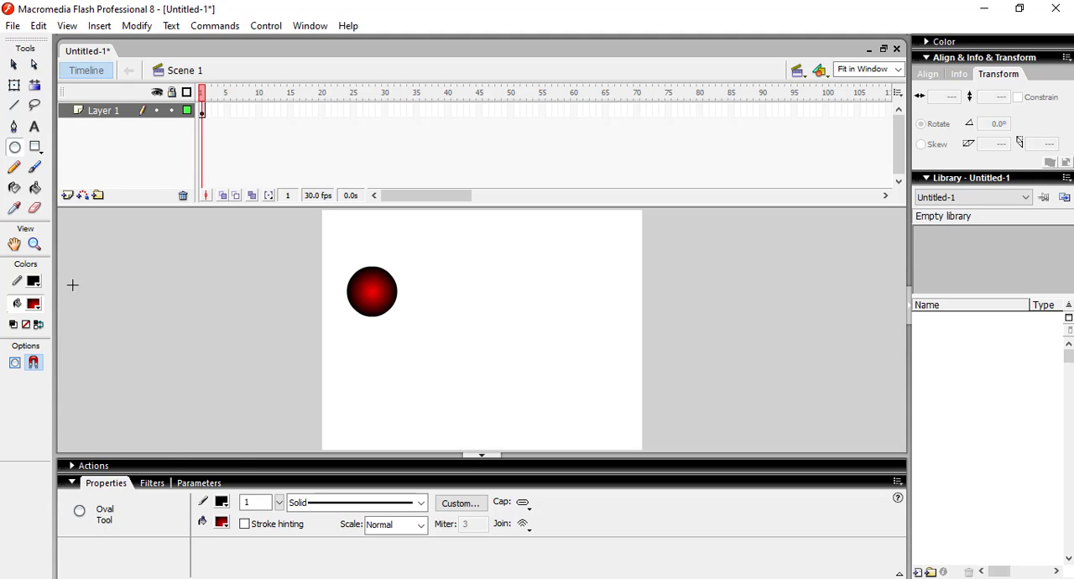
Step: Choose the red radial gradient as the fill color and set the stroke color to none
click(36, 307)
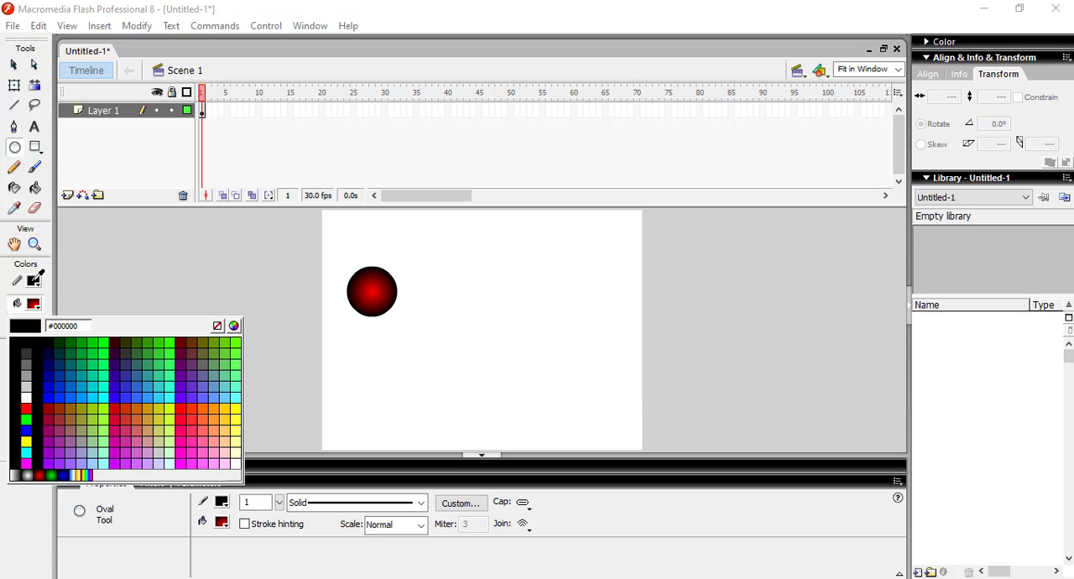
click(40, 473)
click(33, 282)
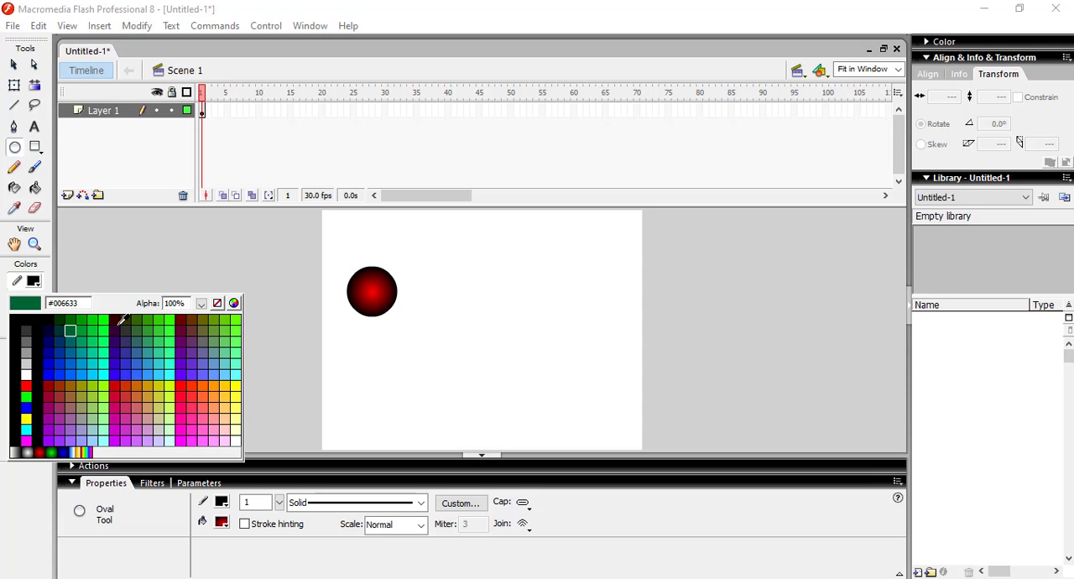
click(217, 304)
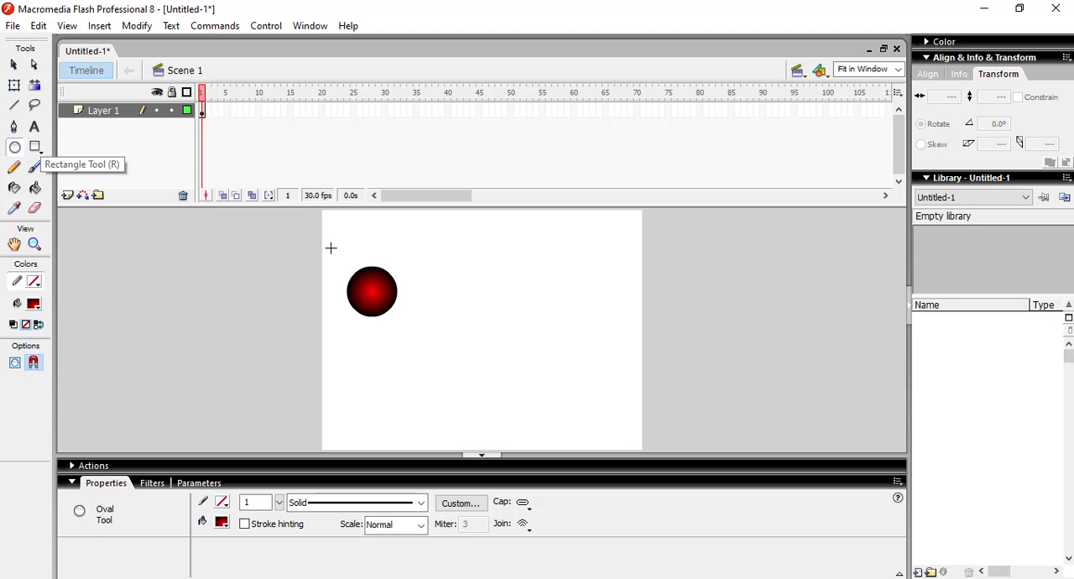
Step: Insert a keyframe at frame 30 of Layer 1 and move the circle there horizontally to about X 640
click(13, 65)
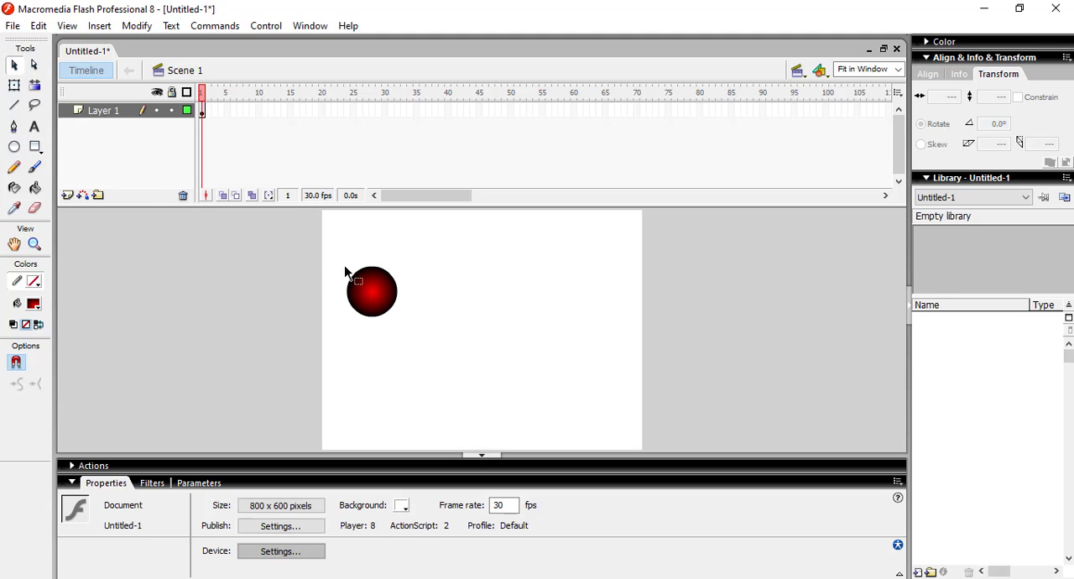
drag(332, 256, 417, 327)
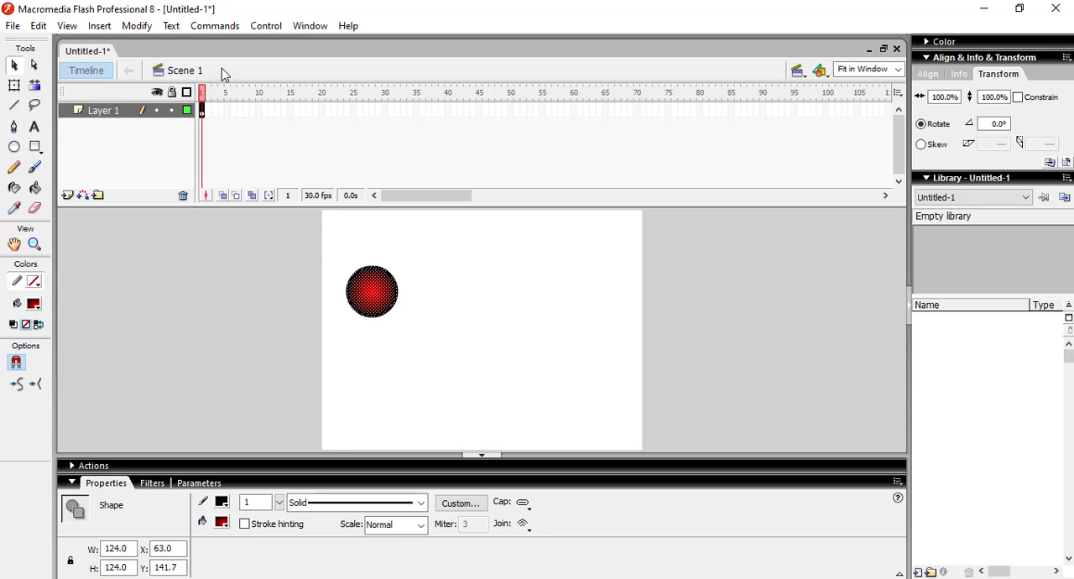
right_click(384, 111)
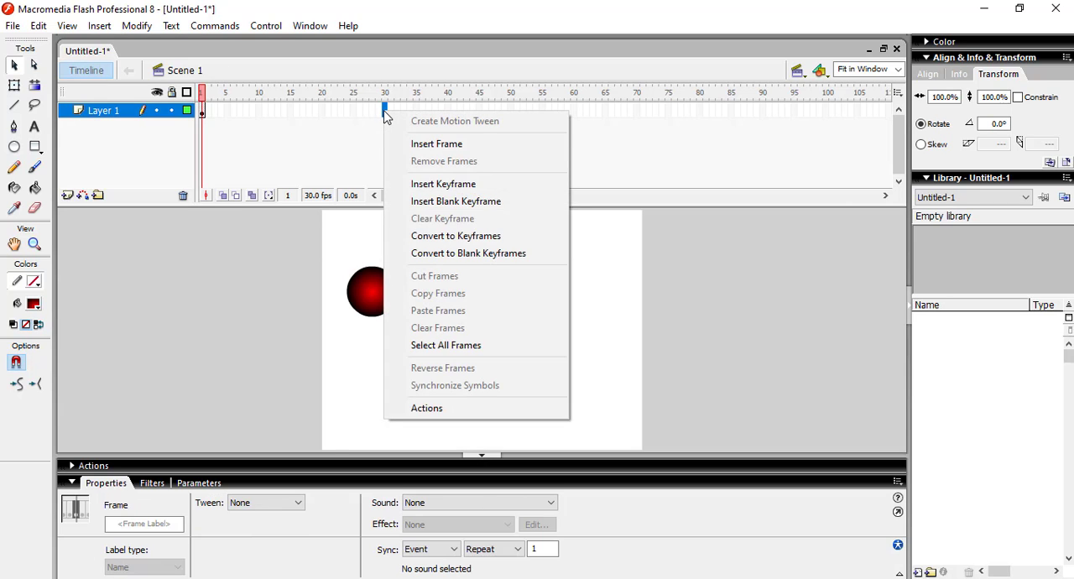
click(293, 130)
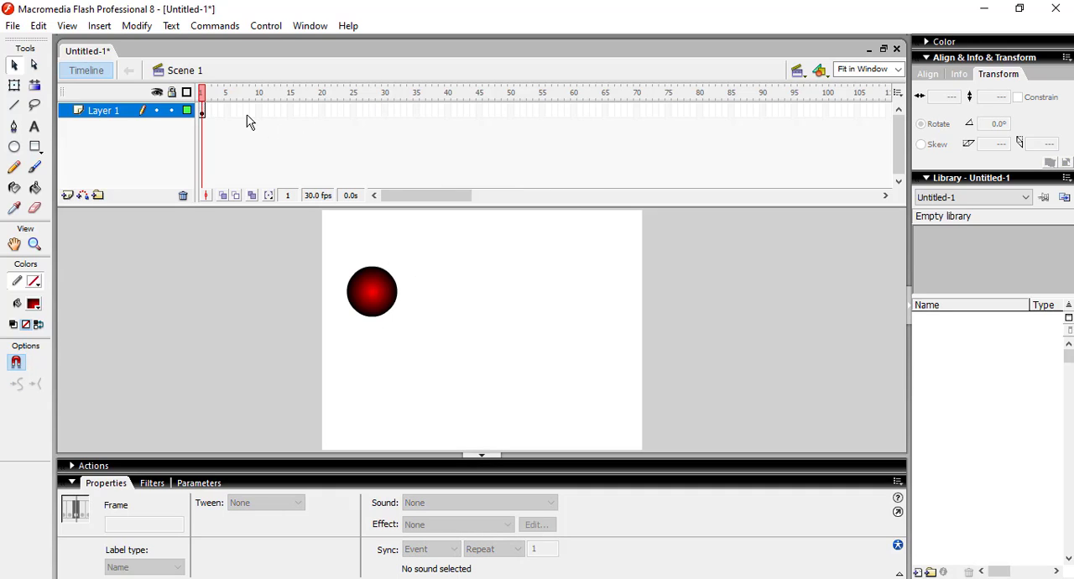
right_click(386, 111)
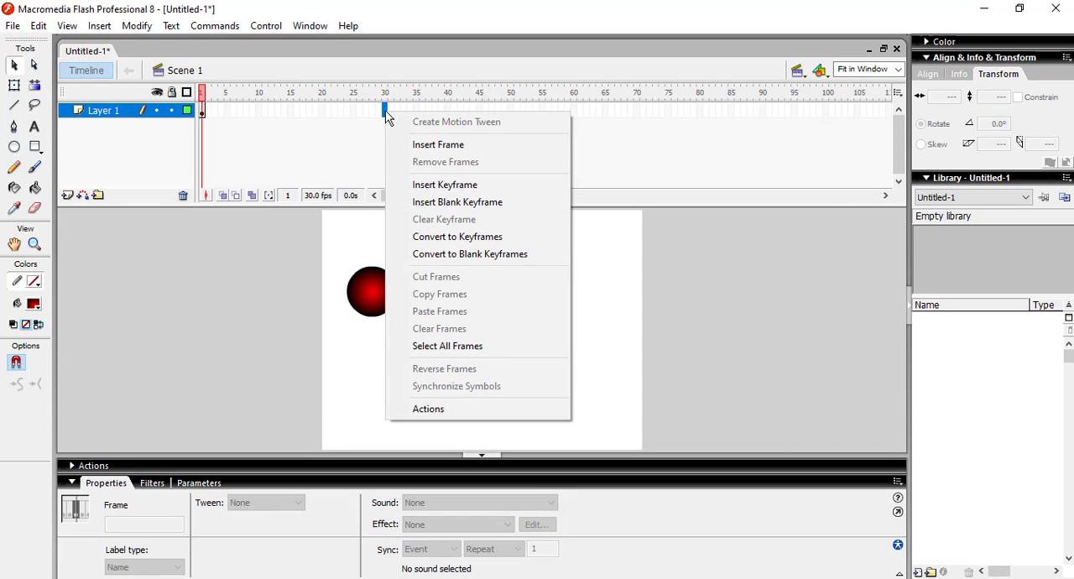
click(437, 187)
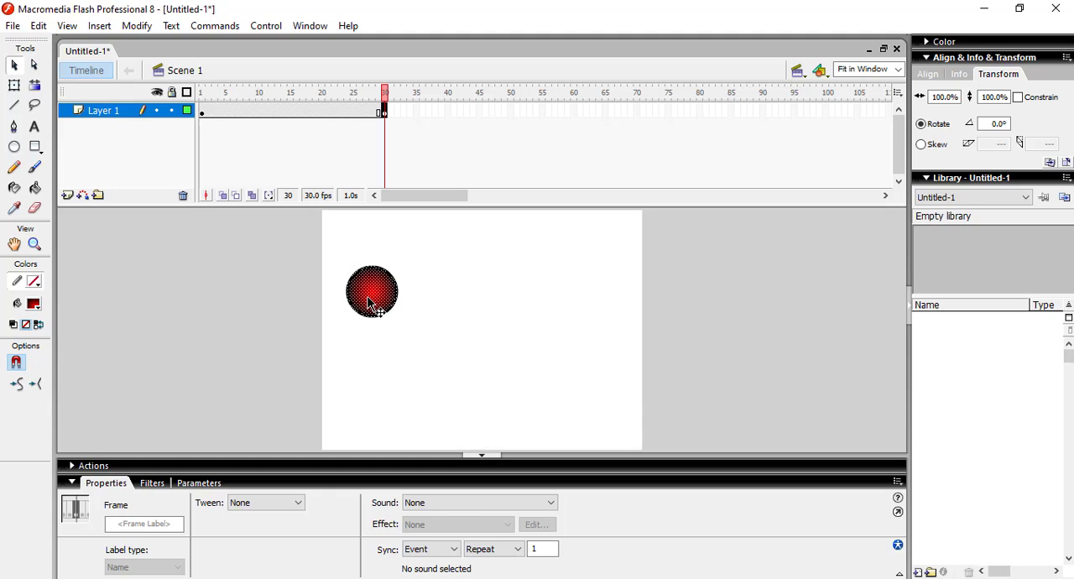
drag(369, 303, 600, 306)
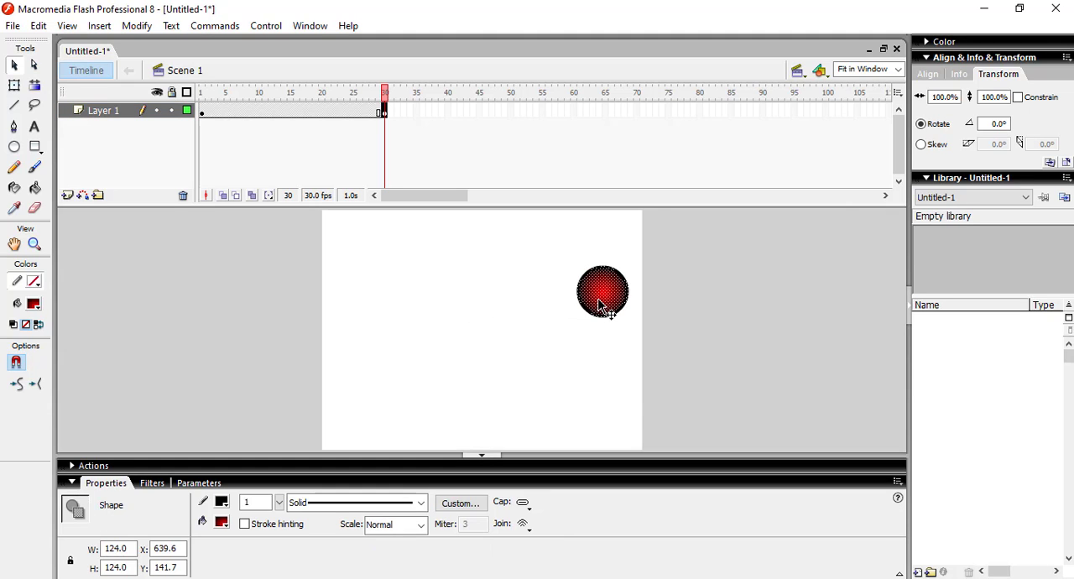
Step: Create a motion tween between frames 1 and 30 of Layer 1 and preview the movie
right_click(286, 112)
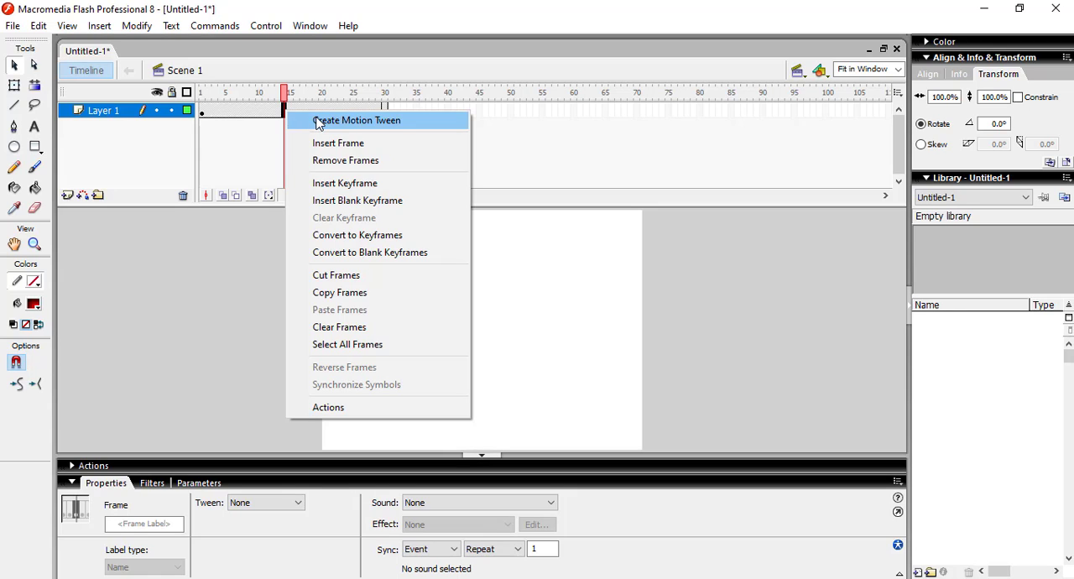
click(318, 125)
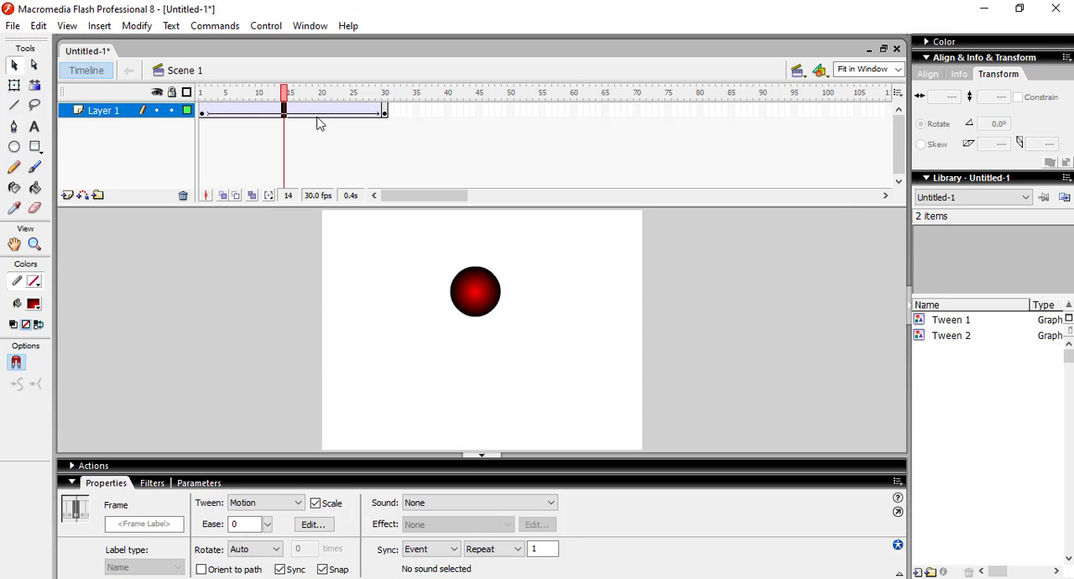
key(ctrl+Return)
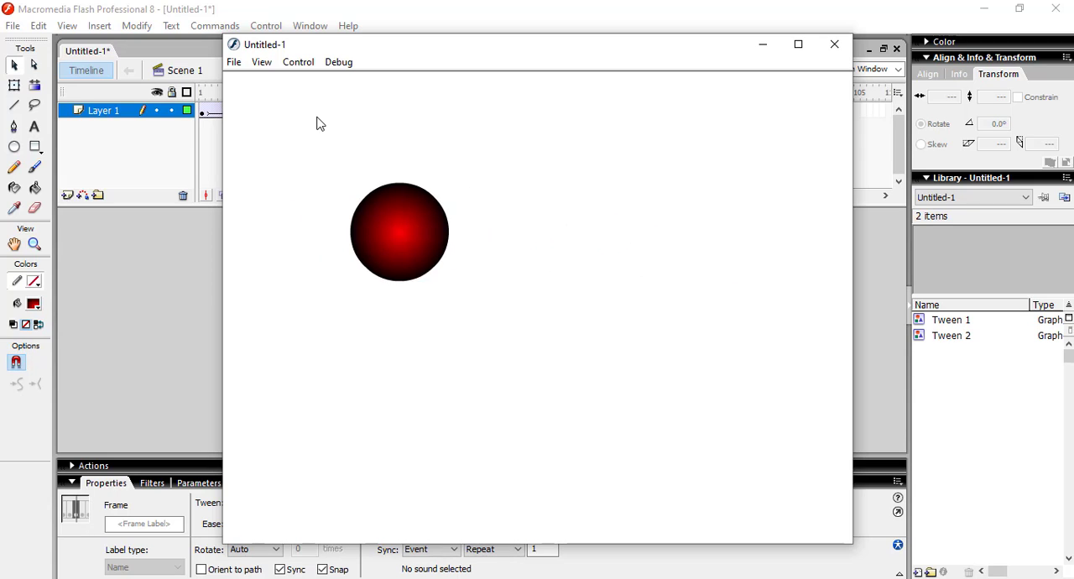
click(833, 47)
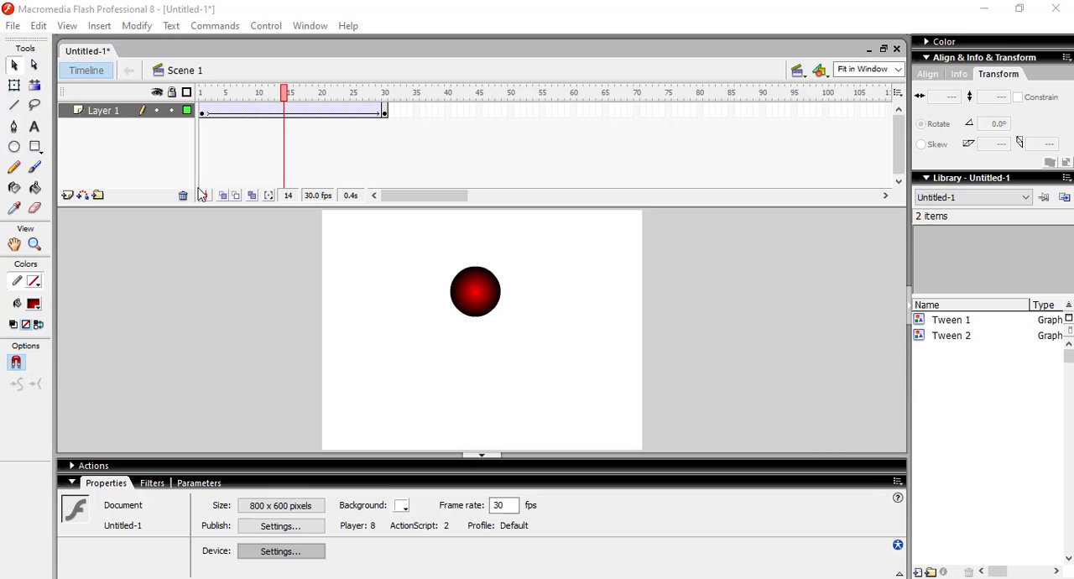
Step: Add a layer above Layer 1 and draw a rectangle about 215 x 146 px below the circle at frame 1
click(36, 148)
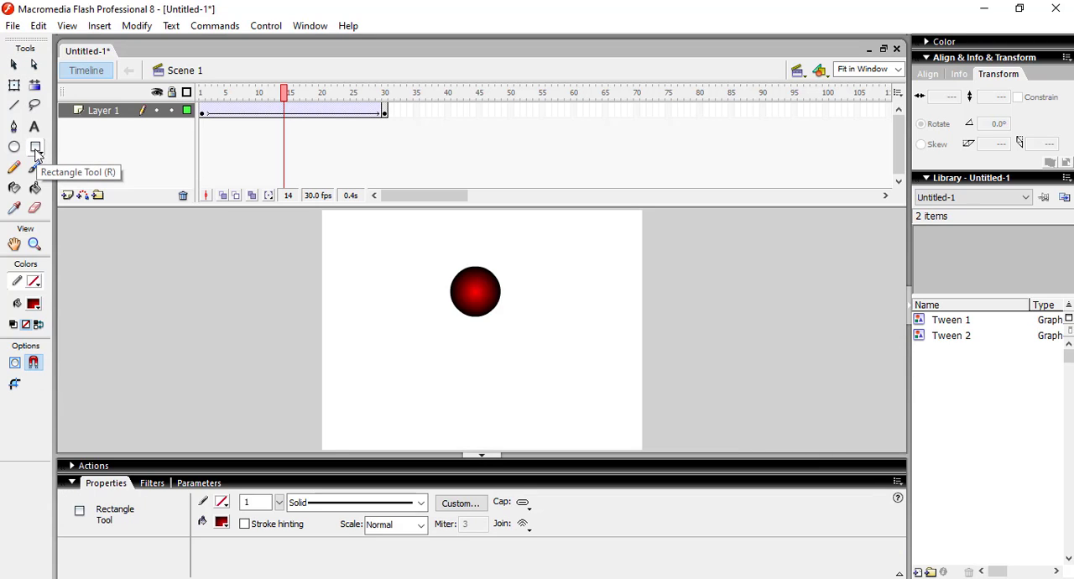
click(36, 154)
click(67, 171)
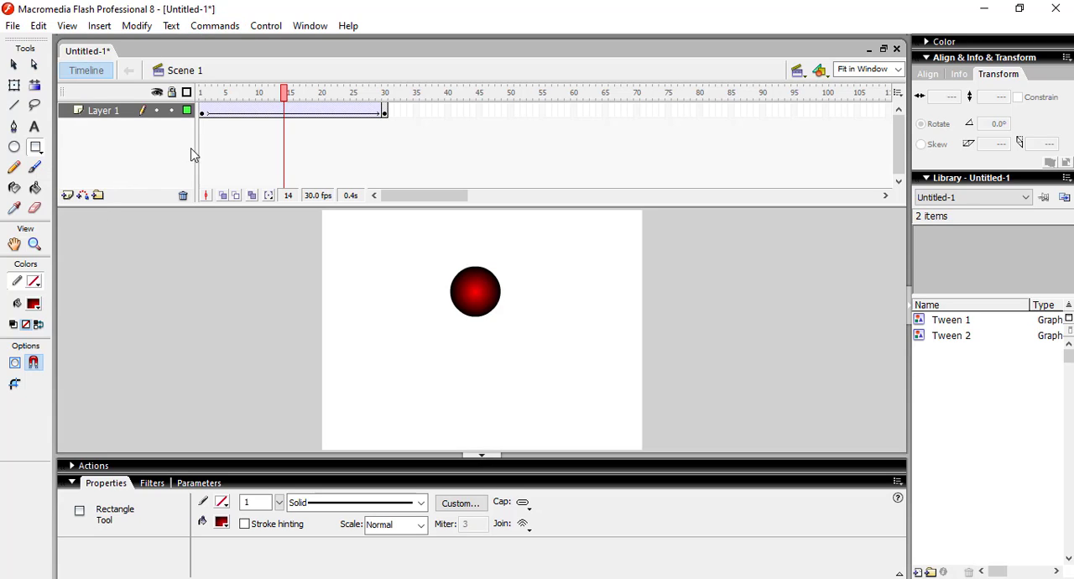
click(68, 195)
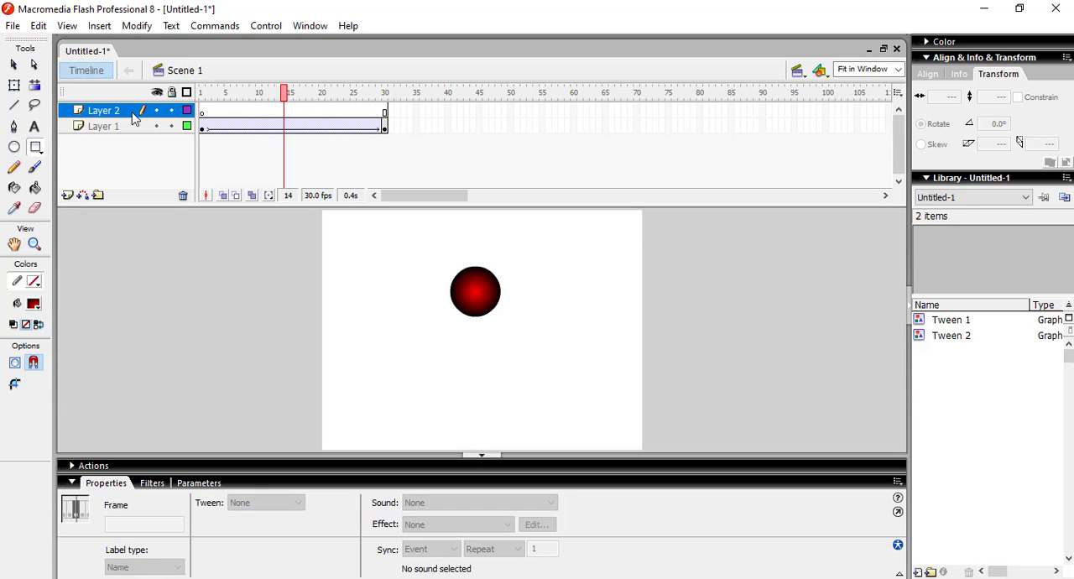
click(203, 111)
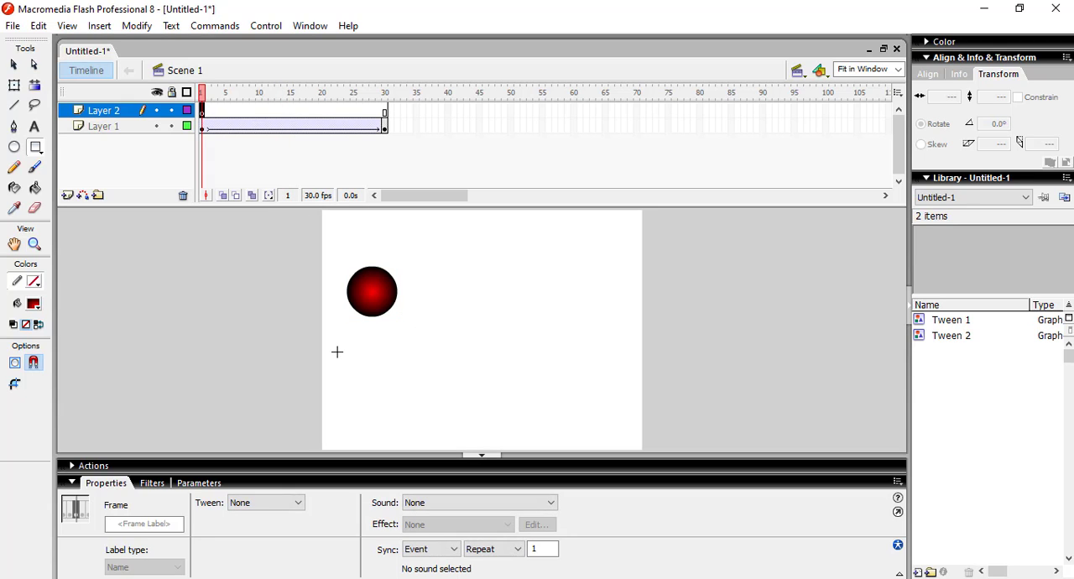
mouse_move(337, 352)
mouse_down()
mouse_move(361, 402)
mouse_move(421, 411)
mouse_up()
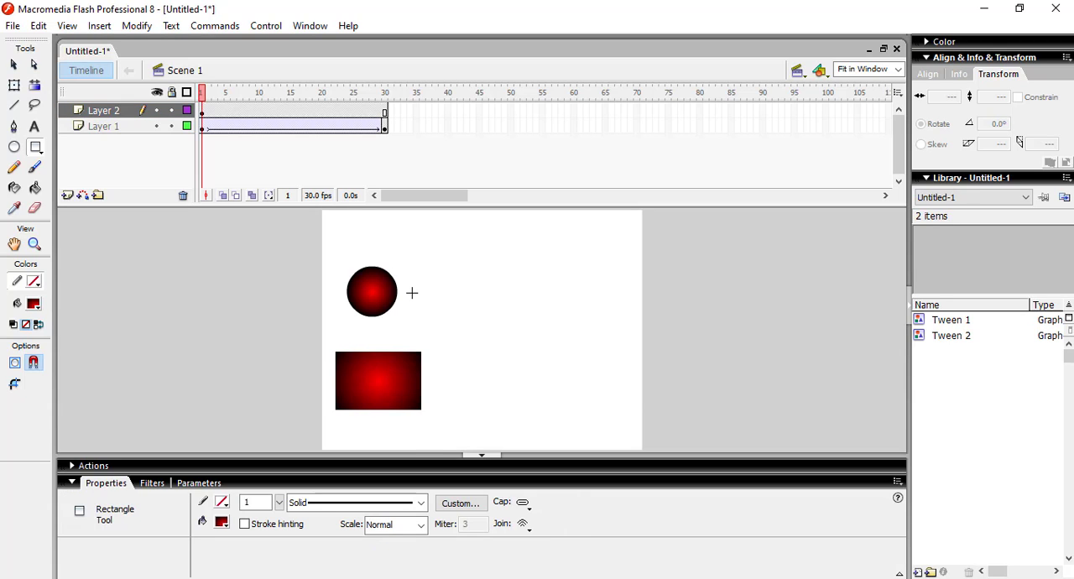
Step: Insert a keyframe at frame 30 of Layer 2 and move the rectangle there horizontally to about X 549
click(385, 112)
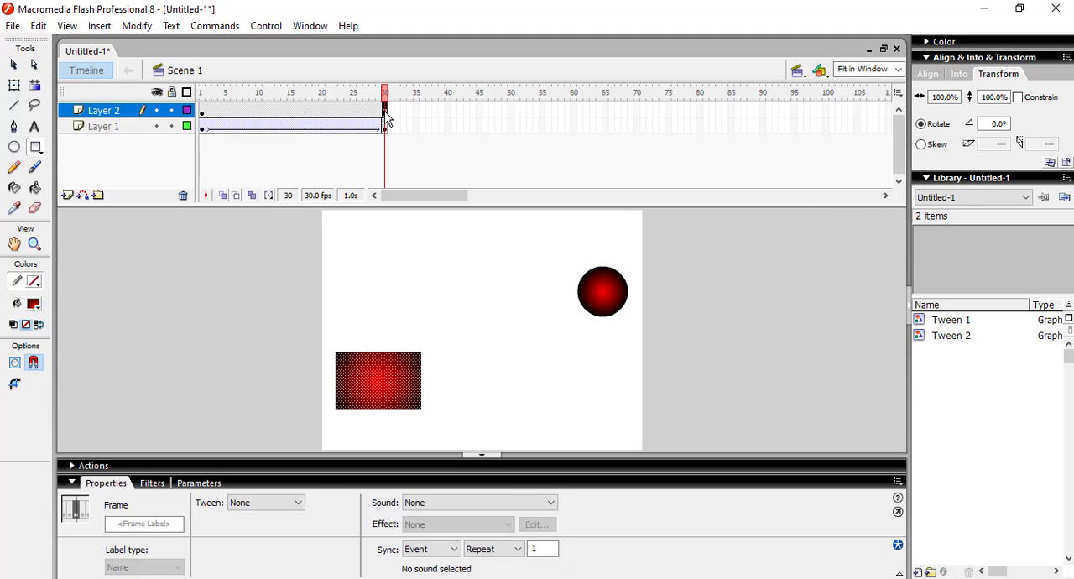
right_click(387, 118)
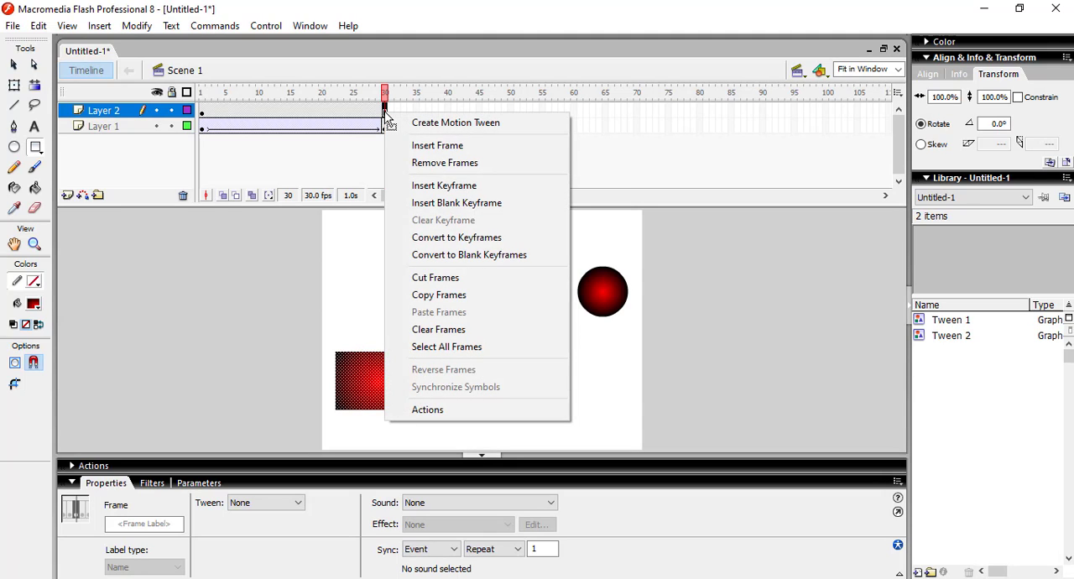
click(459, 188)
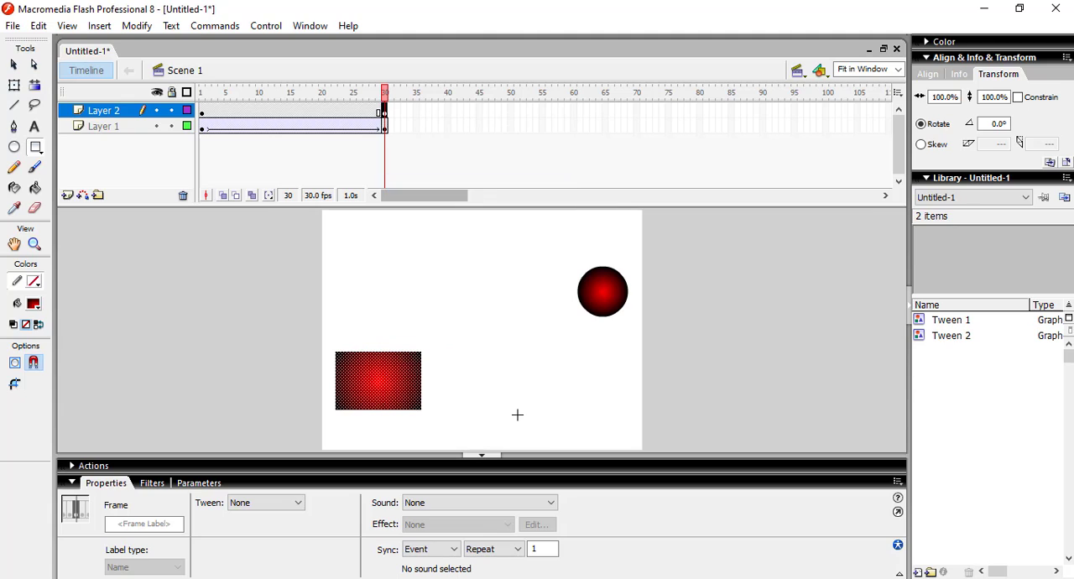
click(13, 64)
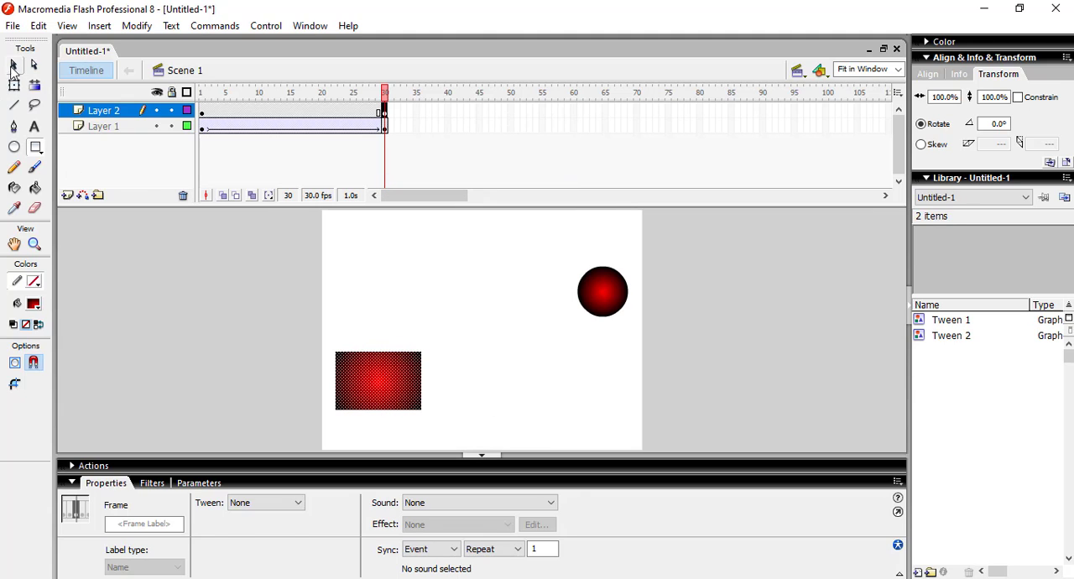
drag(374, 391, 578, 388)
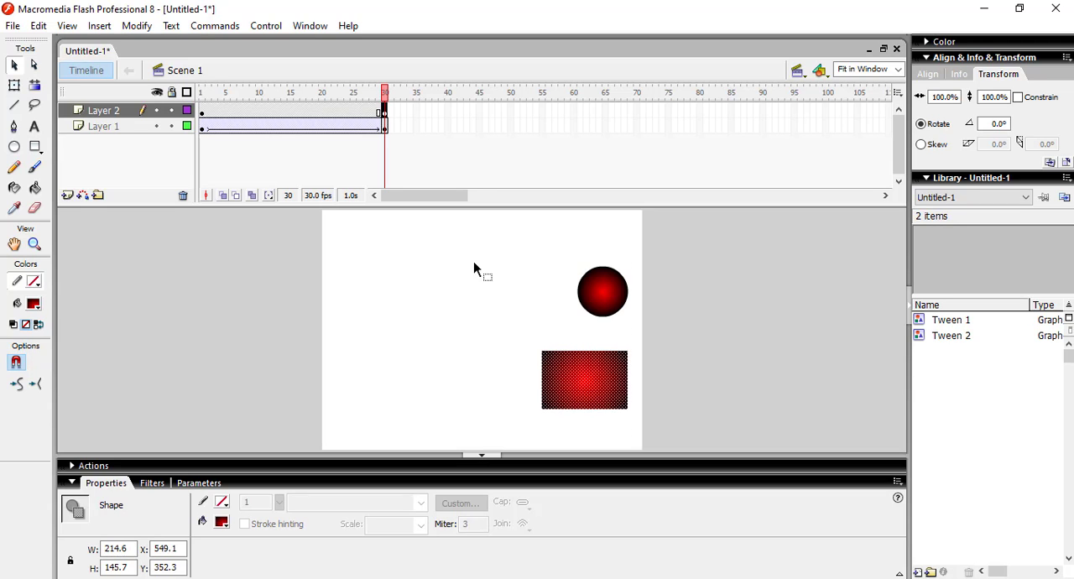
Step: Create a motion tween on Layer 2 and return the playhead to frame 1
right_click(283, 112)
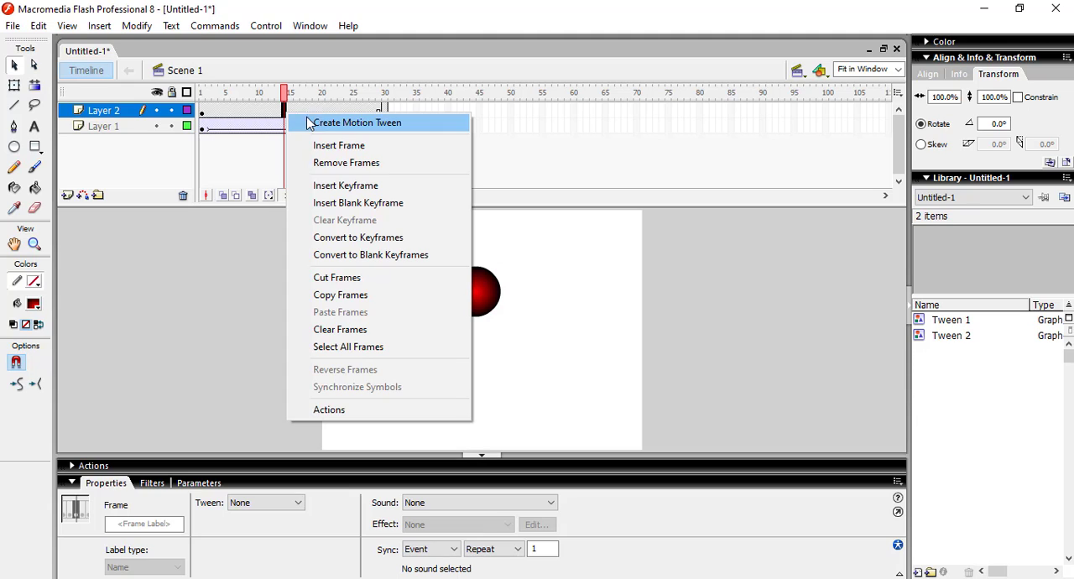
click(318, 124)
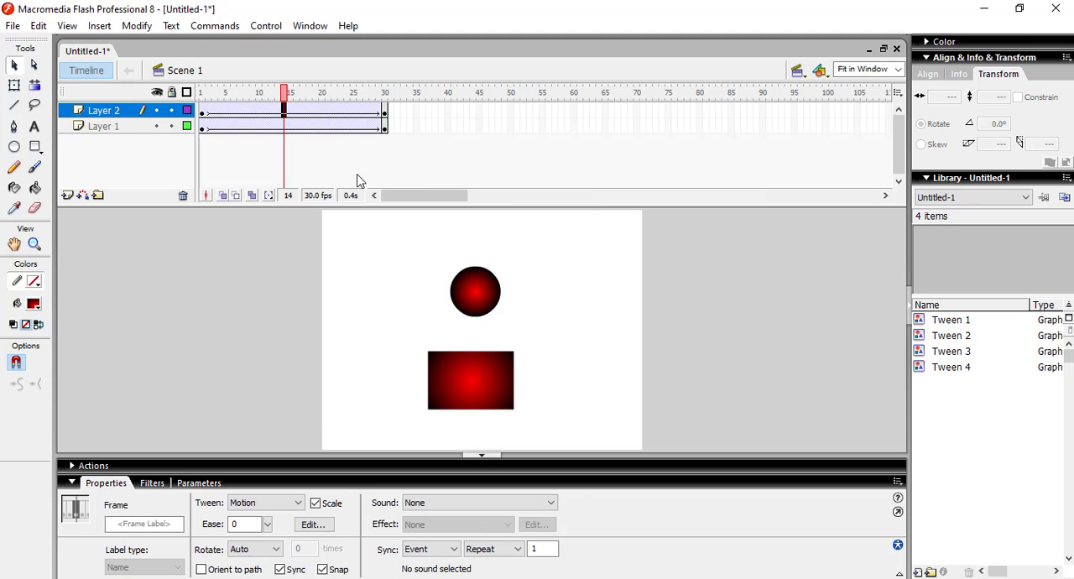
click(288, 99)
drag(287, 99, 204, 105)
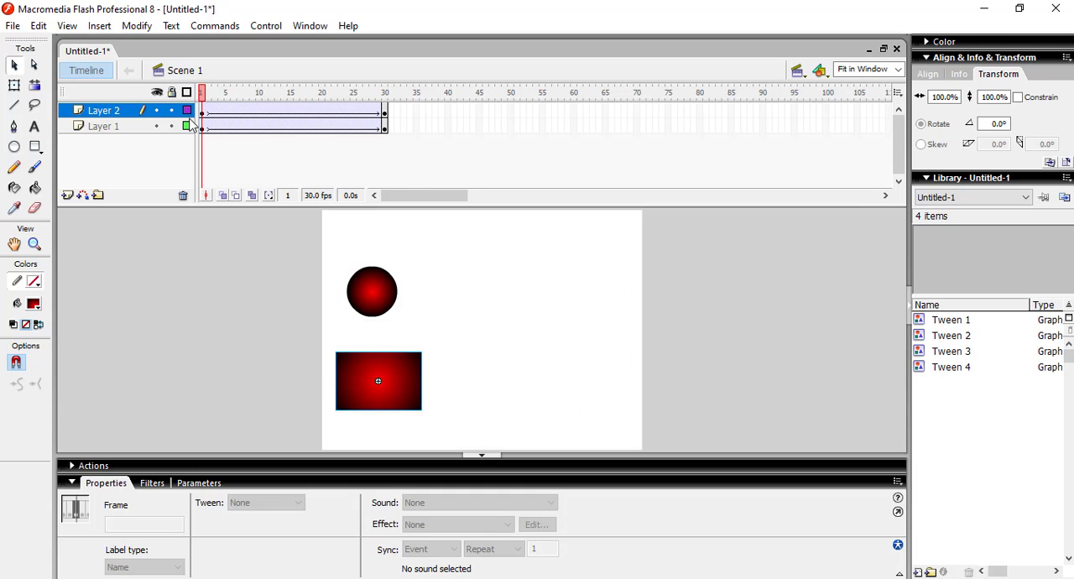
Step: Examine the rectangle instance's properties, filters, loop options and symbol swap choices at frame 1
click(386, 389)
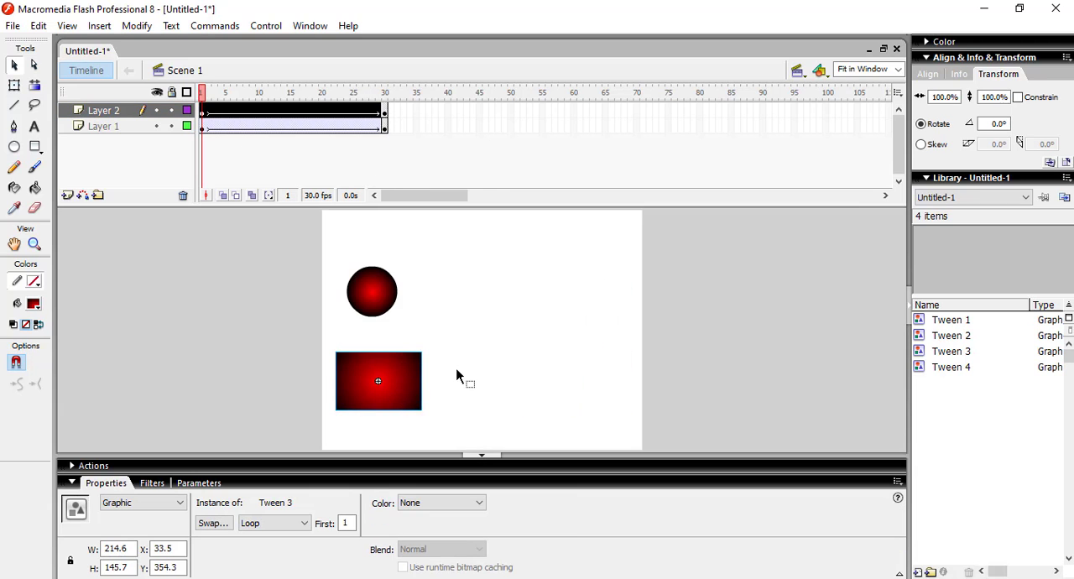
click(532, 323)
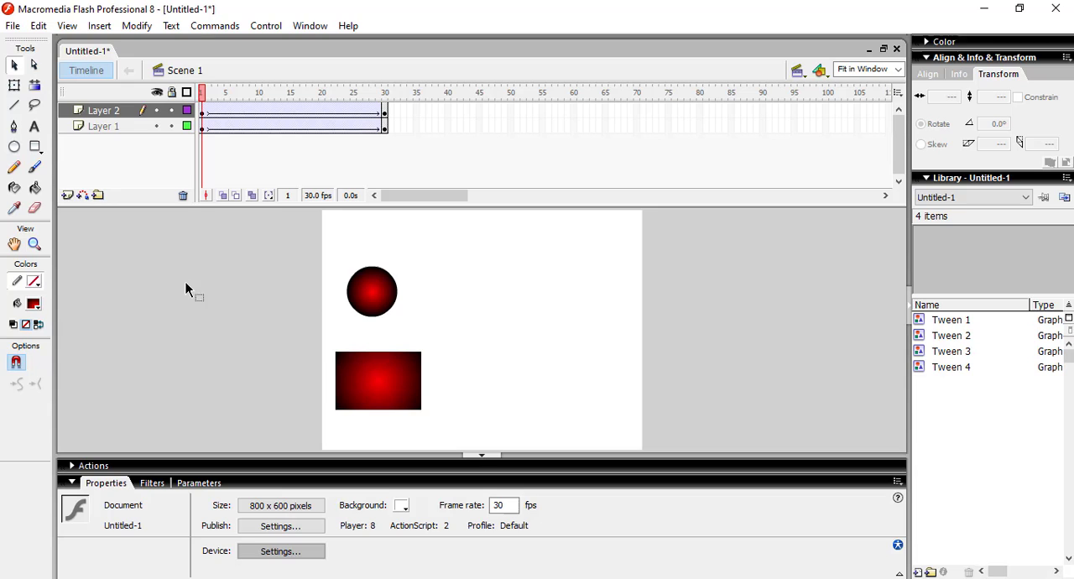
click(395, 391)
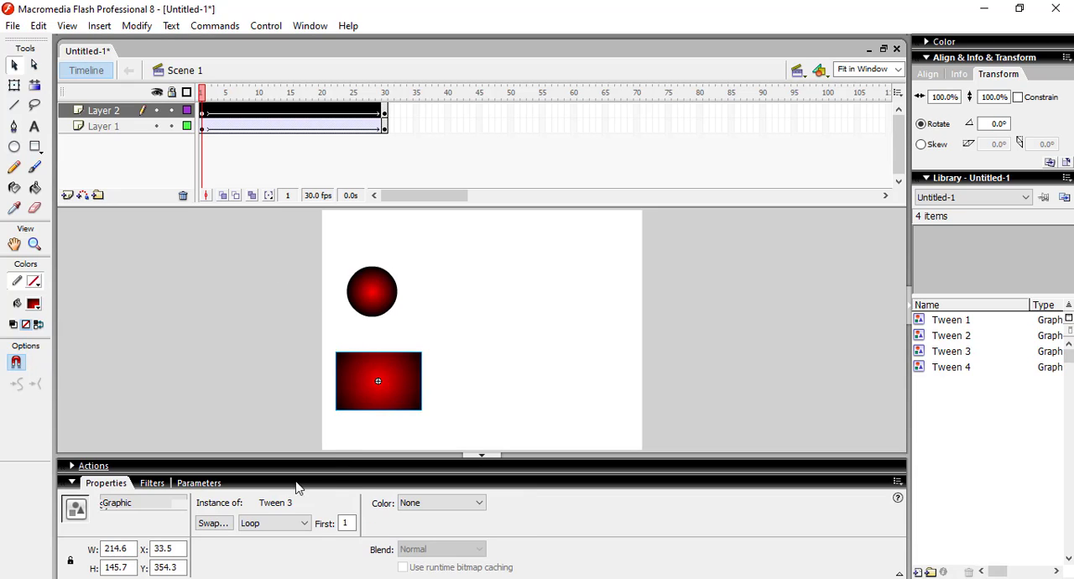
click(151, 484)
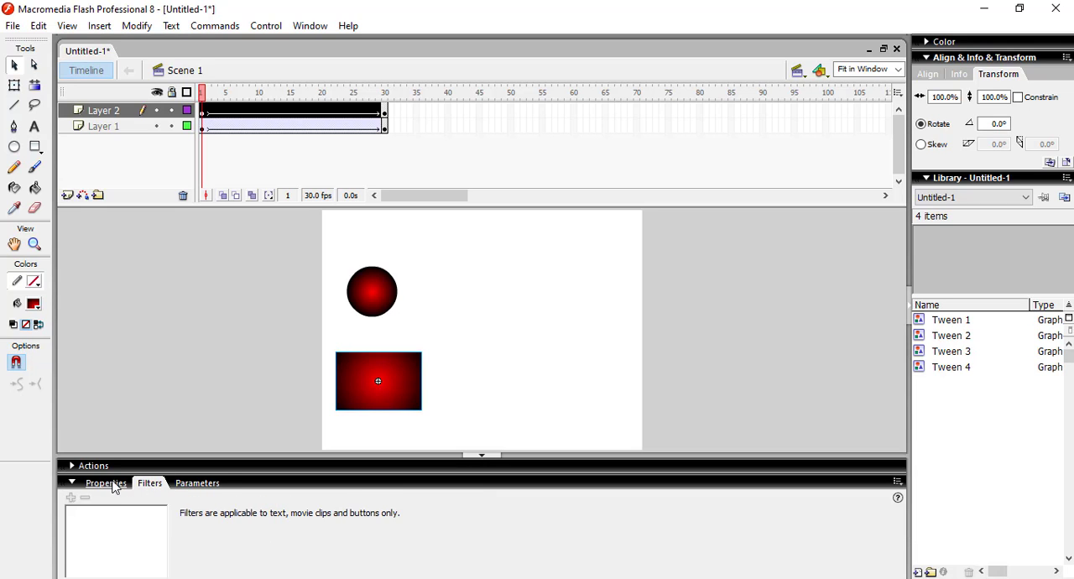
click(115, 486)
click(256, 525)
click(241, 530)
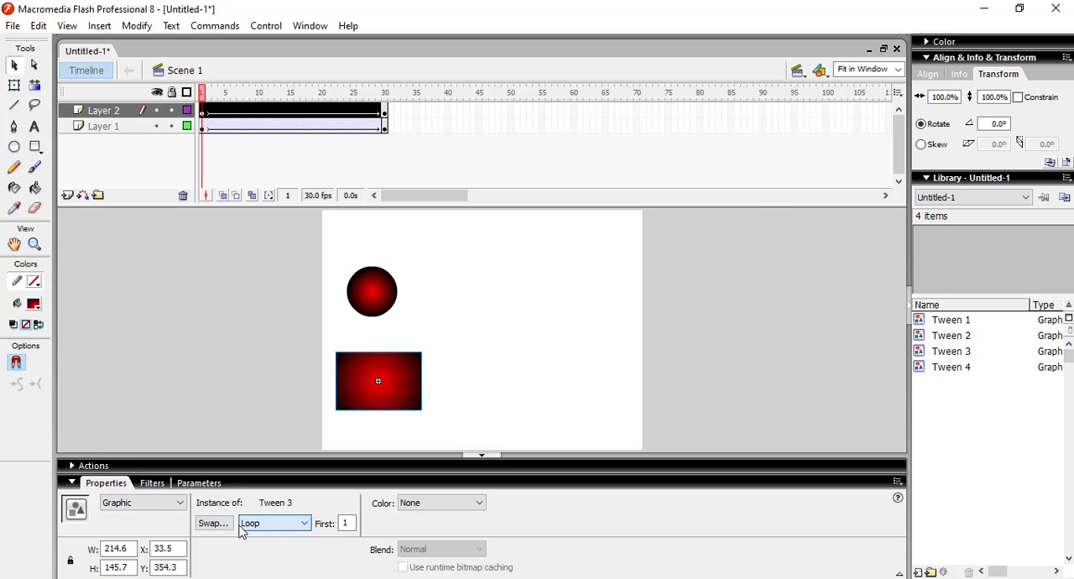
click(220, 524)
click(732, 257)
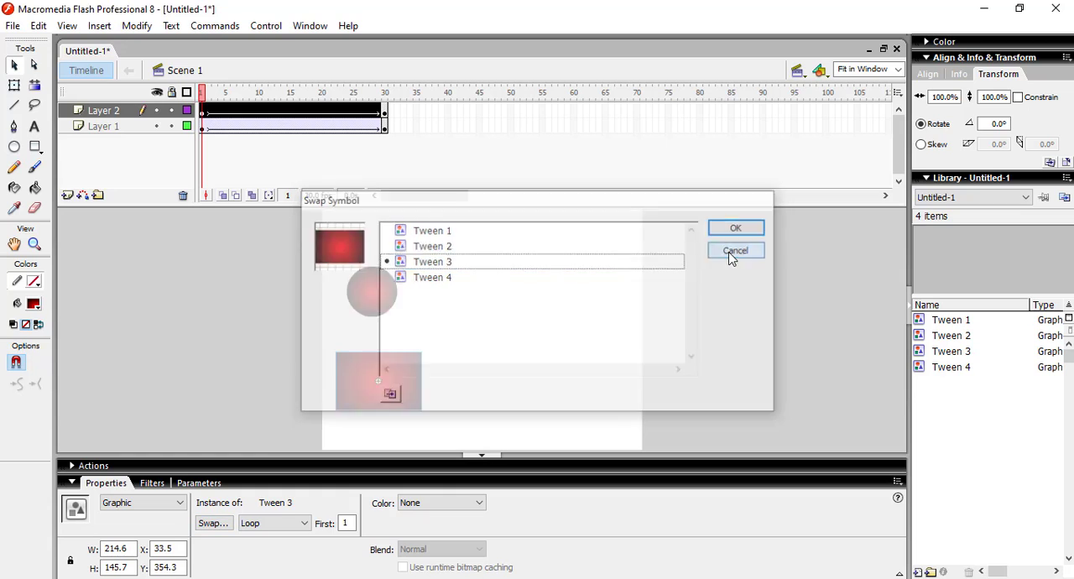
click(540, 320)
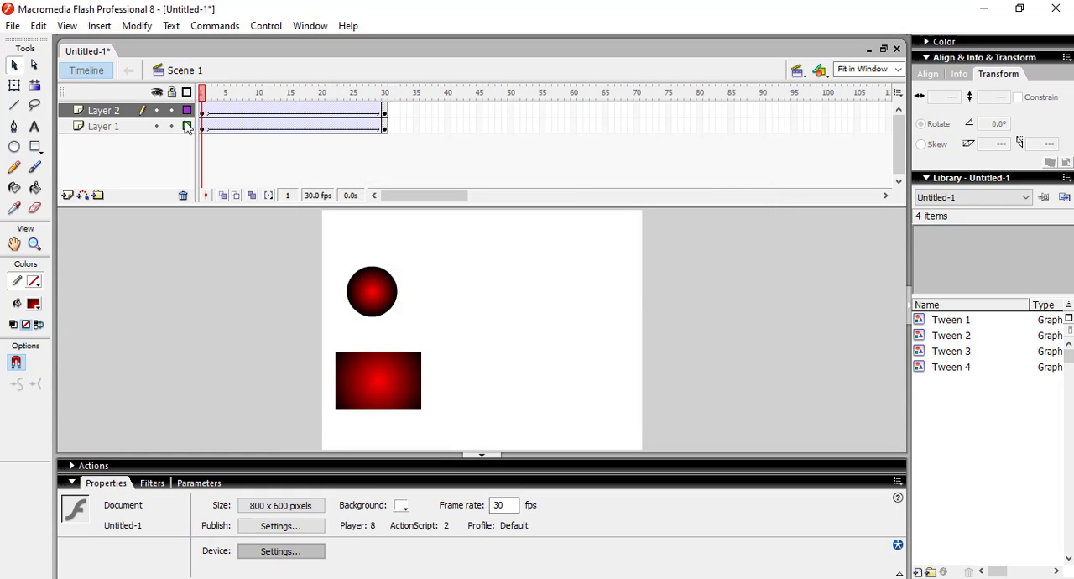
Step: Set the rotation of Layer 2's motion tween to CCW, 1 time, and preview the movie
click(205, 110)
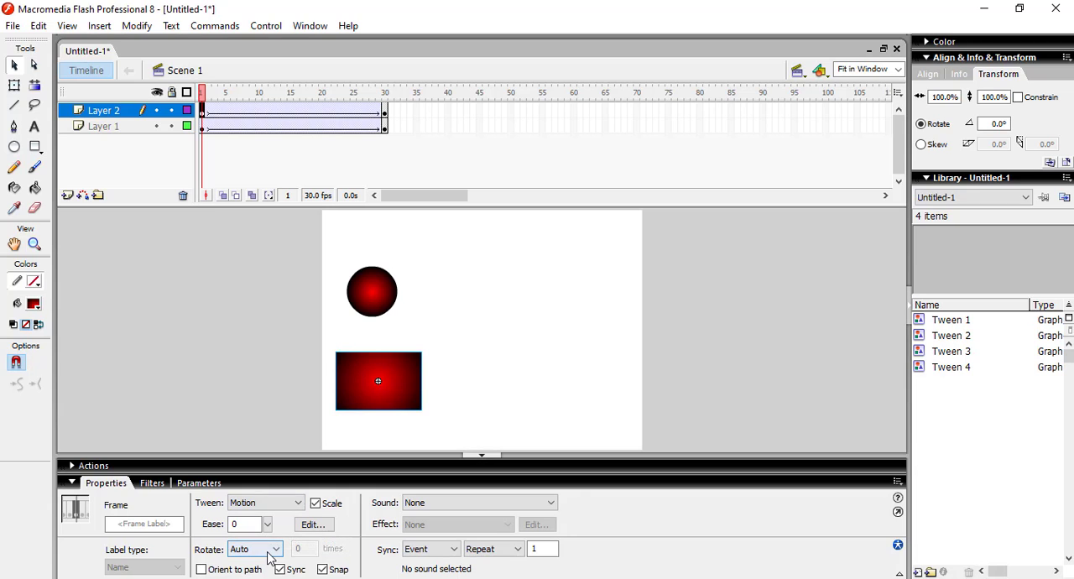
click(270, 552)
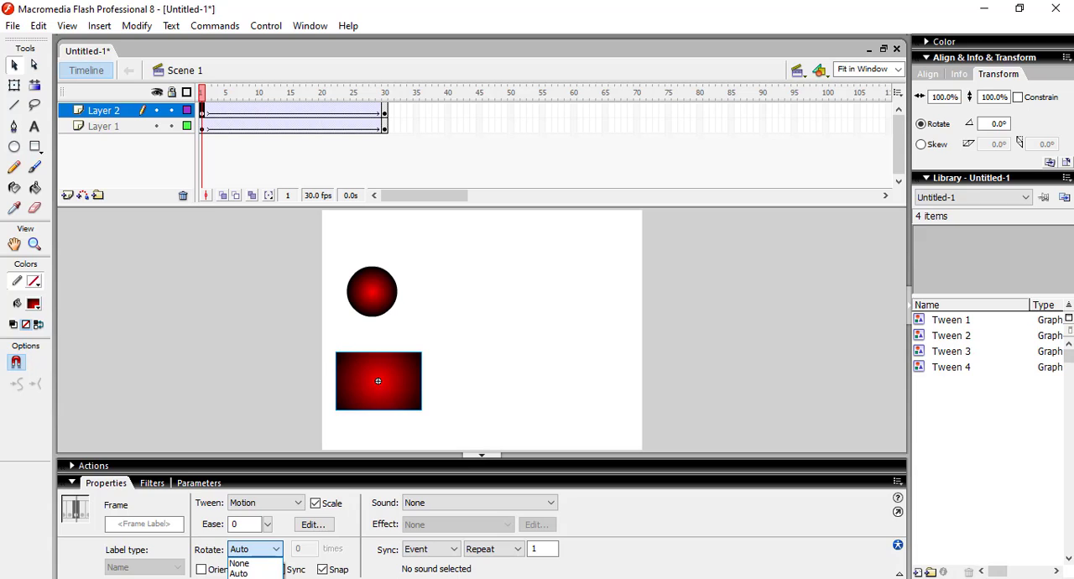
click(241, 578)
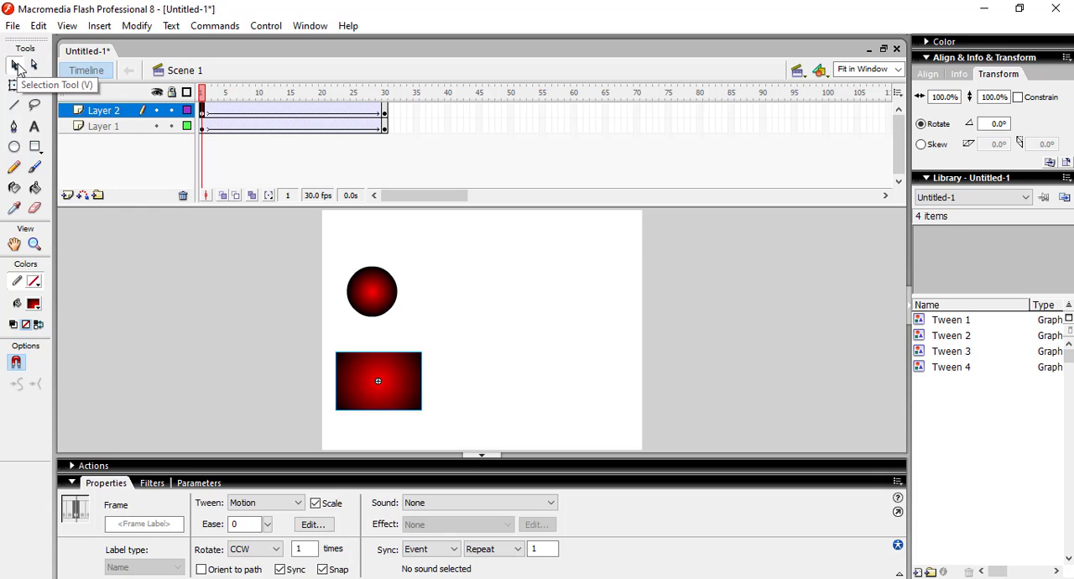
key(ctrl+Return)
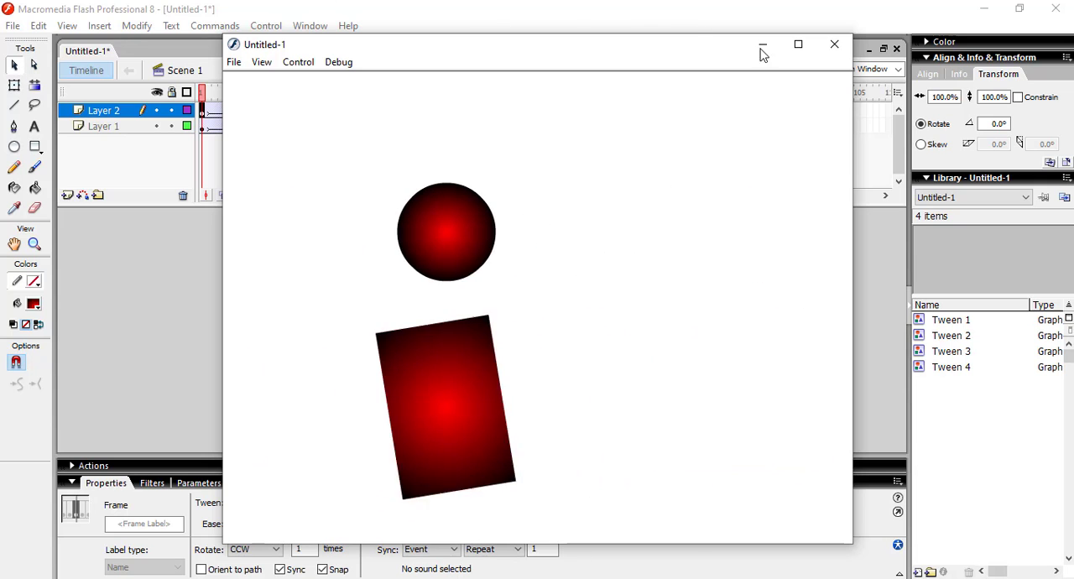
click(834, 44)
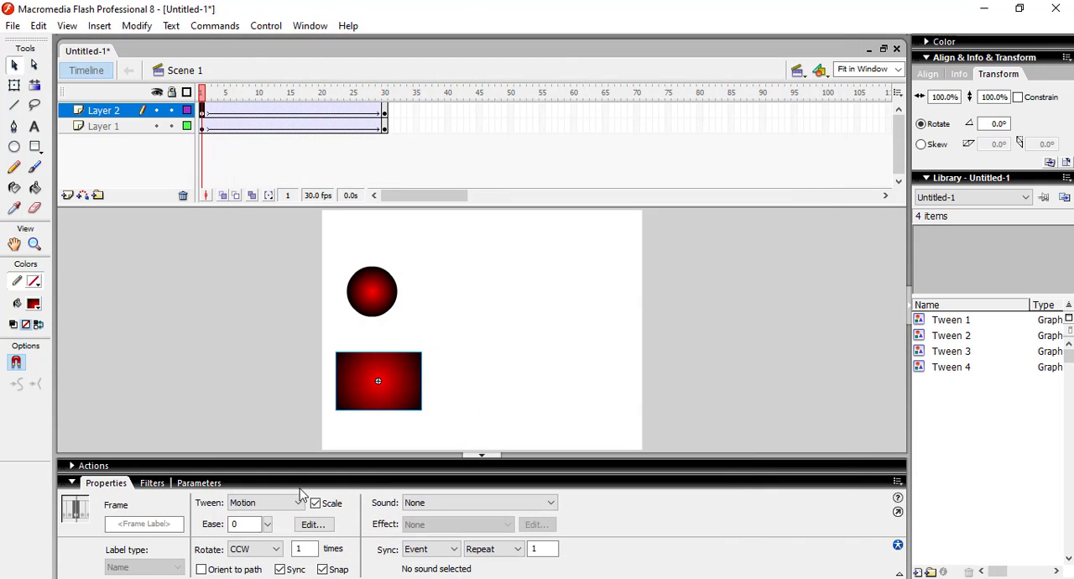
Step: Set the rotation of Layer 2's motion tween to CW, 1 time, and preview the movie
click(253, 548)
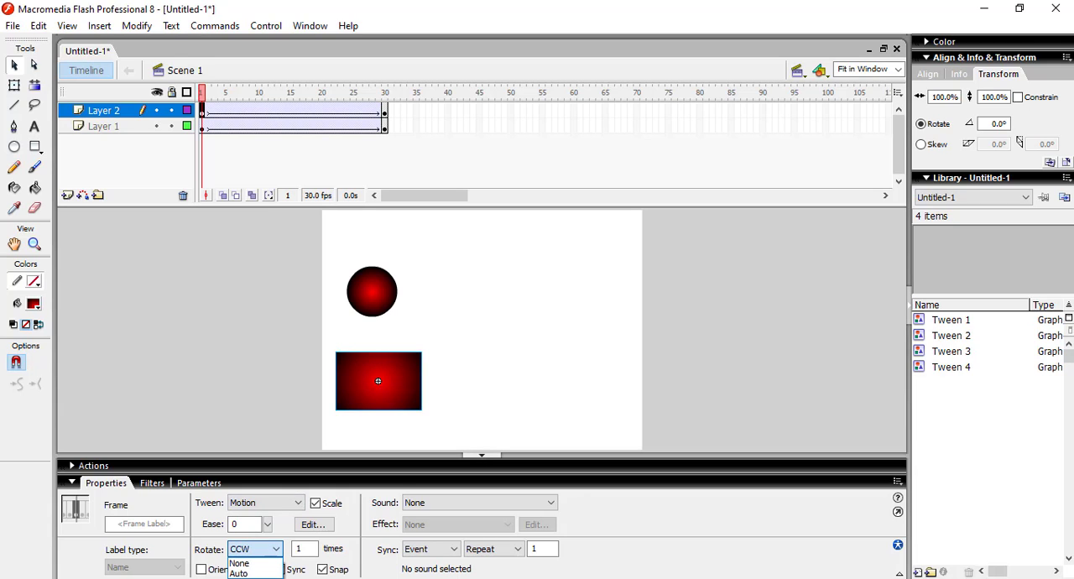
click(244, 578)
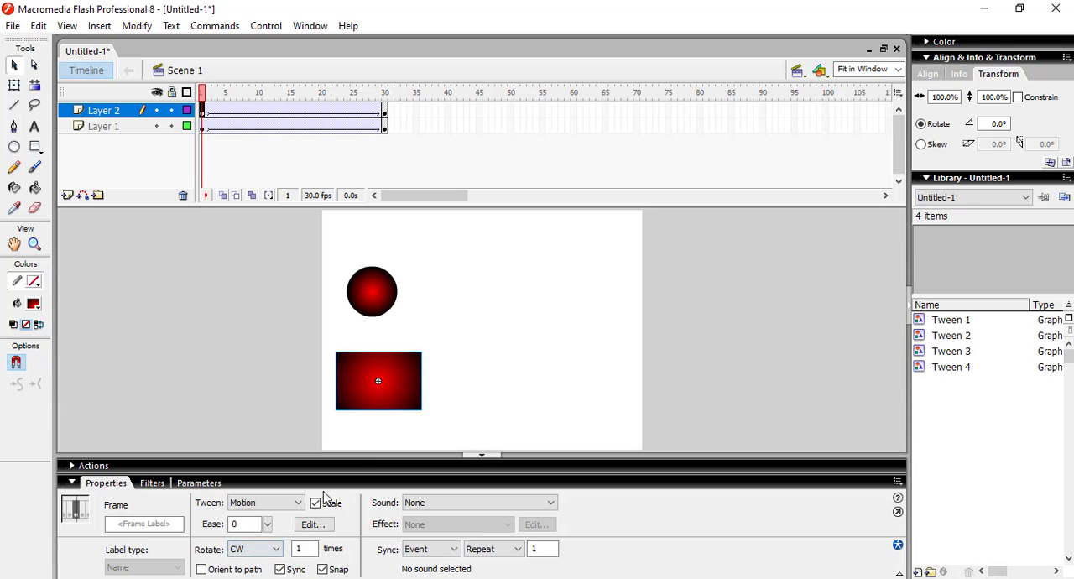
key(ctrl+Return)
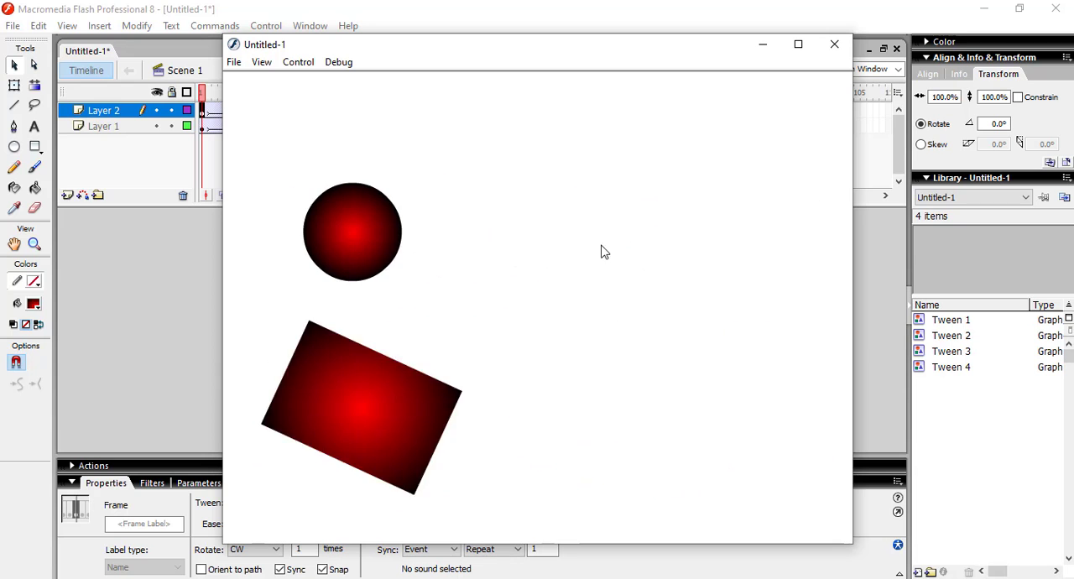
click(835, 47)
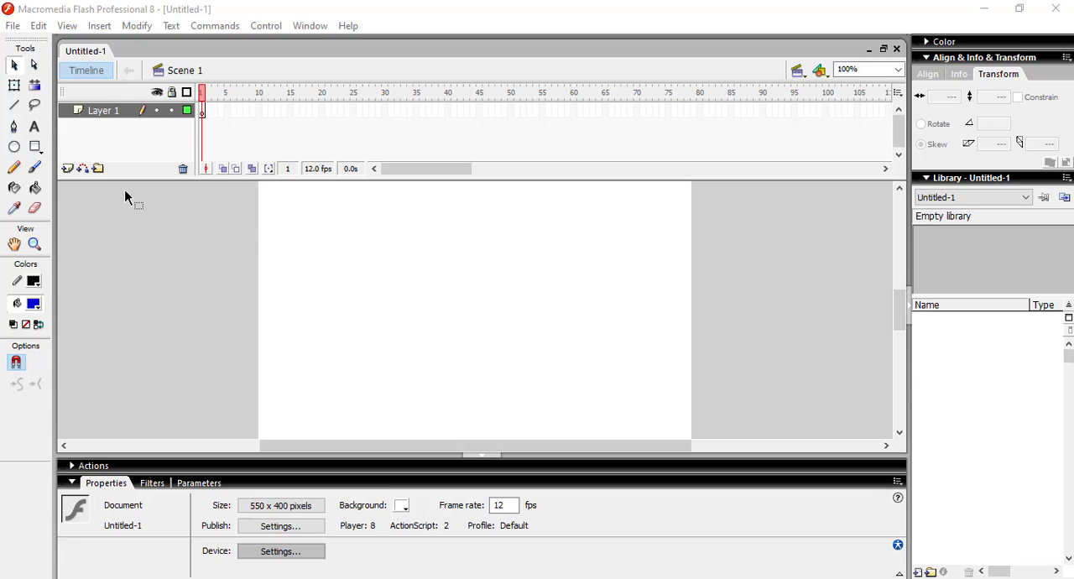
Step: Add the static text ABCDE to the stage of the new document
click(37, 128)
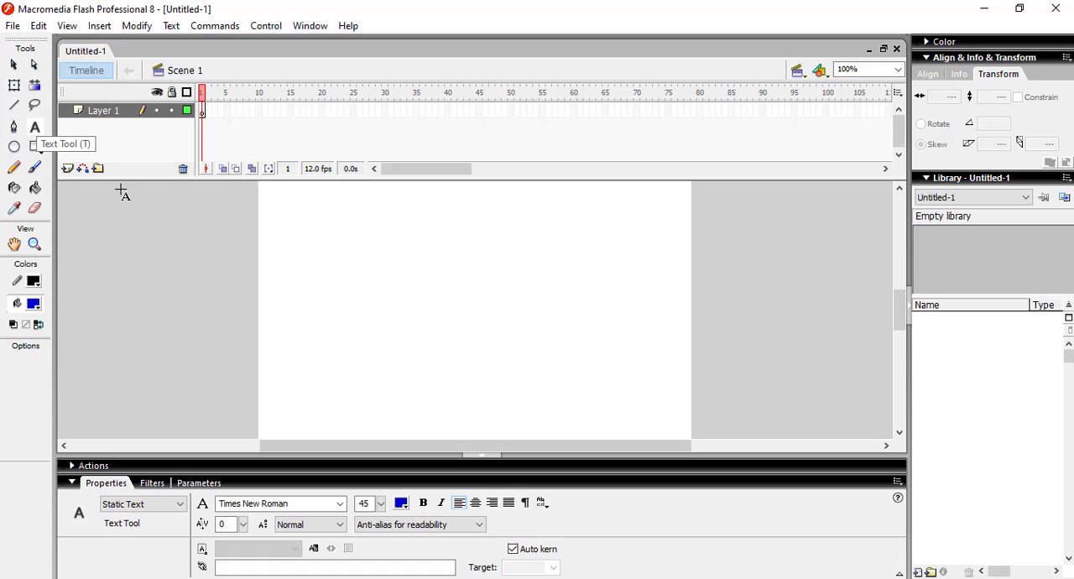
click(359, 289)
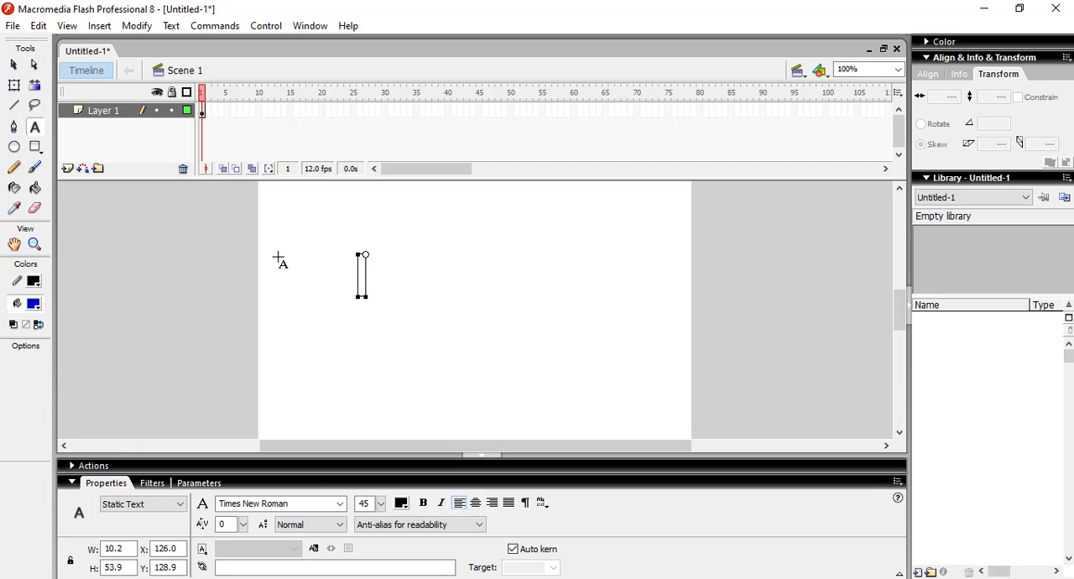
text(AB)
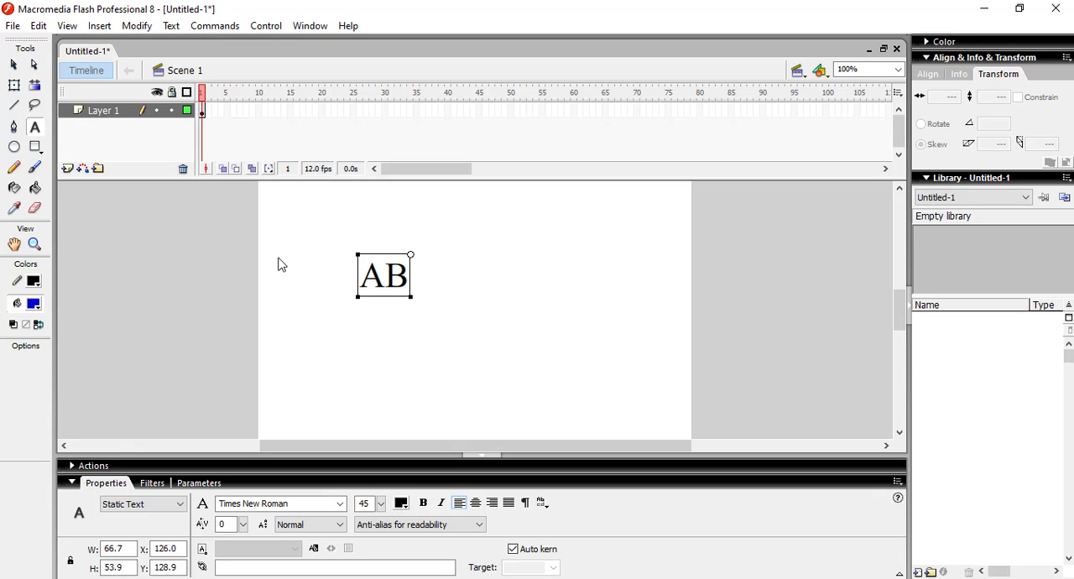
text(CDE)
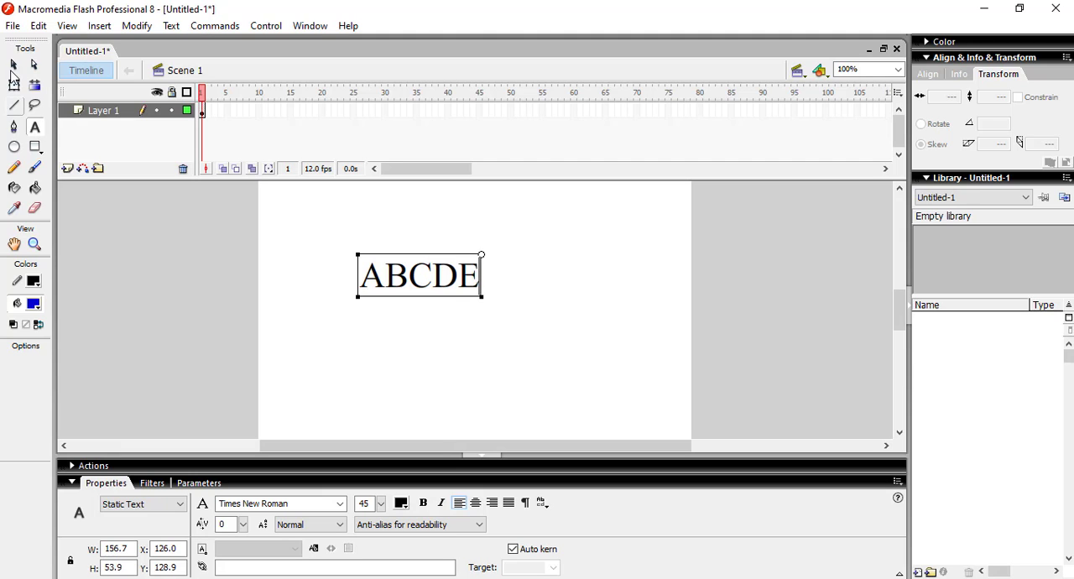
Step: Move the ABCDE text to the right, to about X 189, Y 125
click(13, 65)
drag(308, 217, 526, 344)
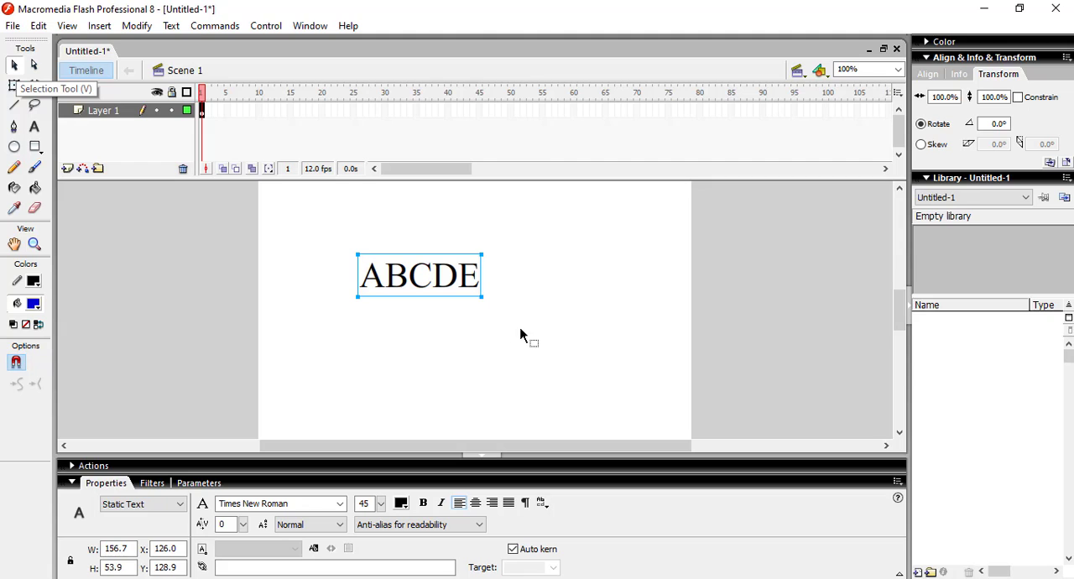
drag(458, 277, 506, 275)
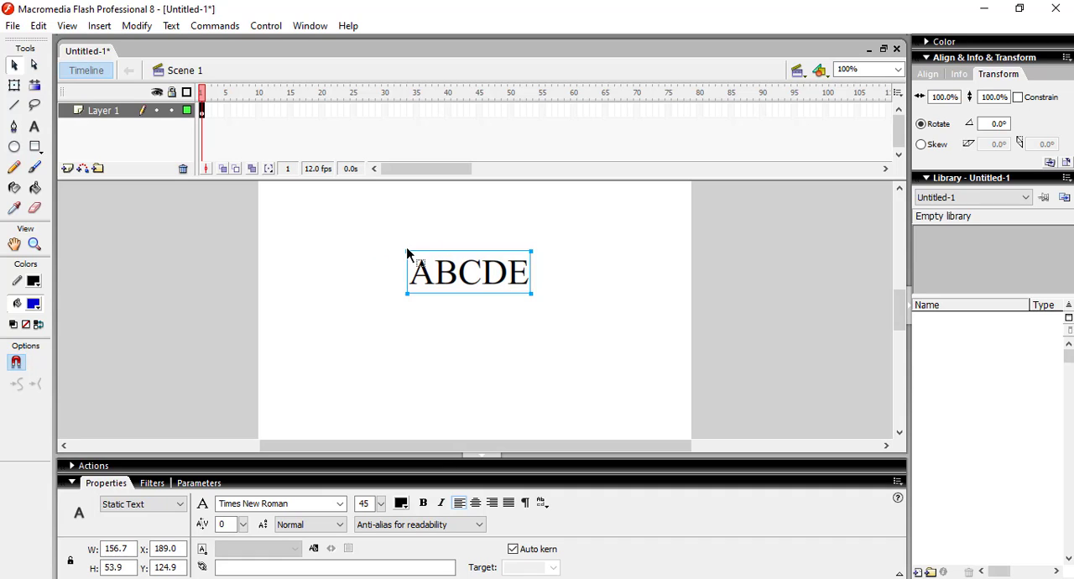
Step: Break the ABCDE text apart into single letters and distribute them to separate layers
drag(378, 234, 617, 319)
right_click(504, 282)
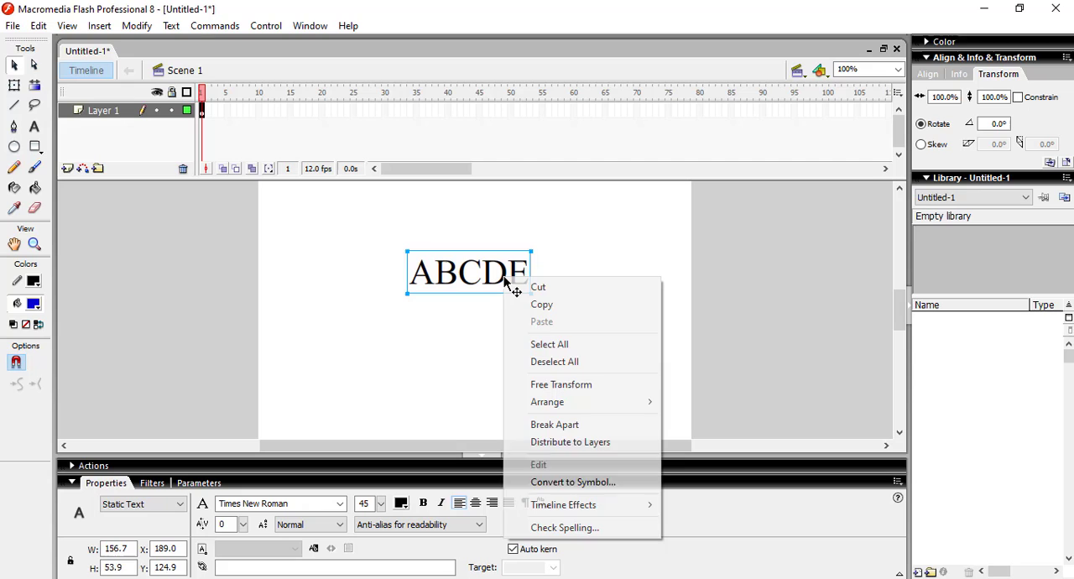
click(597, 429)
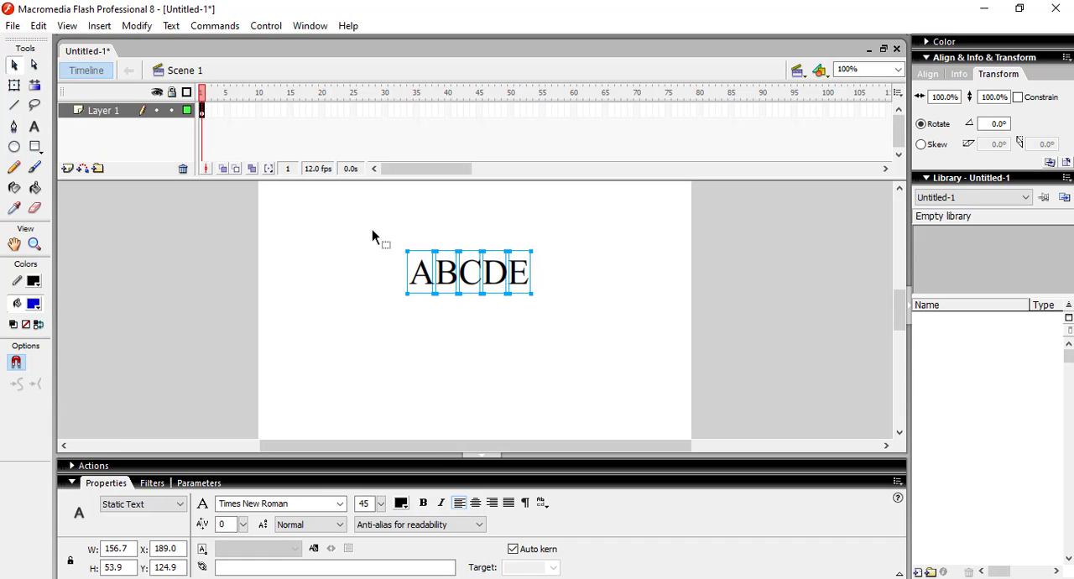
right_click(421, 275)
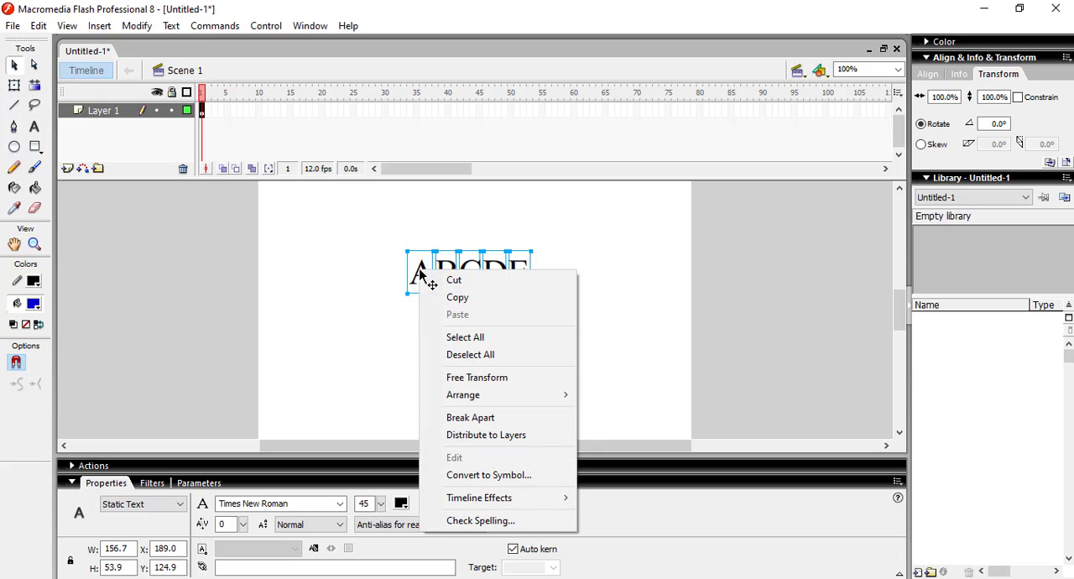
click(517, 436)
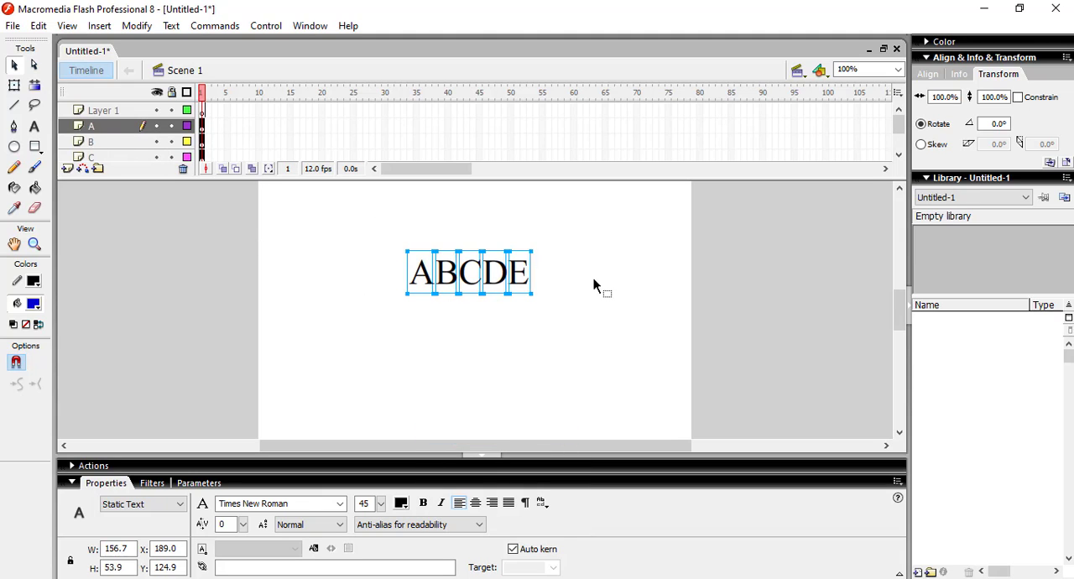
Step: Review the new letter layers and delete the empty Layer 1
click(108, 158)
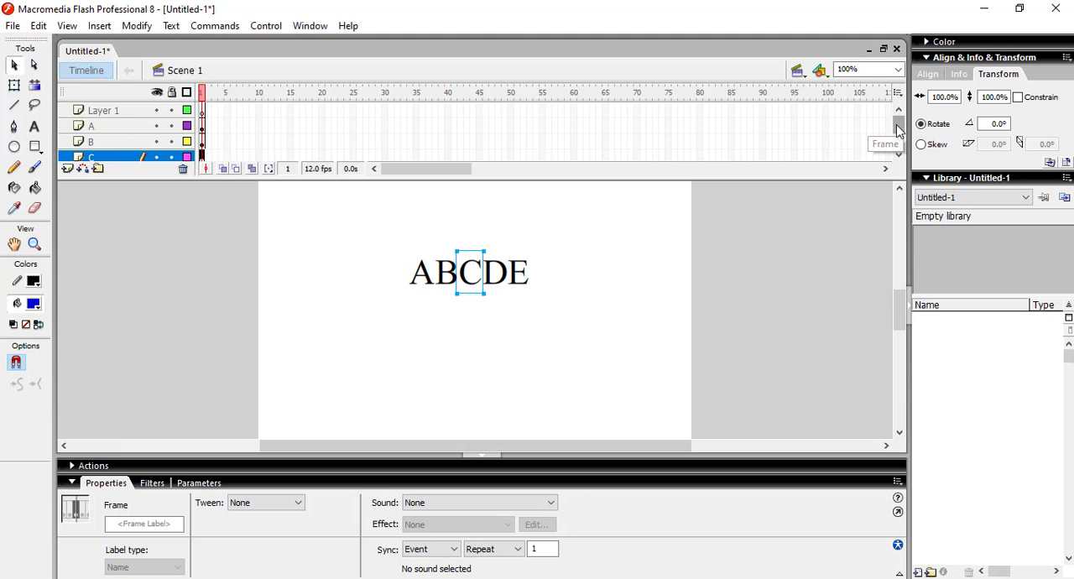
click(896, 152)
scroll(896, 153, up, 2)
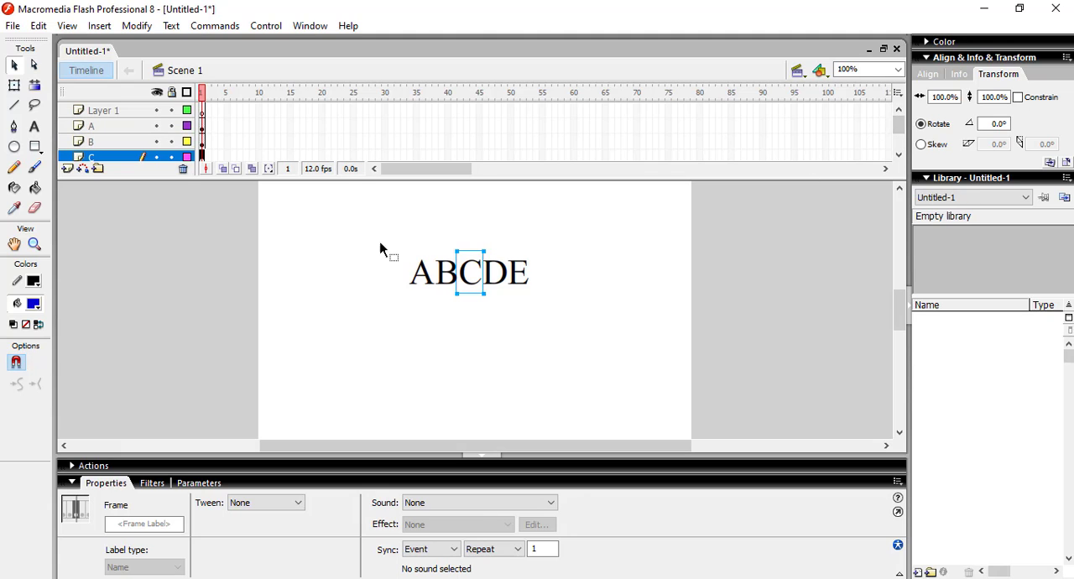
drag(352, 234, 613, 312)
click(593, 305)
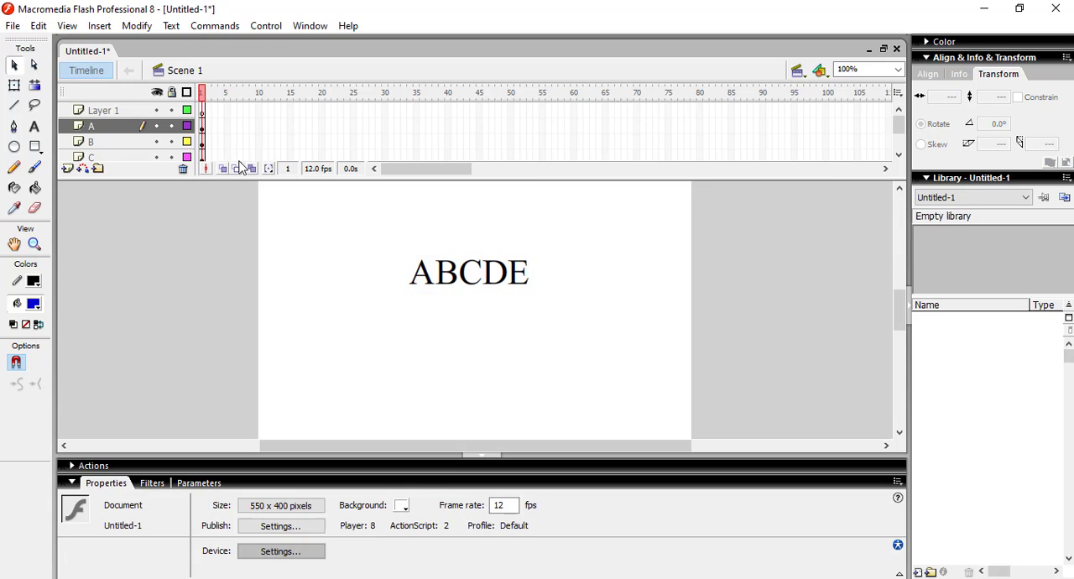
click(98, 114)
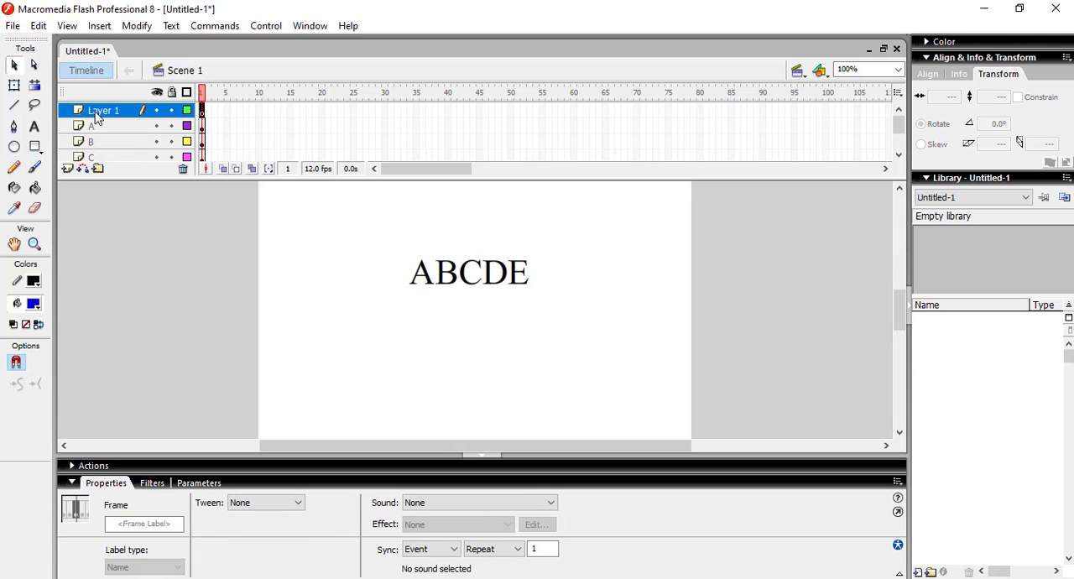
click(183, 170)
drag(325, 220, 578, 327)
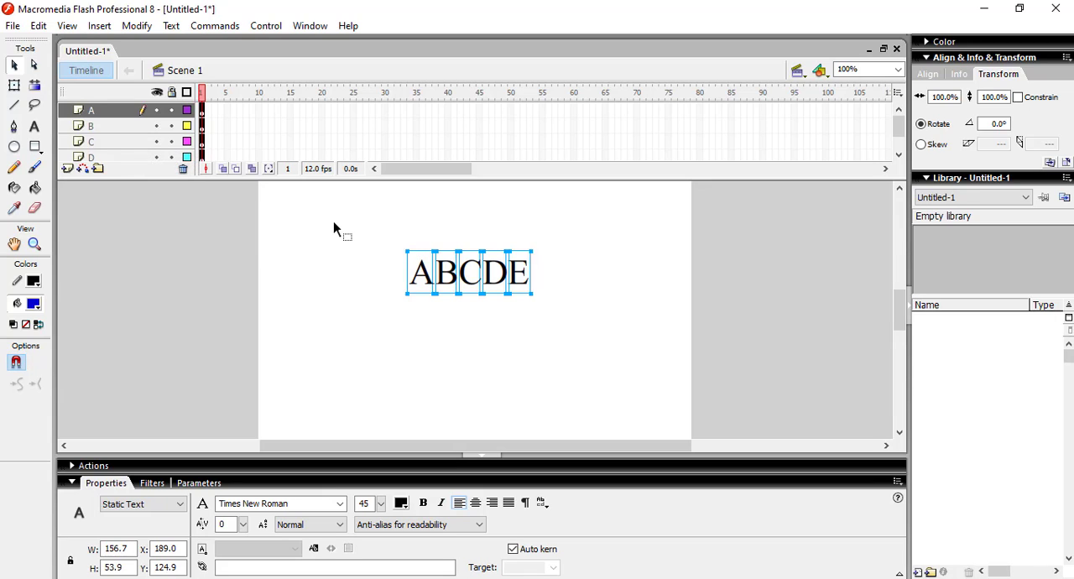
click(358, 236)
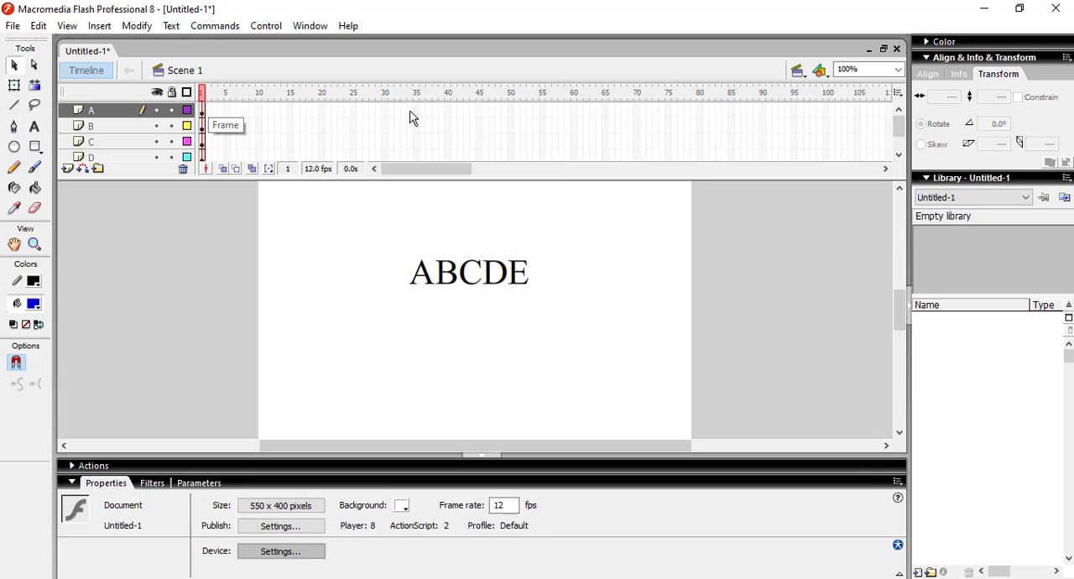
Step: Insert a keyframe at frame 2 of layer A
click(203, 112)
click(215, 113)
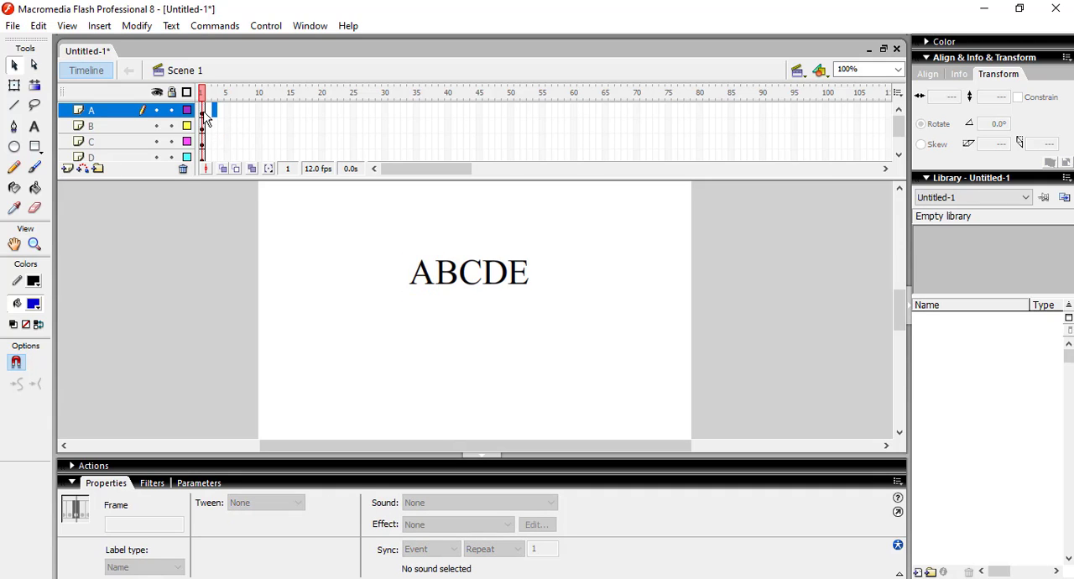
click(206, 114)
click(210, 115)
right_click(208, 112)
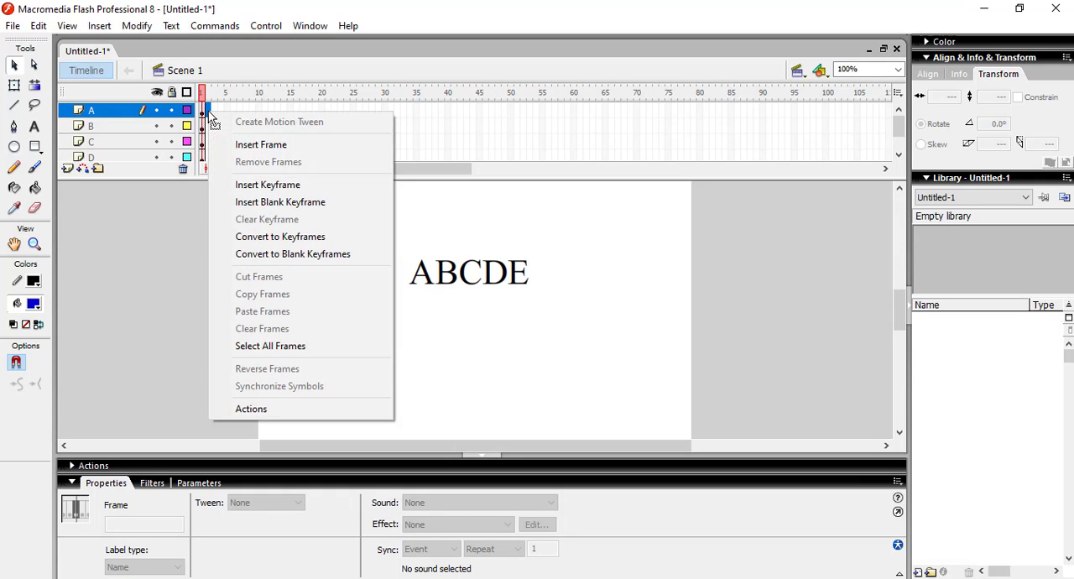
click(272, 185)
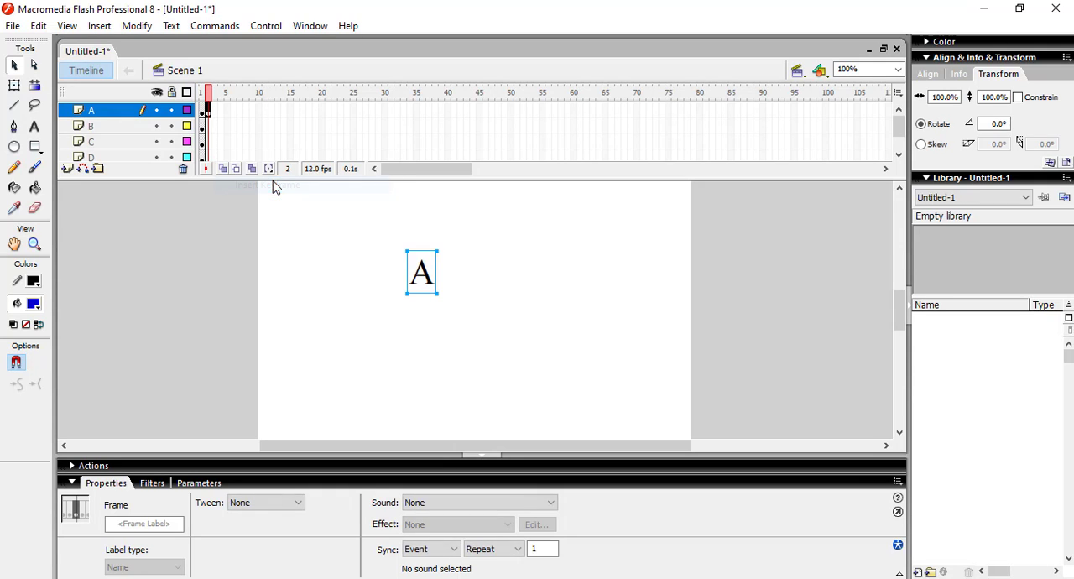
Step: Insert keyframes at frame 2 of layers B, C, D and E
right_click(209, 128)
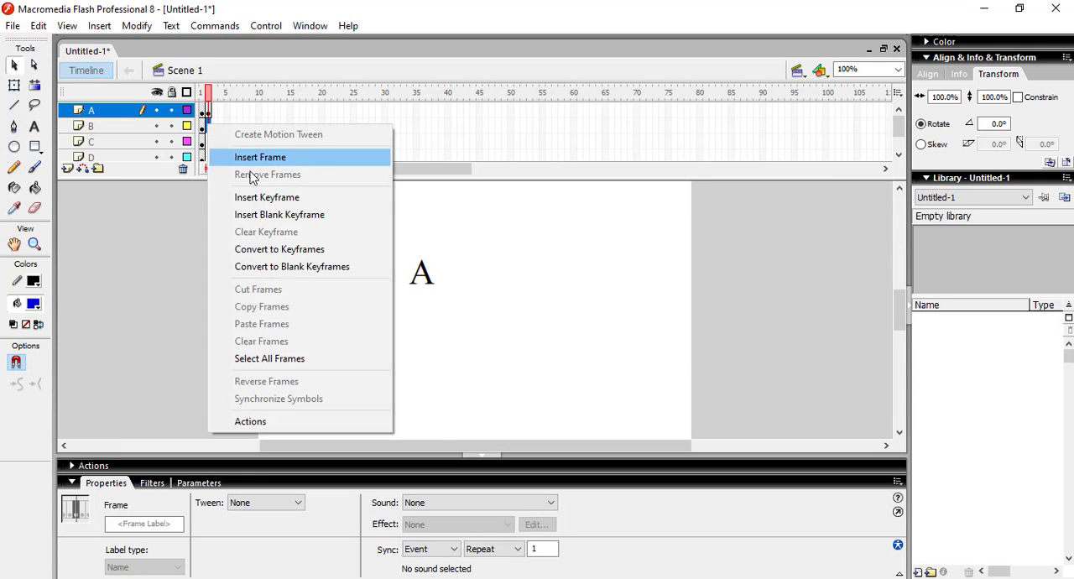
click(249, 198)
right_click(209, 143)
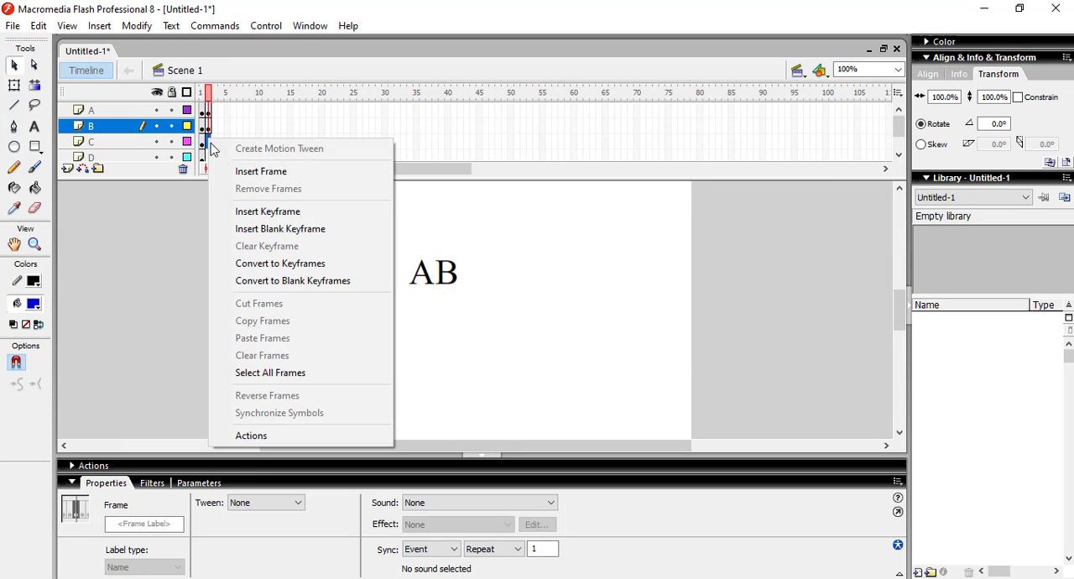
click(251, 211)
right_click(209, 157)
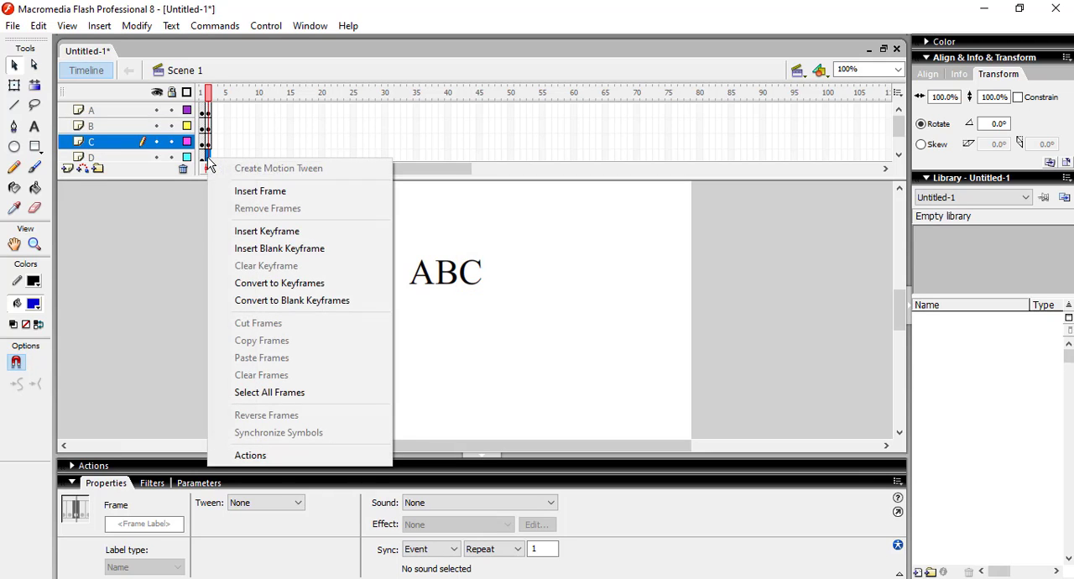
click(271, 228)
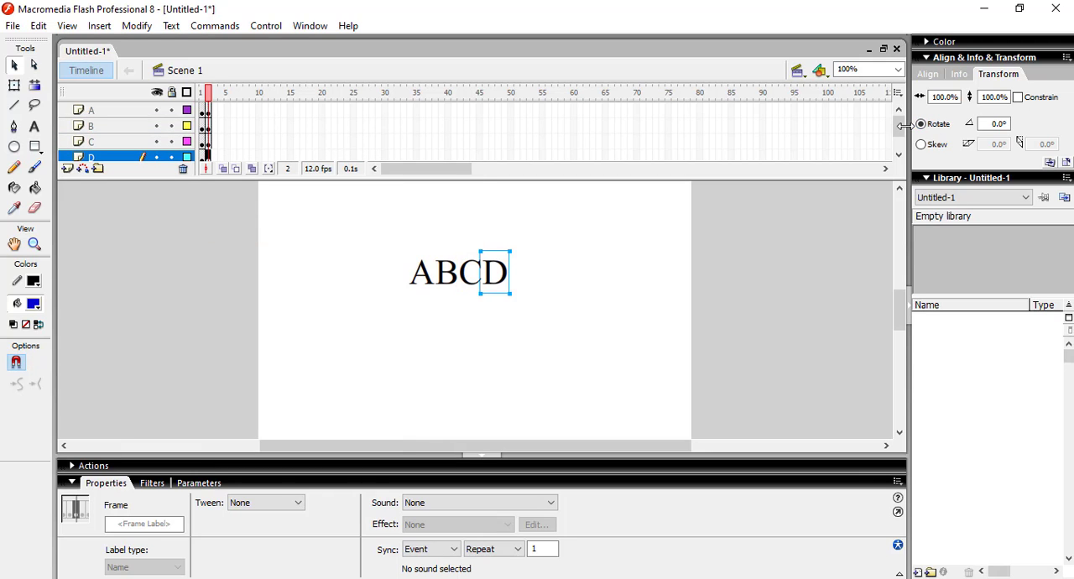
drag(900, 125, 900, 150)
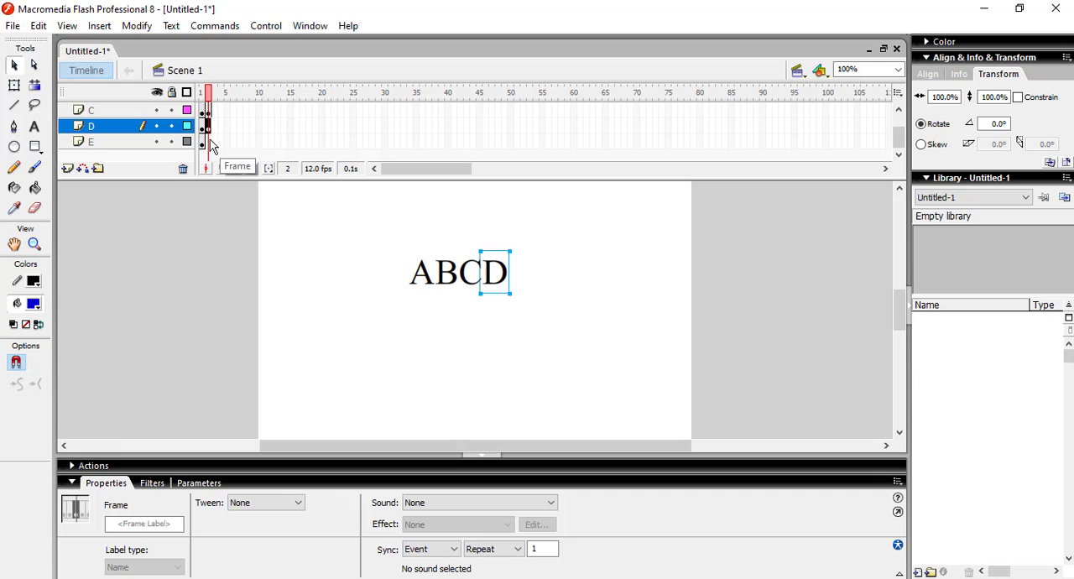
right_click(211, 143)
click(253, 211)
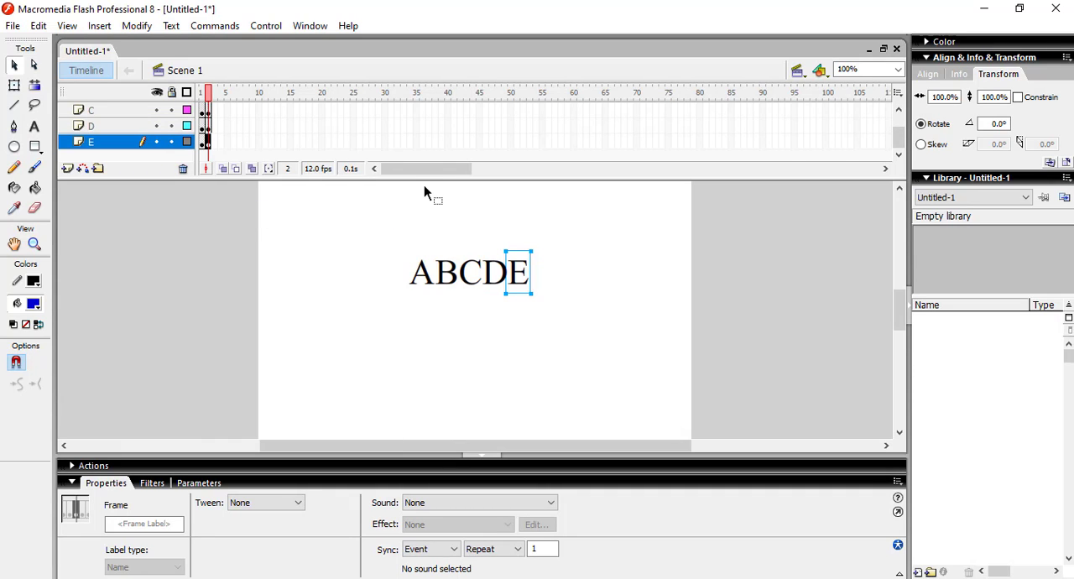
Step: Return the playhead to frame 1 and check the five letters by selecting them together
click(202, 92)
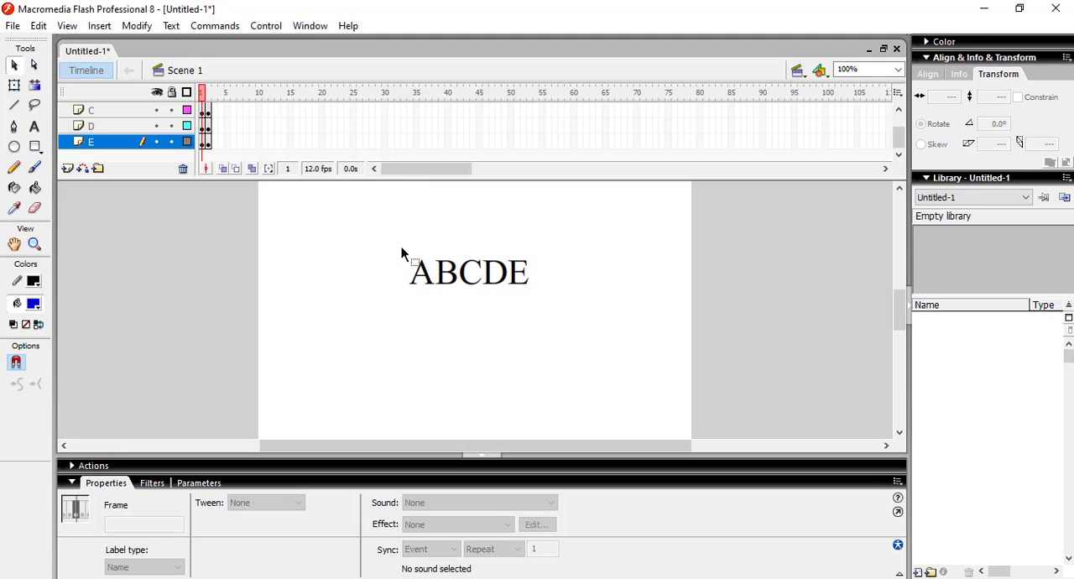
drag(372, 232, 559, 321)
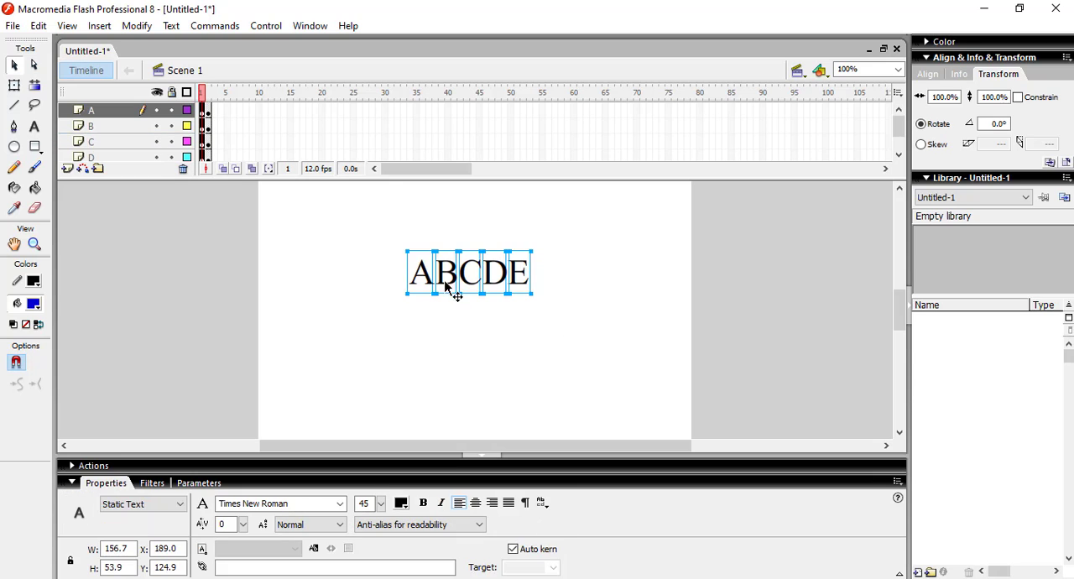
drag(374, 230, 602, 316)
click(372, 225)
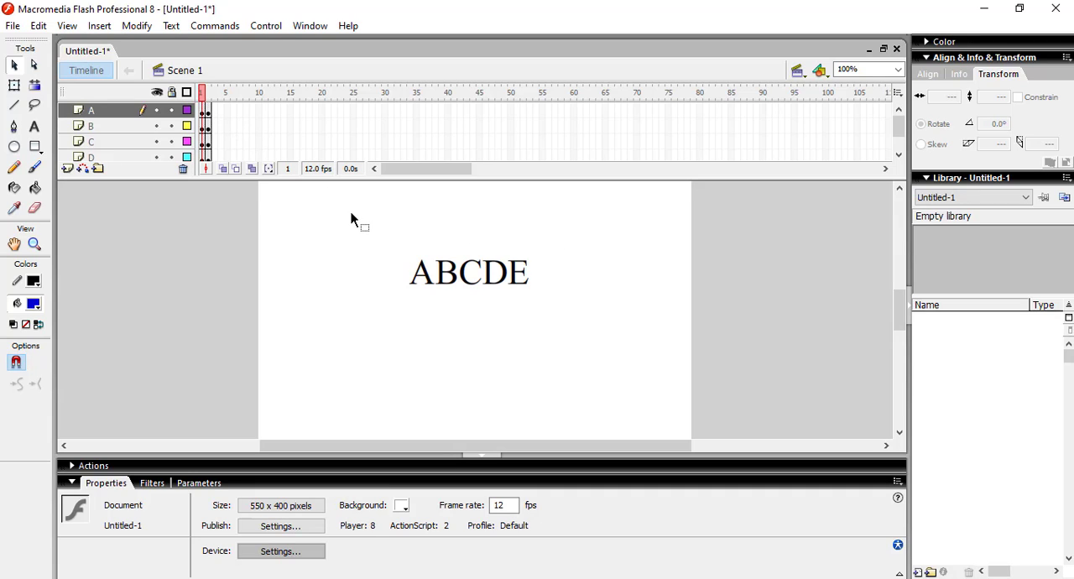
Step: Undo the frame 2 keyframes on all five letter layers
key(ctrl+z)
key(ctrl+z)
key(ctrl+z)
key(ctrl+z)
key(ctrl+z)
key(ctrl+z)
key(ctrl+z)
key(ctrl+z)
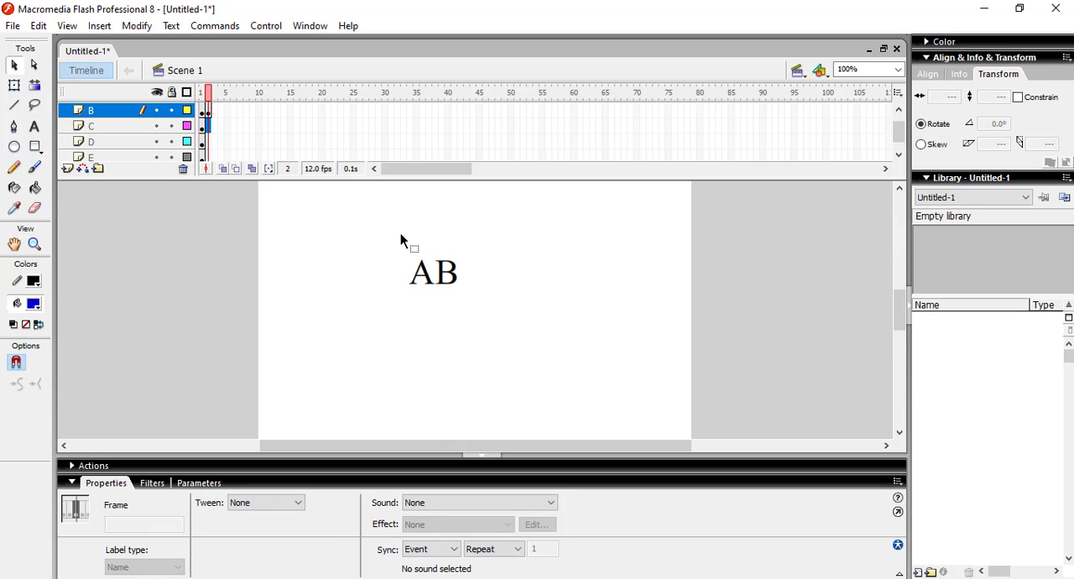
key(ctrl+z)
key(ctrl+z)
key(ctrl+z)
key(ctrl+z)
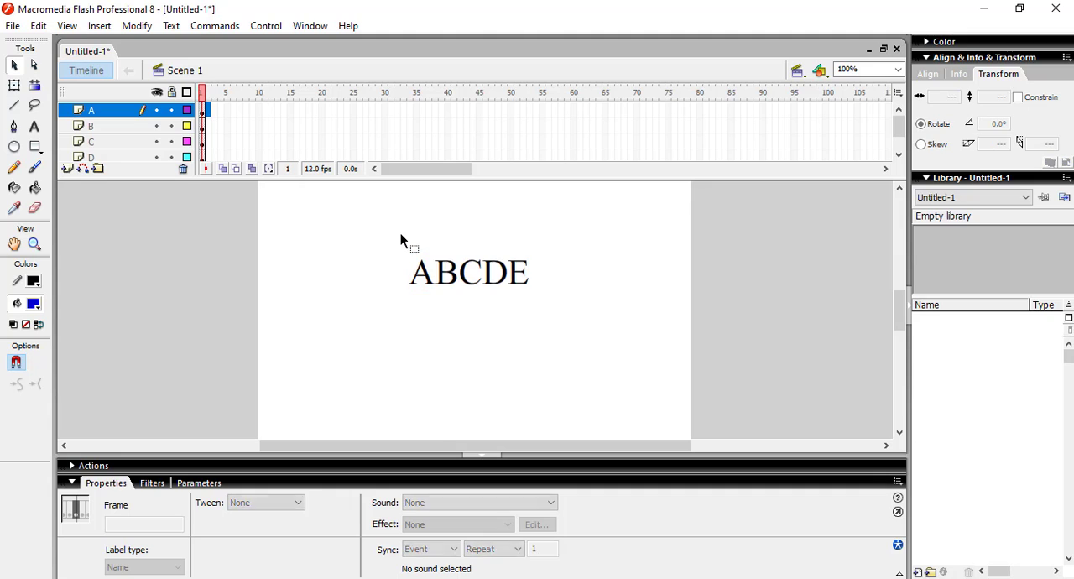
Step: Deselect the letters and set the document's frame rate to 30 fps
click(394, 239)
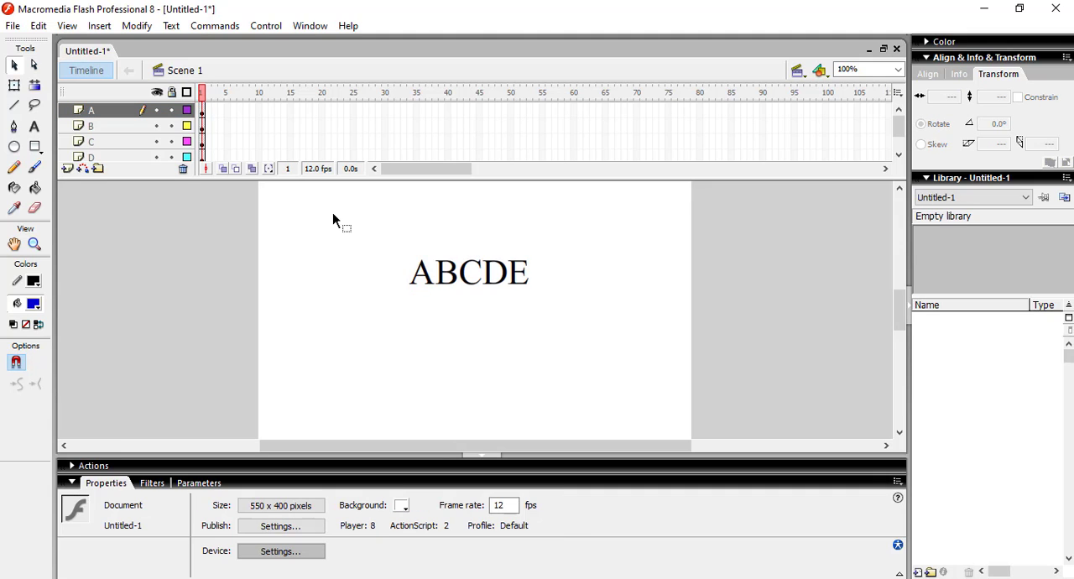
drag(332, 213, 594, 318)
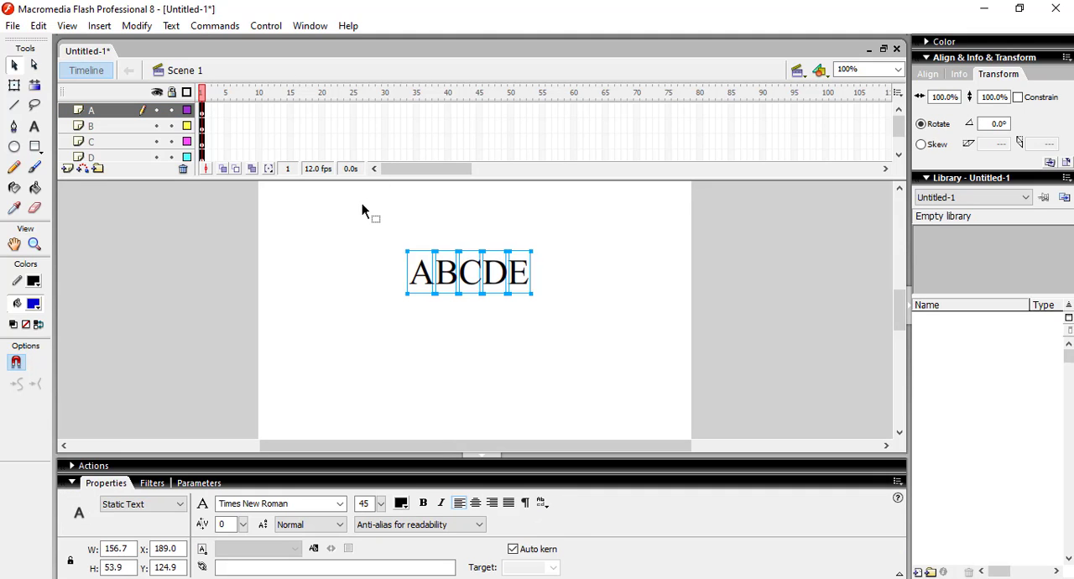
click(542, 353)
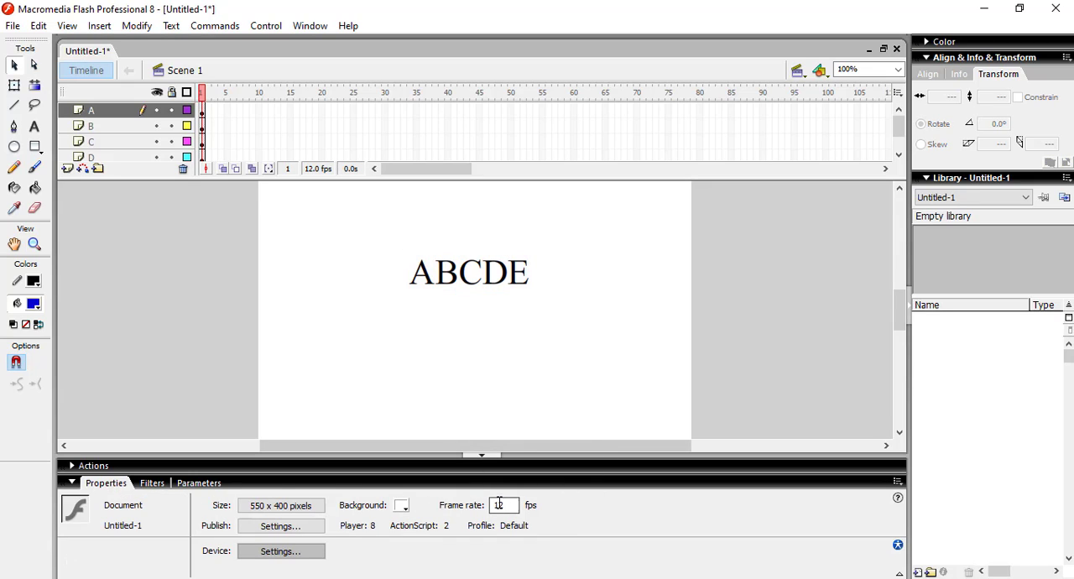
drag(505, 504, 488, 500)
click(540, 339)
Step: Insert keyframes at frame 30 of layers A, B, C, D and E
right_click(384, 110)
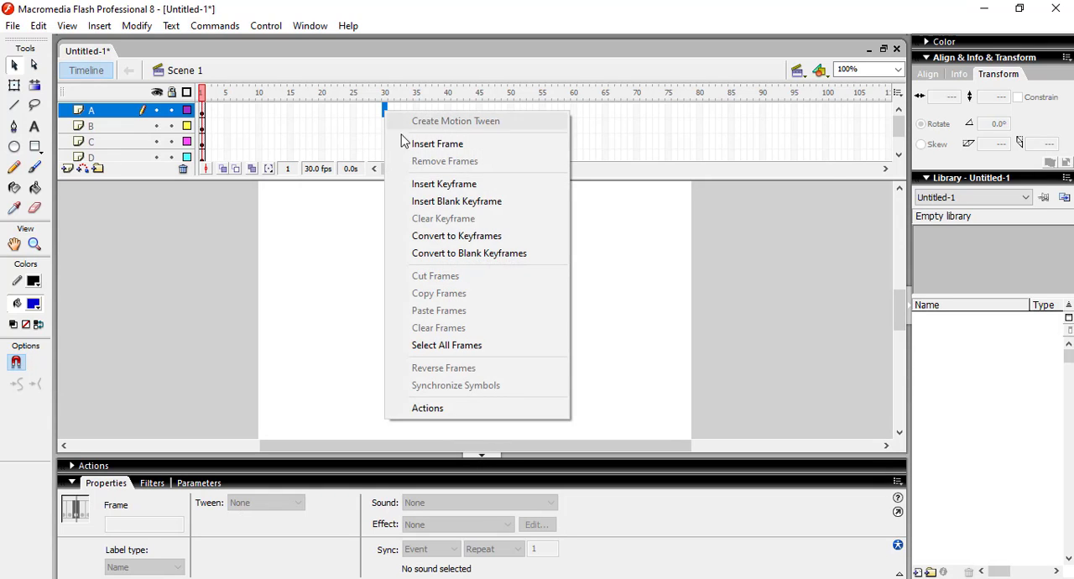
click(427, 185)
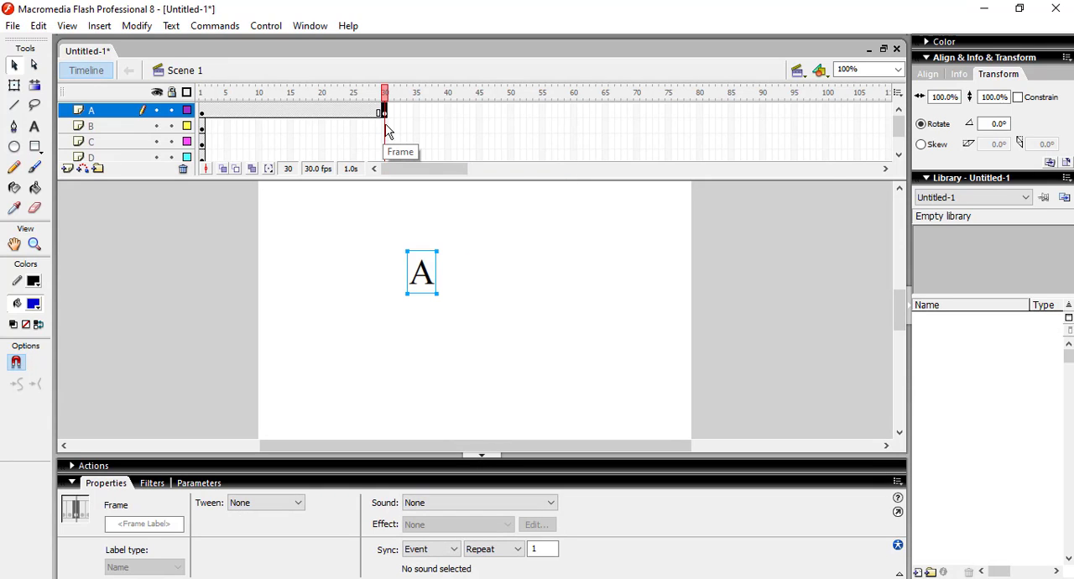
right_click(386, 127)
click(424, 194)
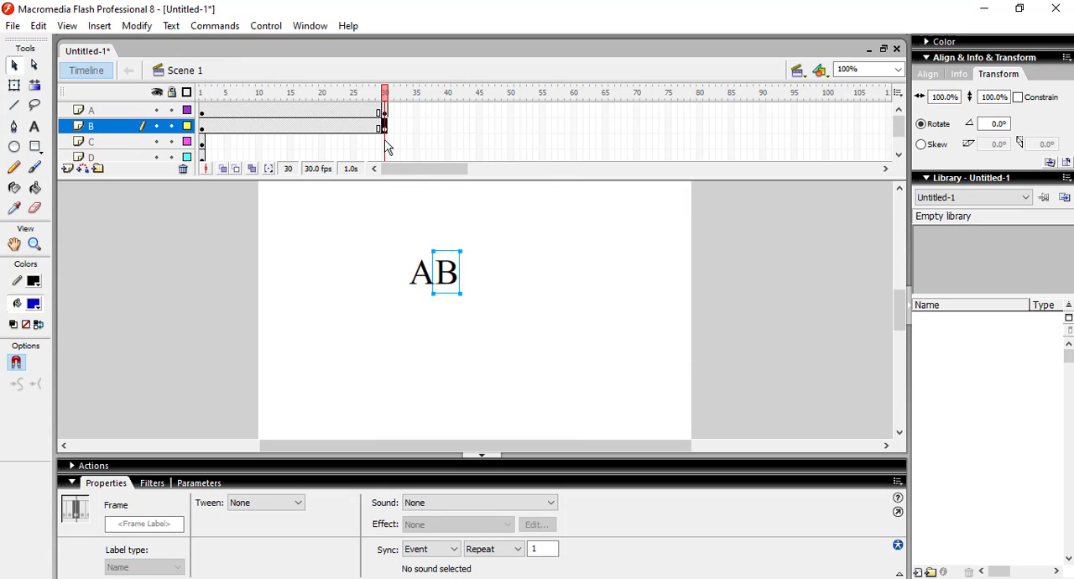
right_click(385, 142)
click(417, 211)
right_click(385, 157)
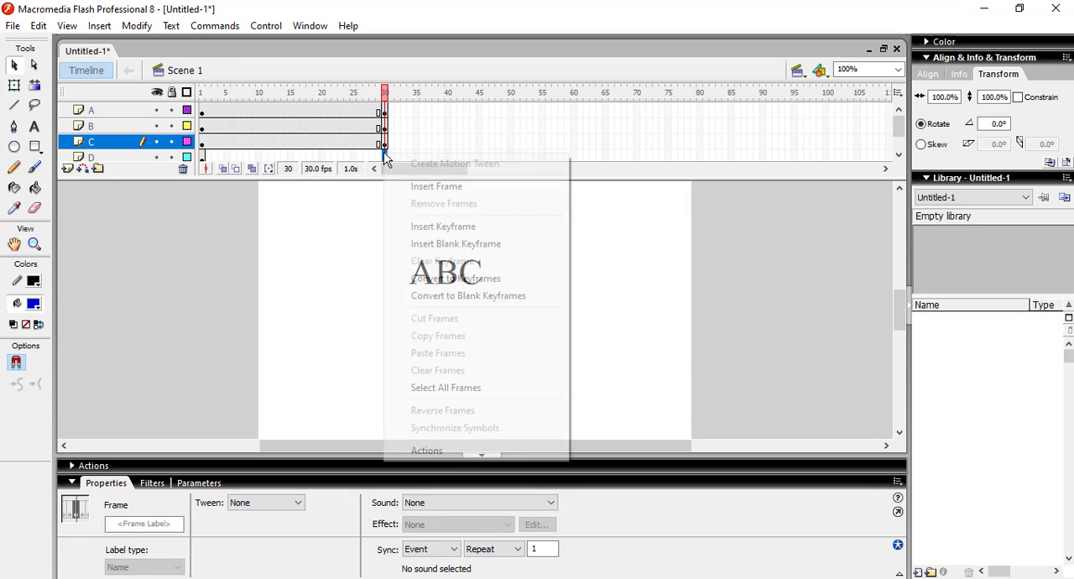
click(423, 226)
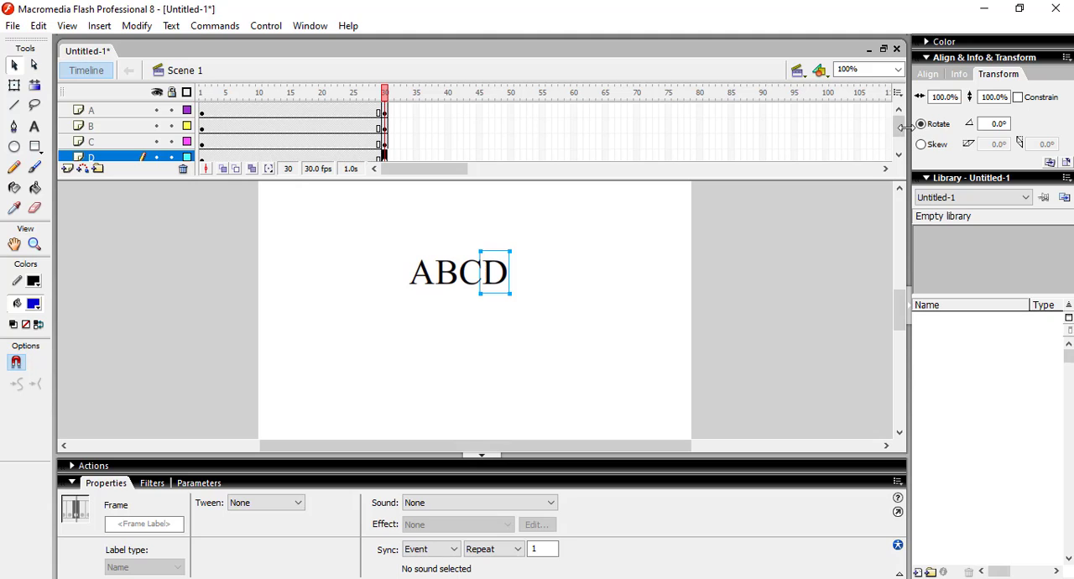
drag(899, 126, 901, 156)
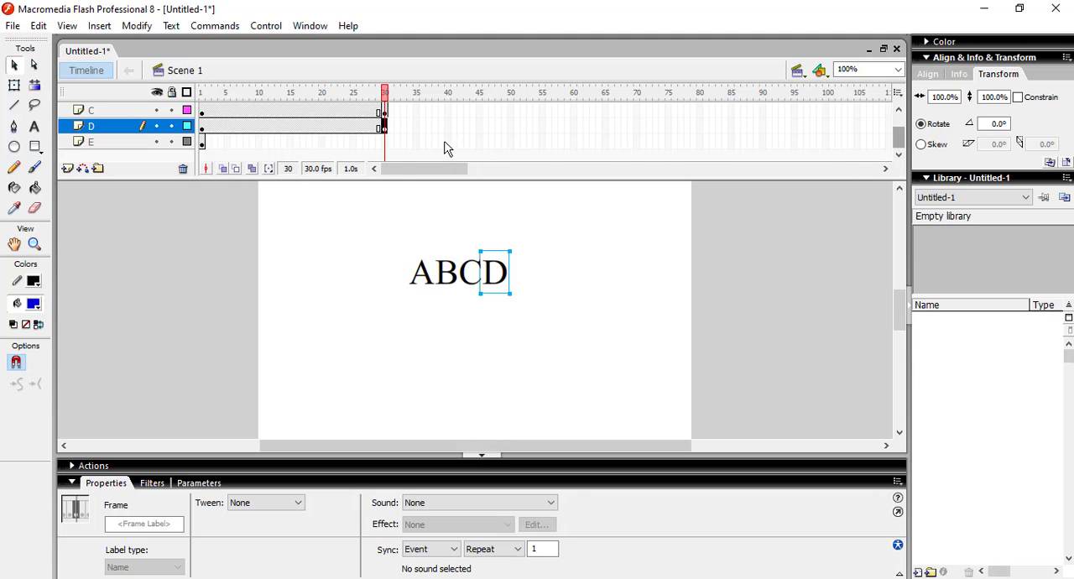
right_click(384, 141)
click(417, 213)
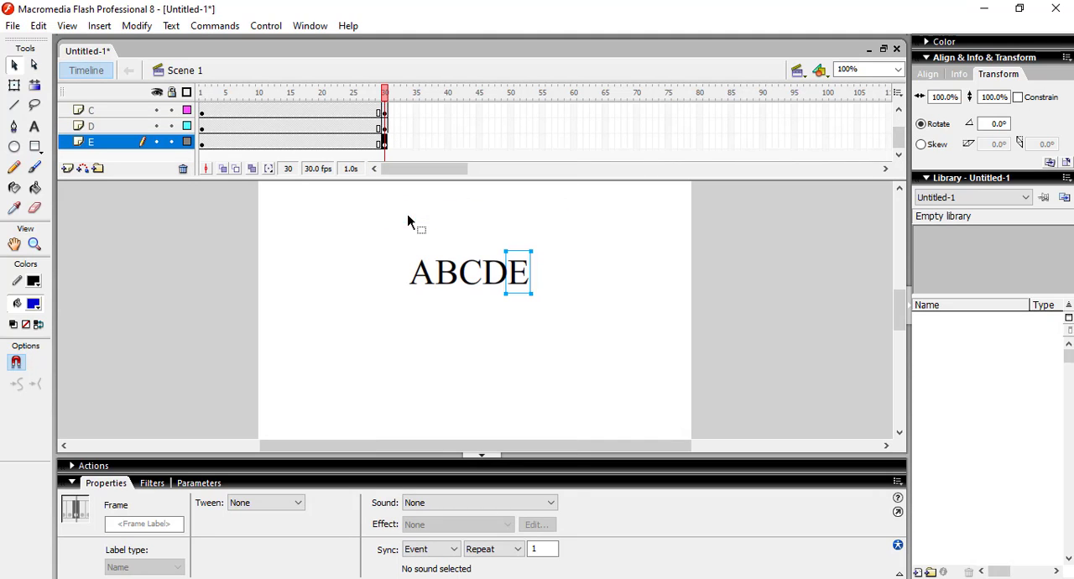
Step: Try to move all five letters together toward the stage's lower-right corner at frame 30, and undo the move
click(362, 223)
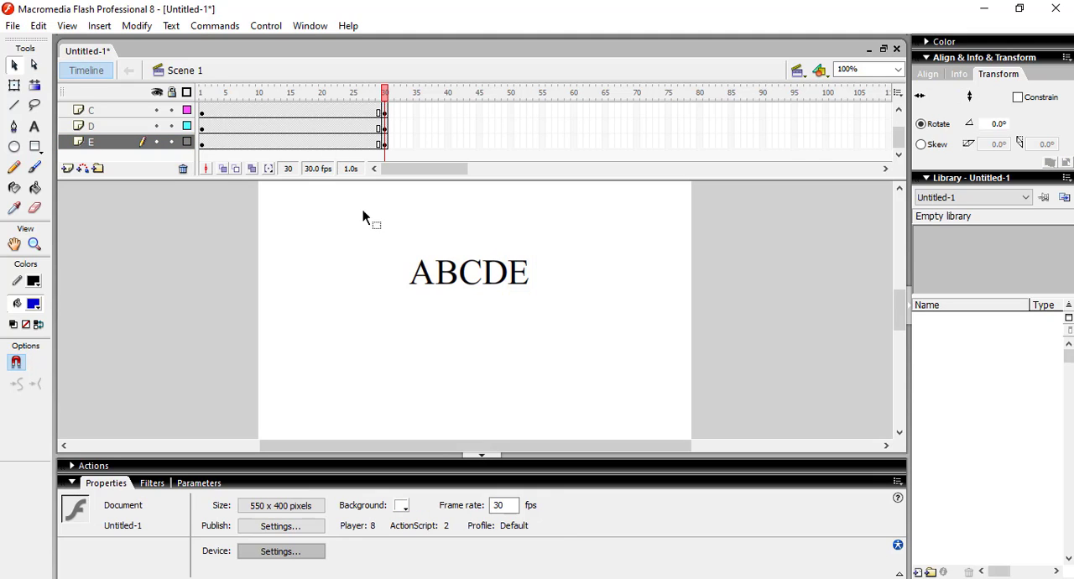
drag(379, 230, 555, 318)
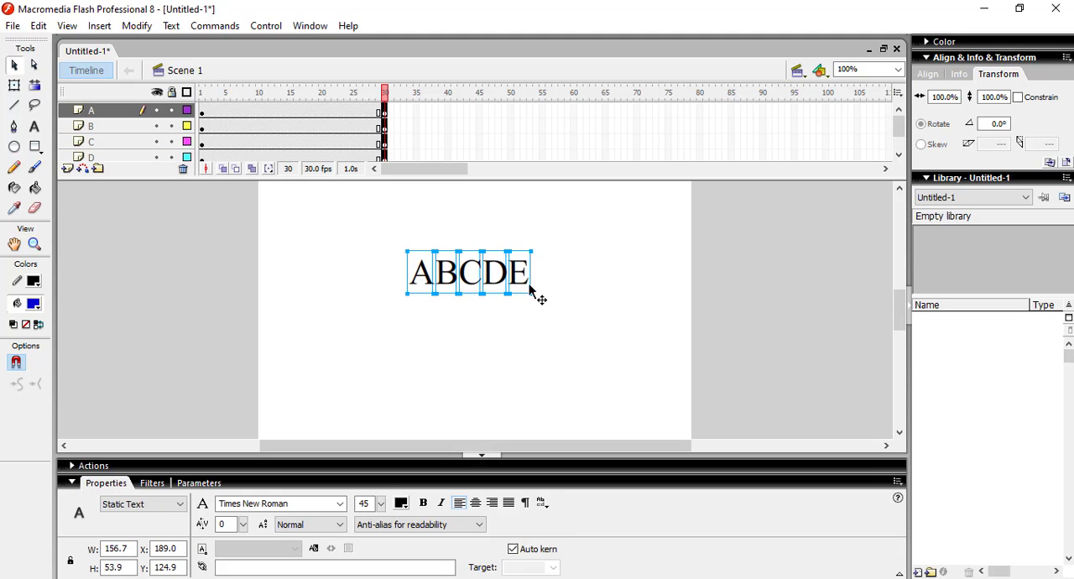
drag(521, 277, 615, 402)
click(509, 277)
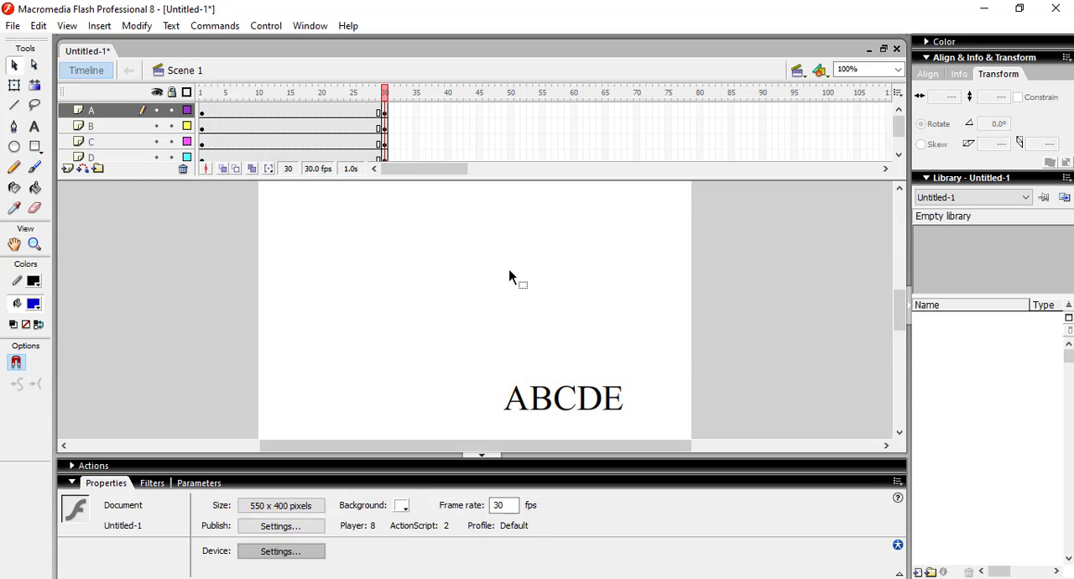
key(ctrl+a)
key(ctrl+z)
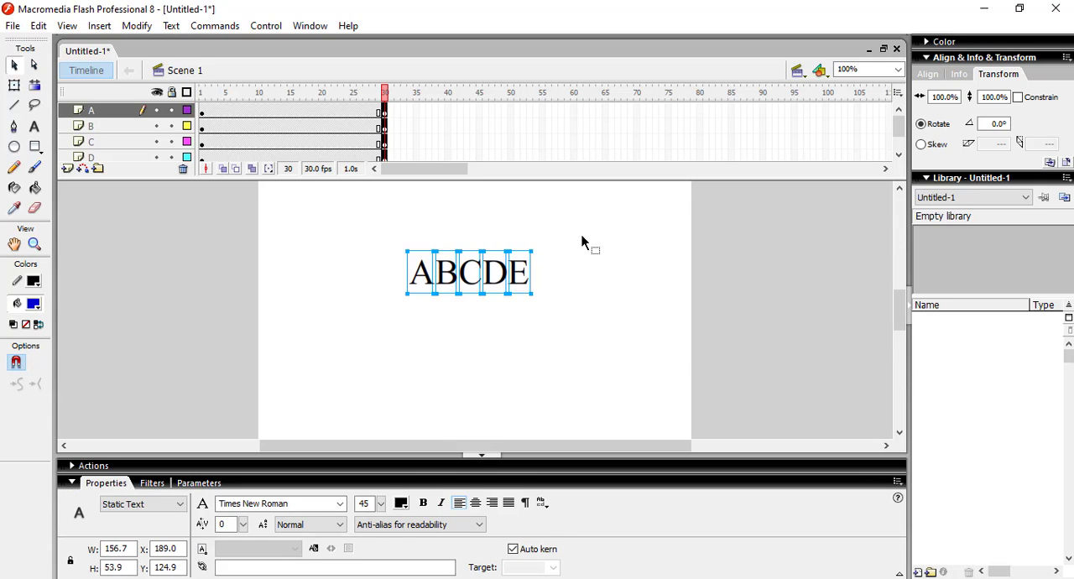
Step: At frame 30, scatter the letters on the stage: E lower right, D lower centre-left, C upper right, B near the left edge, A near the top
click(542, 311)
drag(525, 290, 624, 399)
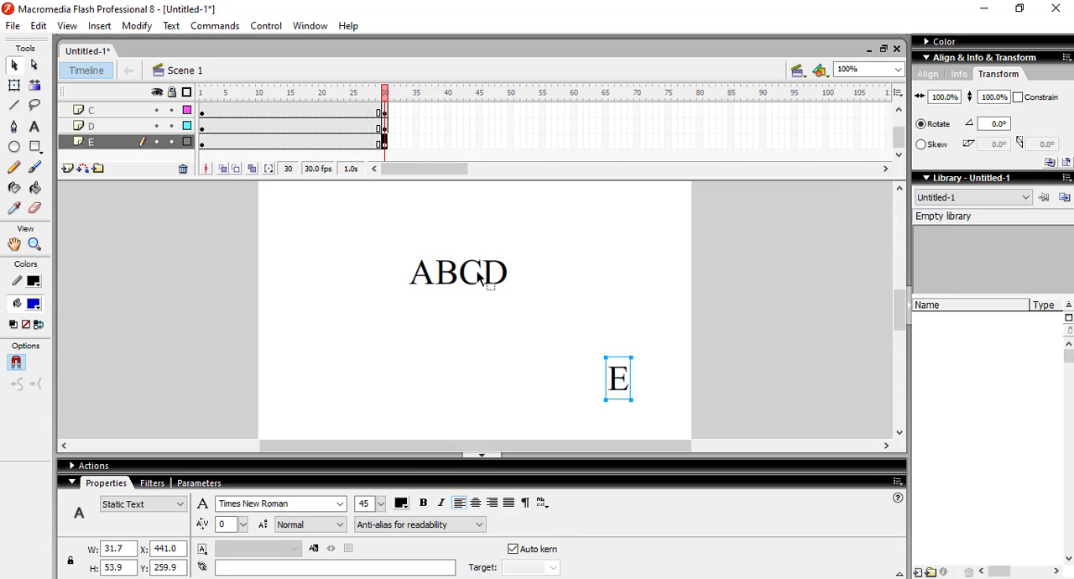
drag(493, 271, 372, 350)
click(531, 290)
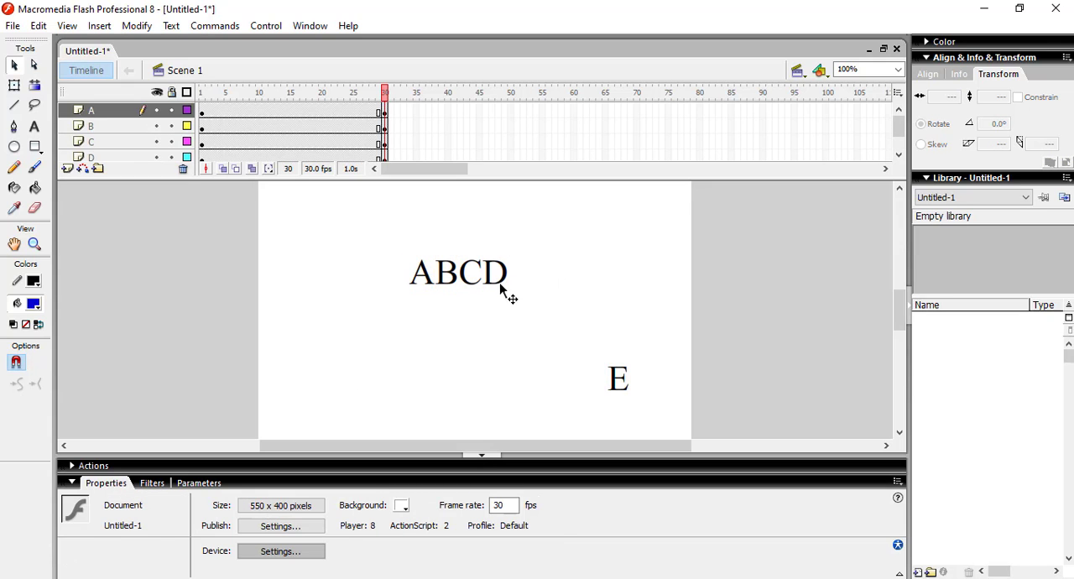
drag(504, 290, 412, 393)
drag(471, 264, 588, 257)
drag(447, 268, 310, 288)
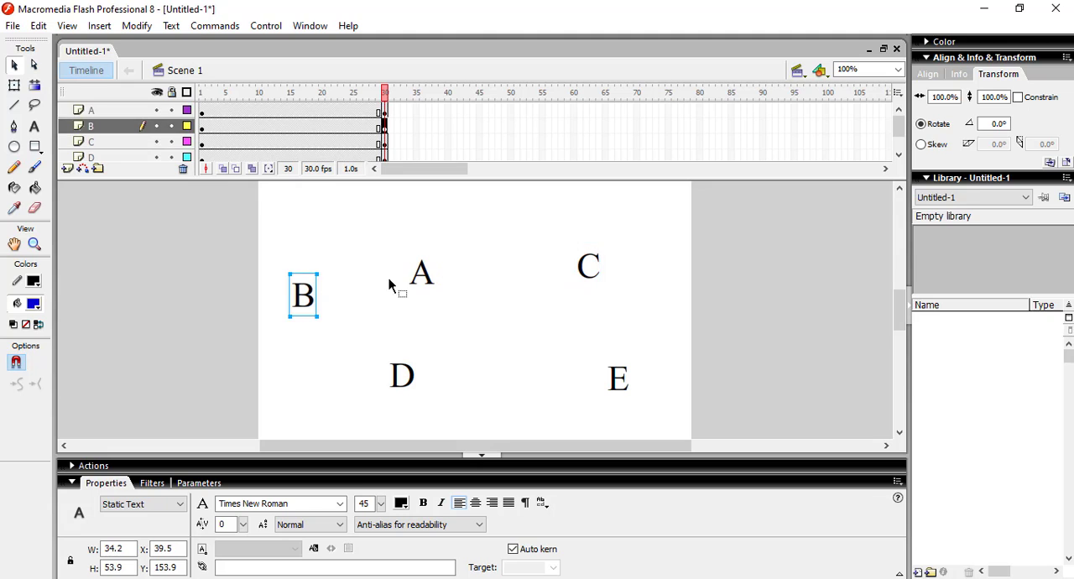
drag(422, 276, 386, 207)
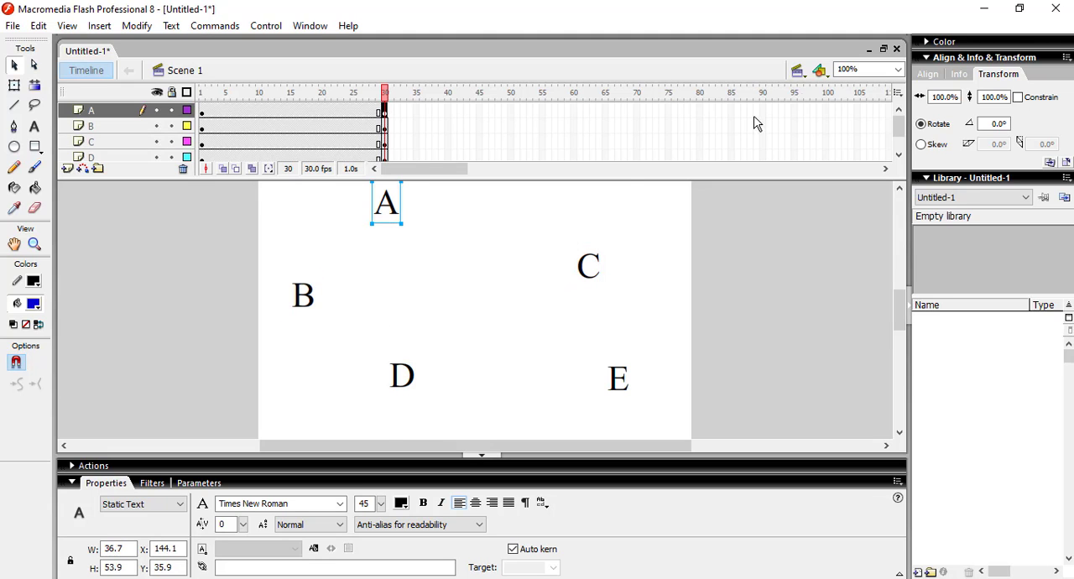
Step: Create motion tweens between frames 1 and 30 on all five letter layers, A through E
click(898, 69)
click(871, 85)
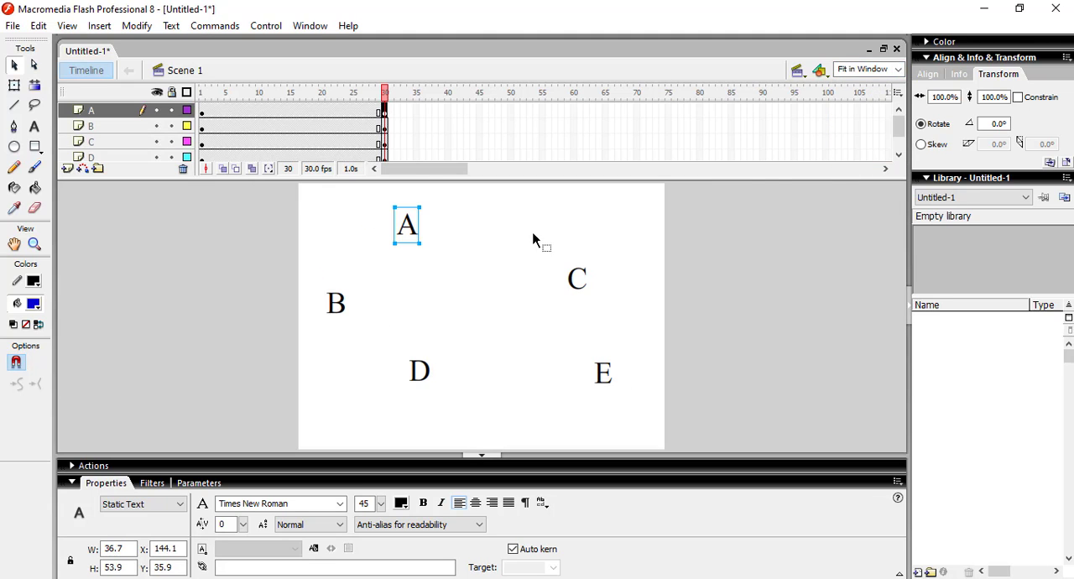
click(282, 114)
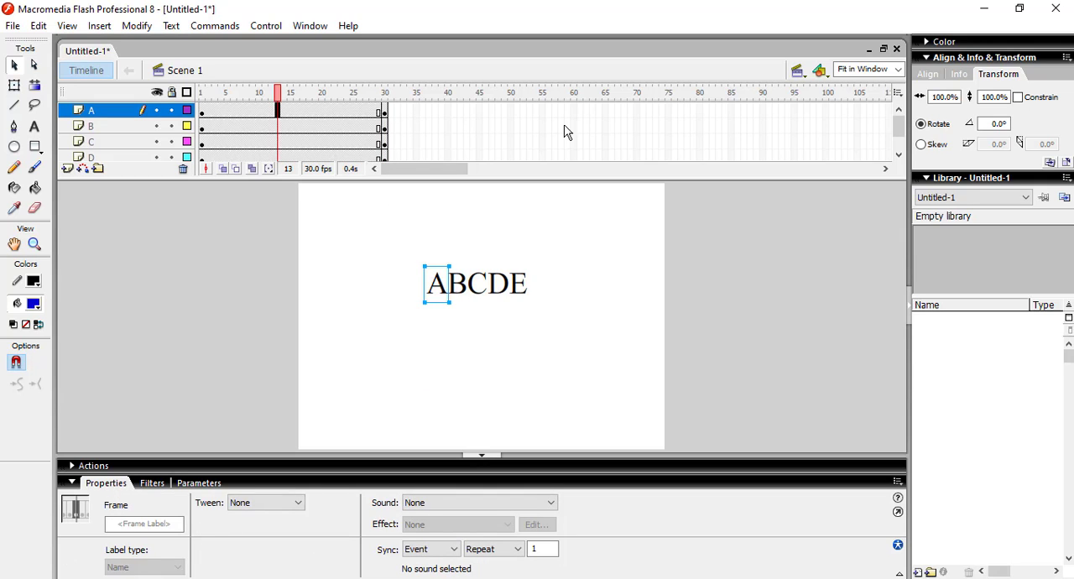
right_click(282, 114)
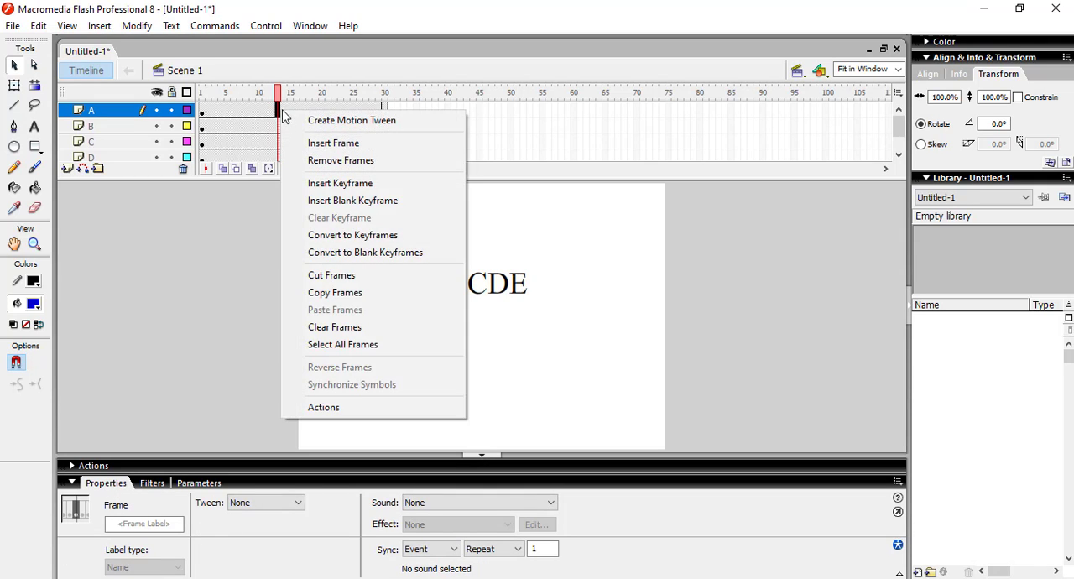
click(296, 119)
click(277, 125)
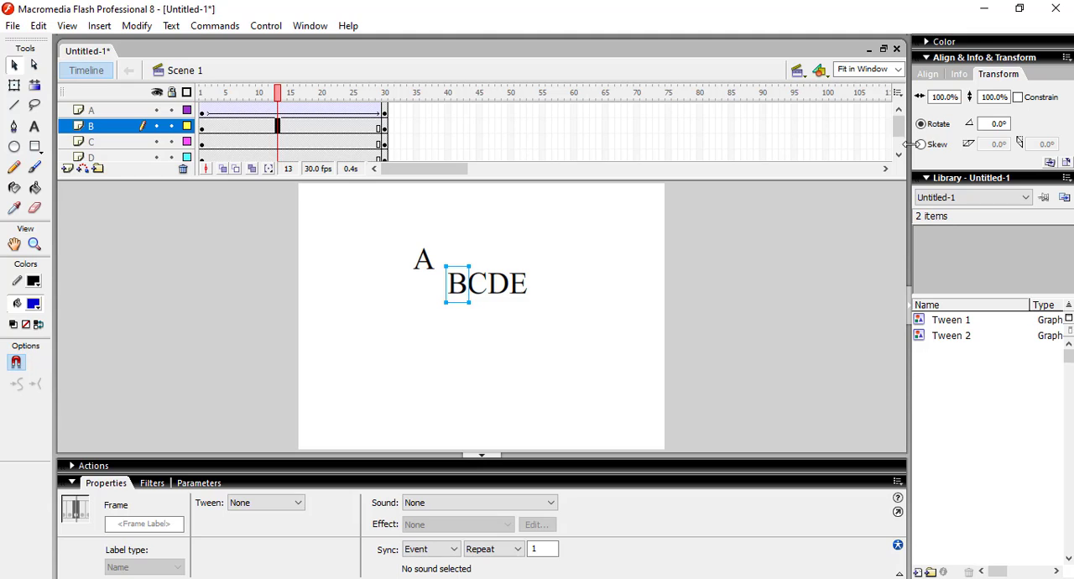
scroll(899, 156, down, 1)
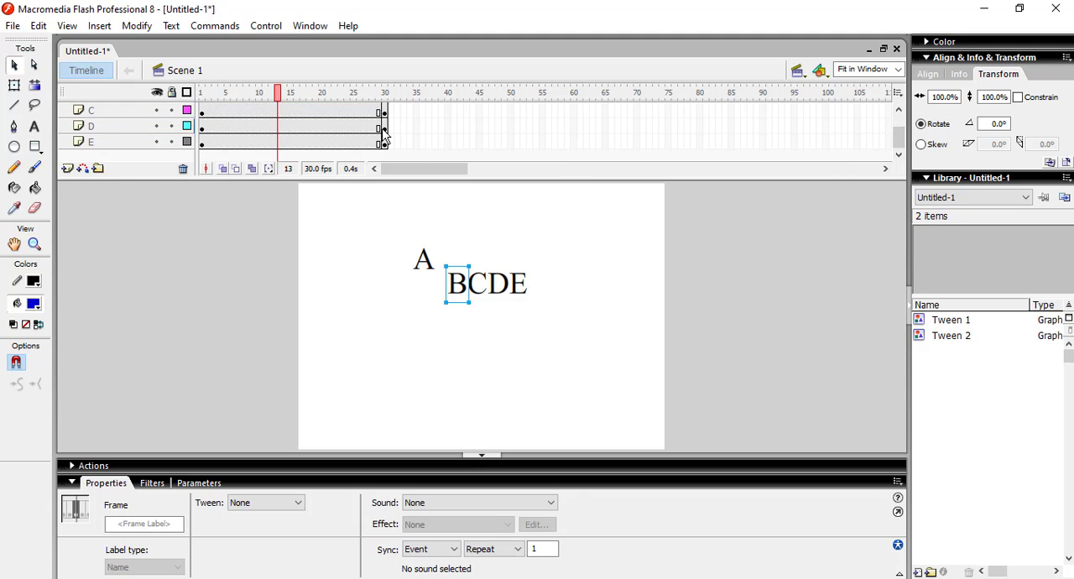
shift+click(278, 143)
right_click(282, 146)
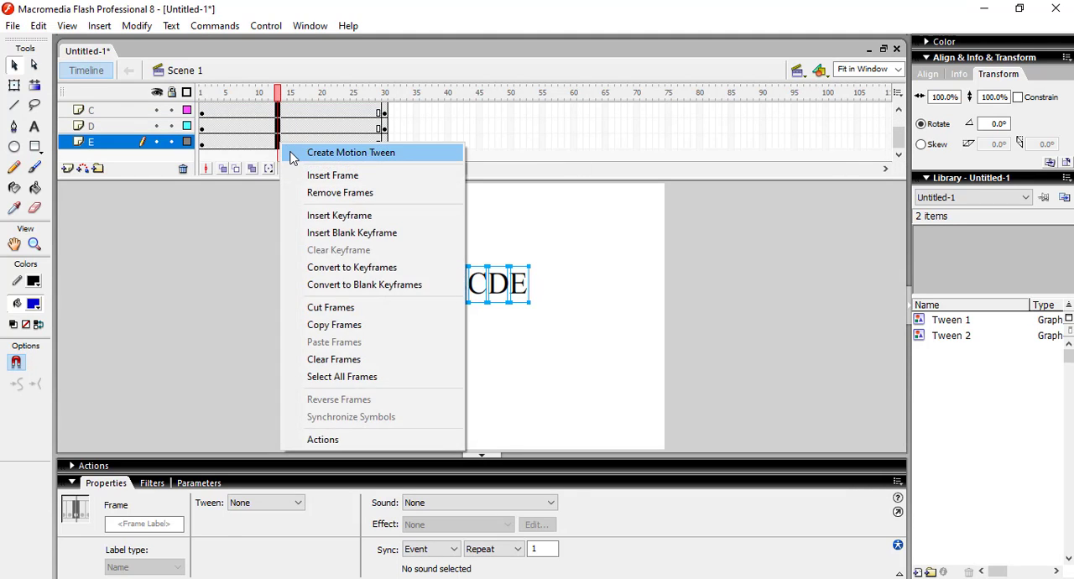
click(289, 151)
Step: Test the movie to watch the letters scatter, and close the preview
key(ctrl+Return)
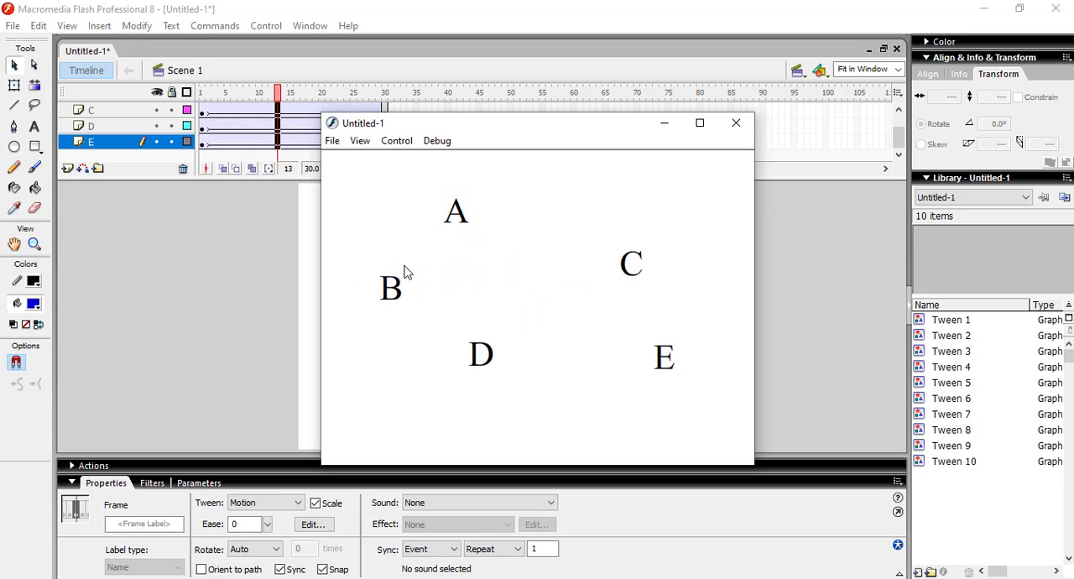
click(726, 132)
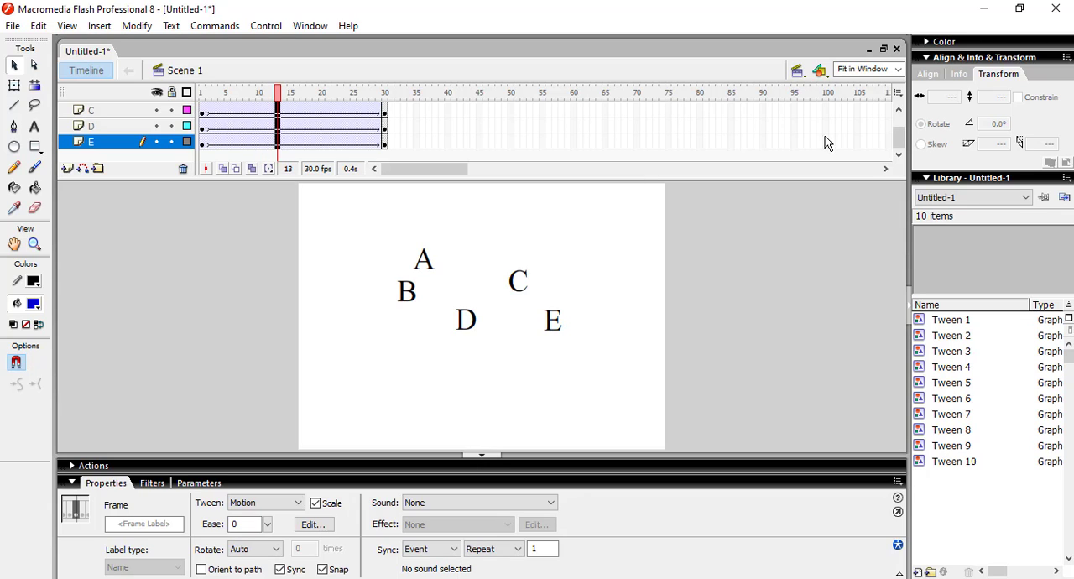
click(524, 127)
Step: Shift the tweens of layers B through E together so they run from frame 10 to frame 39
click(205, 129)
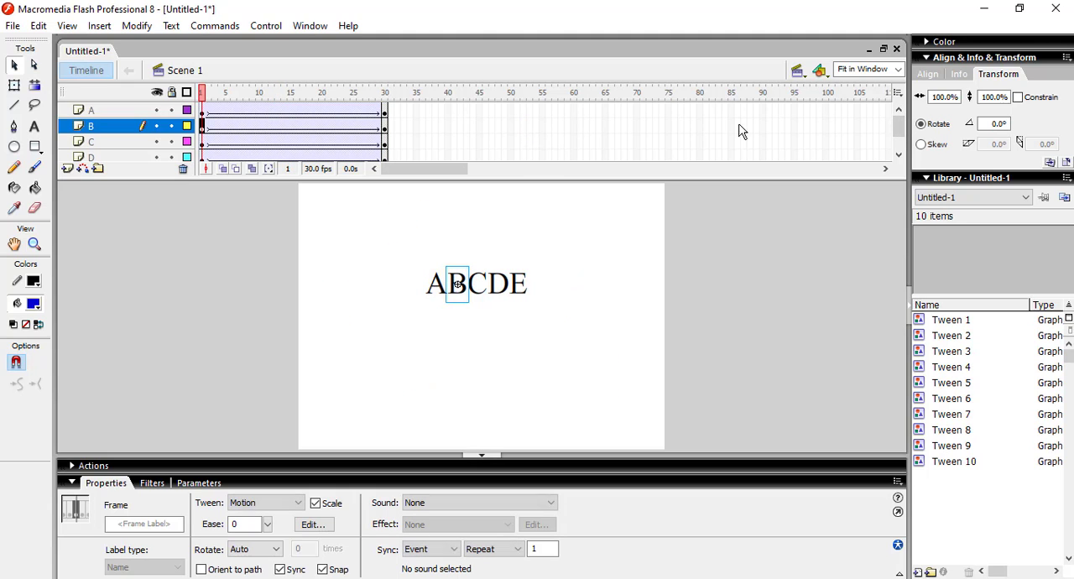
drag(899, 130, 899, 142)
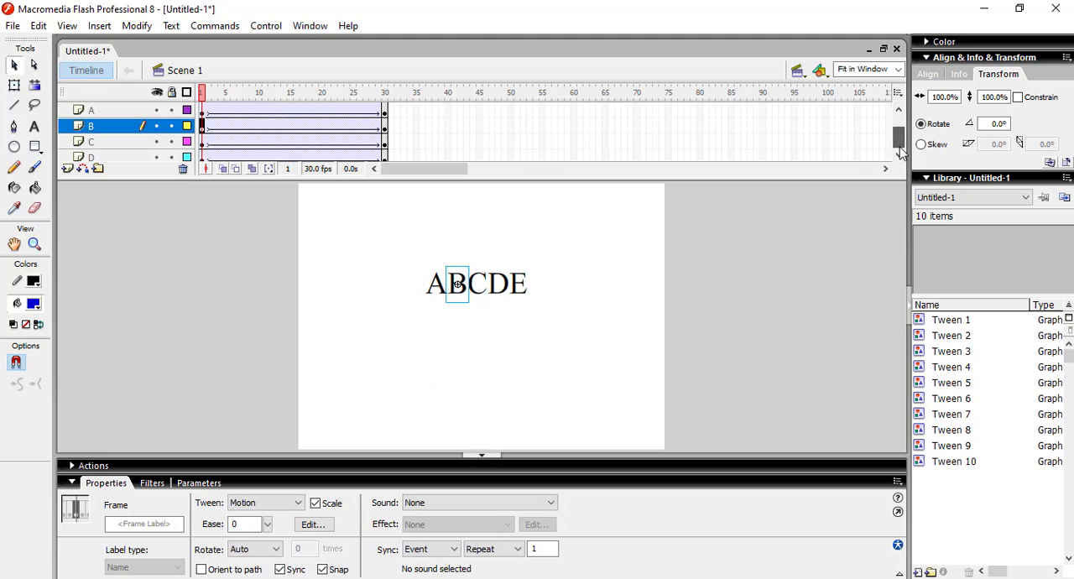
shift+click(385, 140)
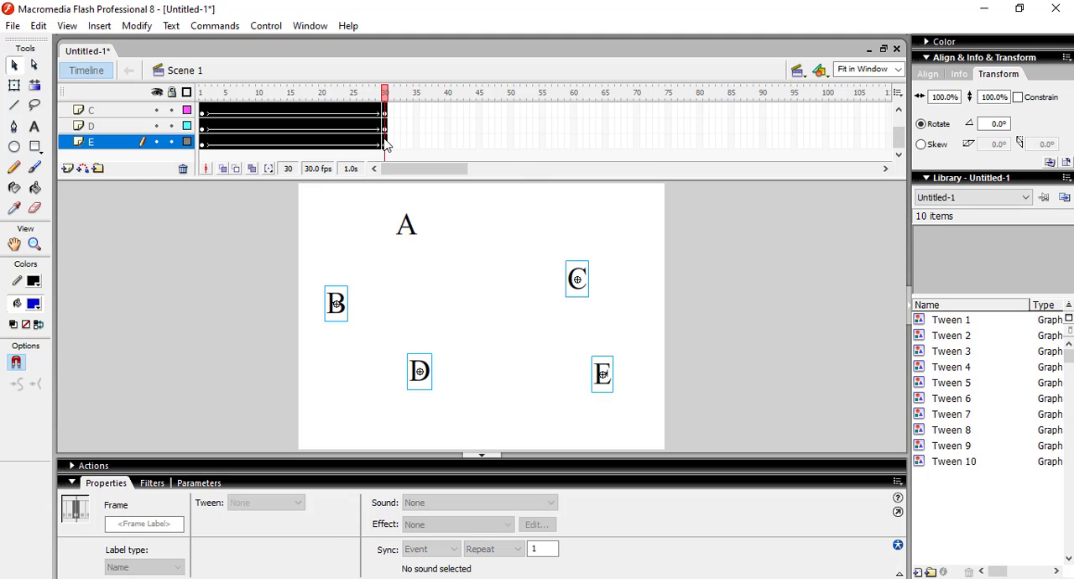
drag(385, 141, 443, 144)
click(573, 127)
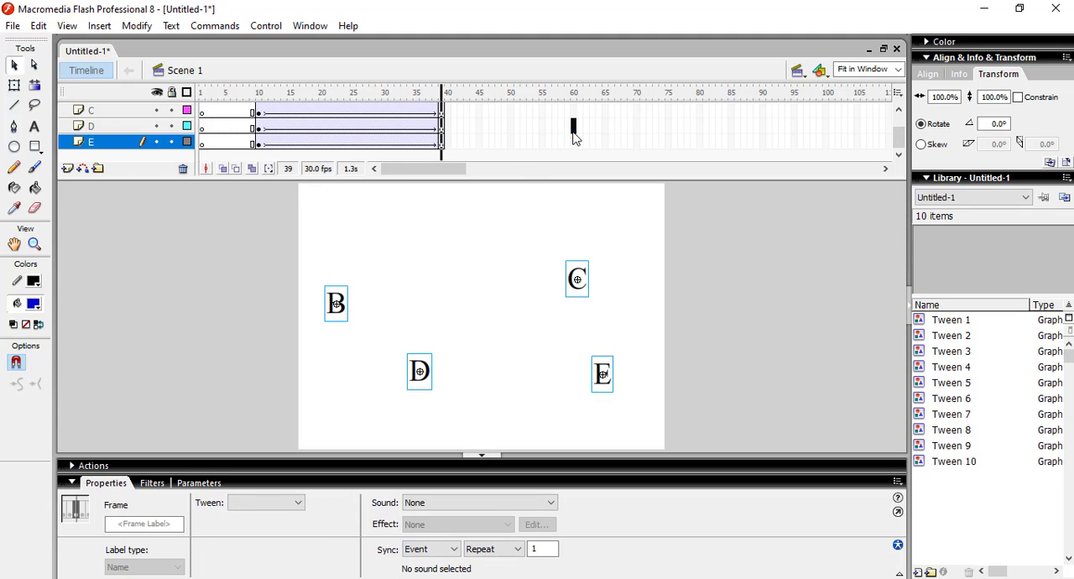
Step: Shift the tweens of layers C, D and E together so they run from frame 20 to frame 49
click(257, 143)
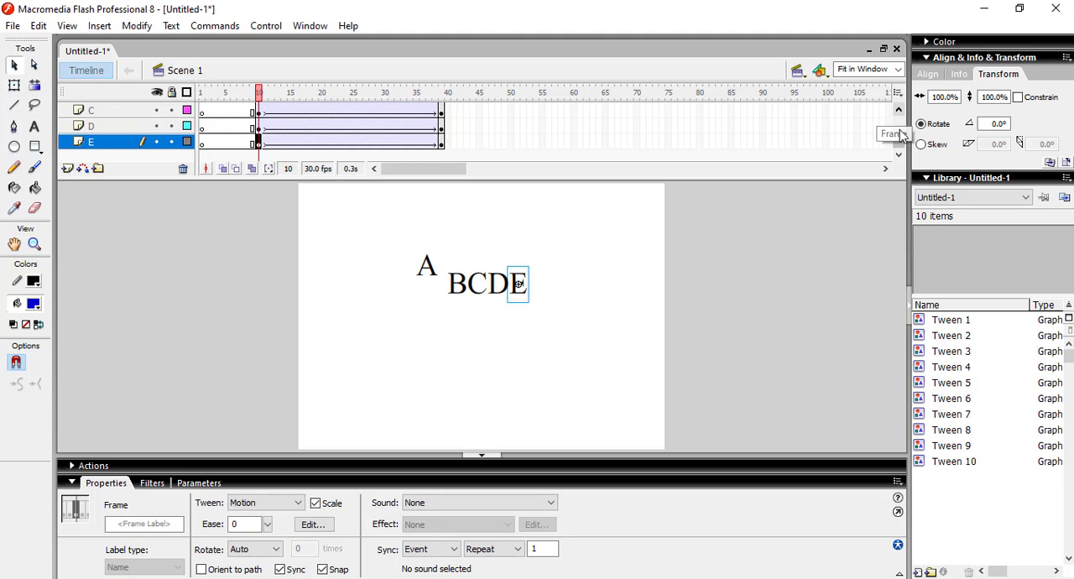
drag(902, 134, 899, 126)
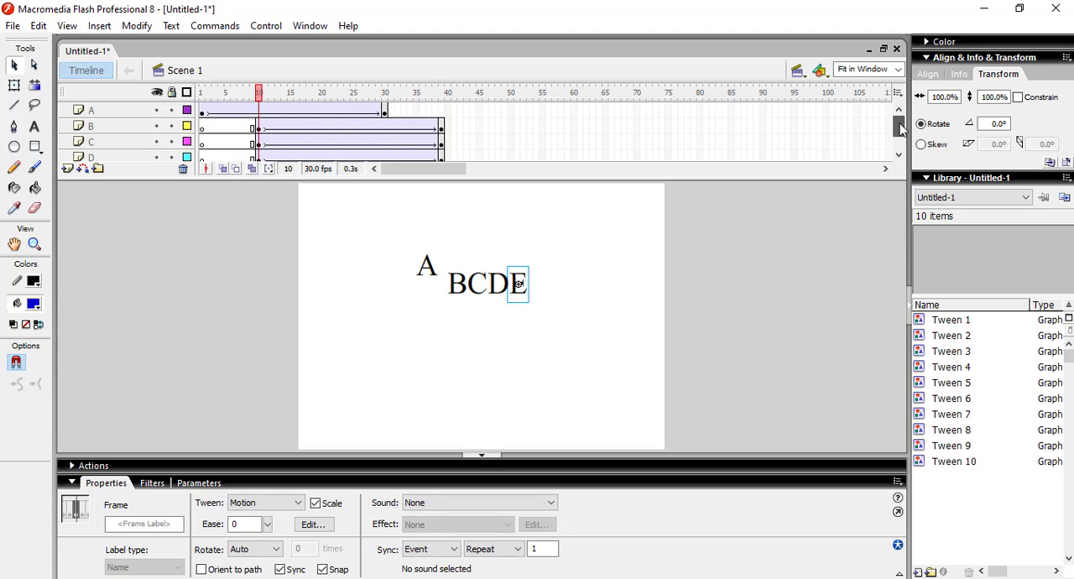
shift+click(442, 145)
drag(442, 144, 506, 152)
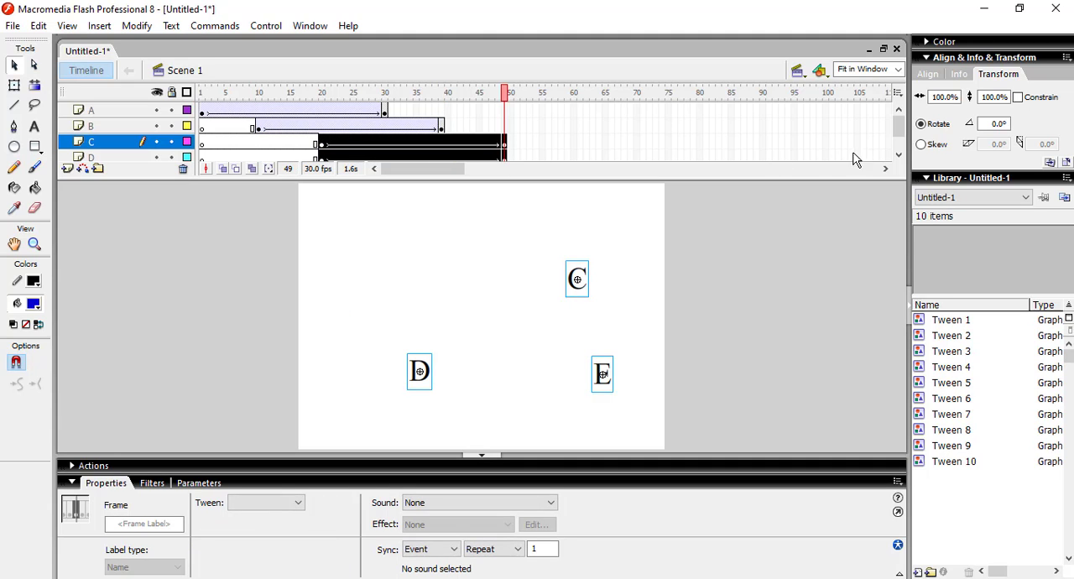
click(898, 156)
click(568, 127)
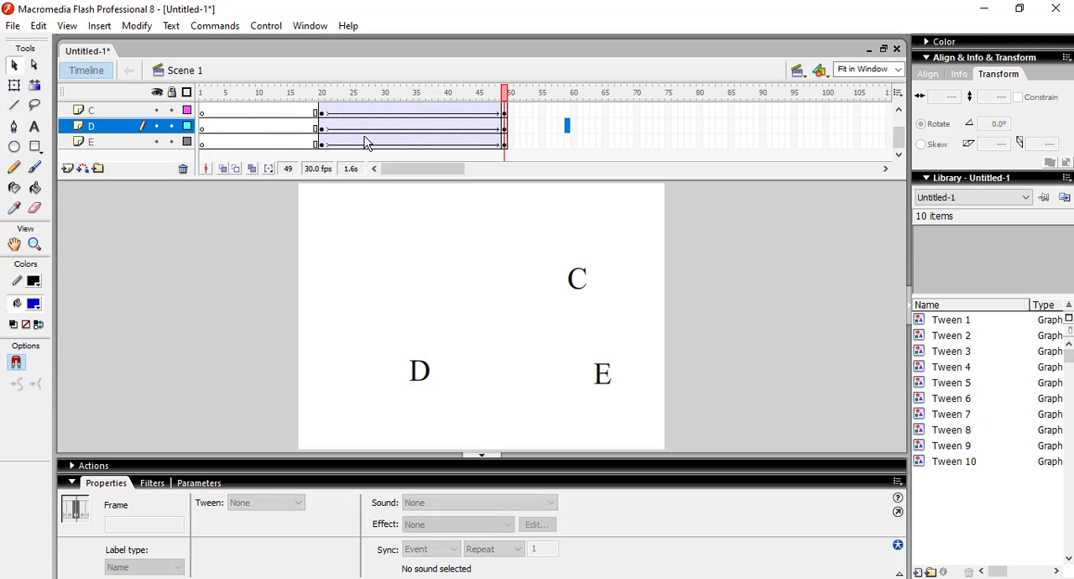
Step: Shift the tweens of layers D and E together so they run from frame 30 to frame 59
click(321, 128)
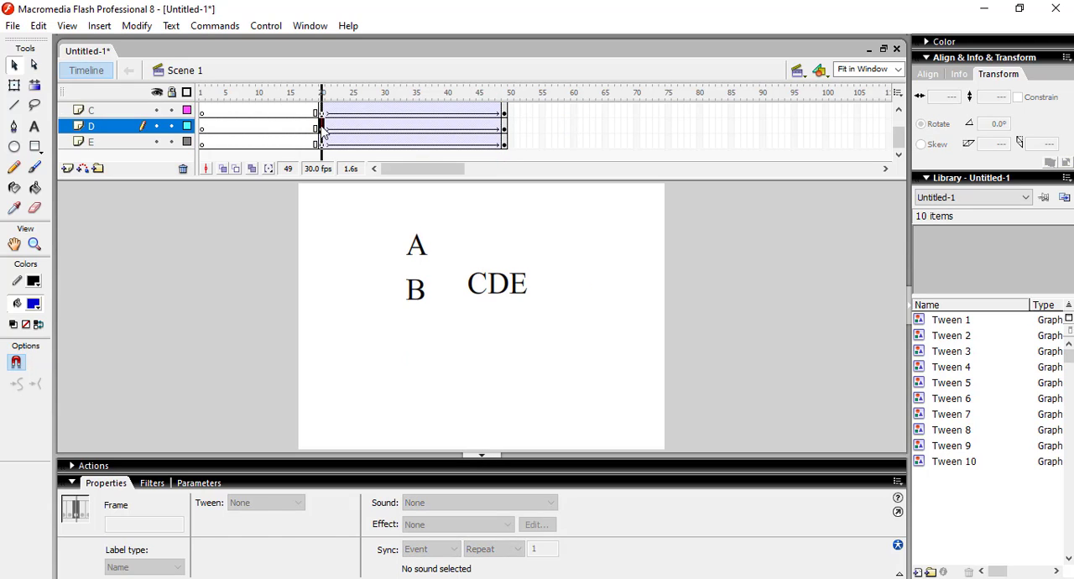
shift+click(506, 145)
drag(506, 148, 569, 148)
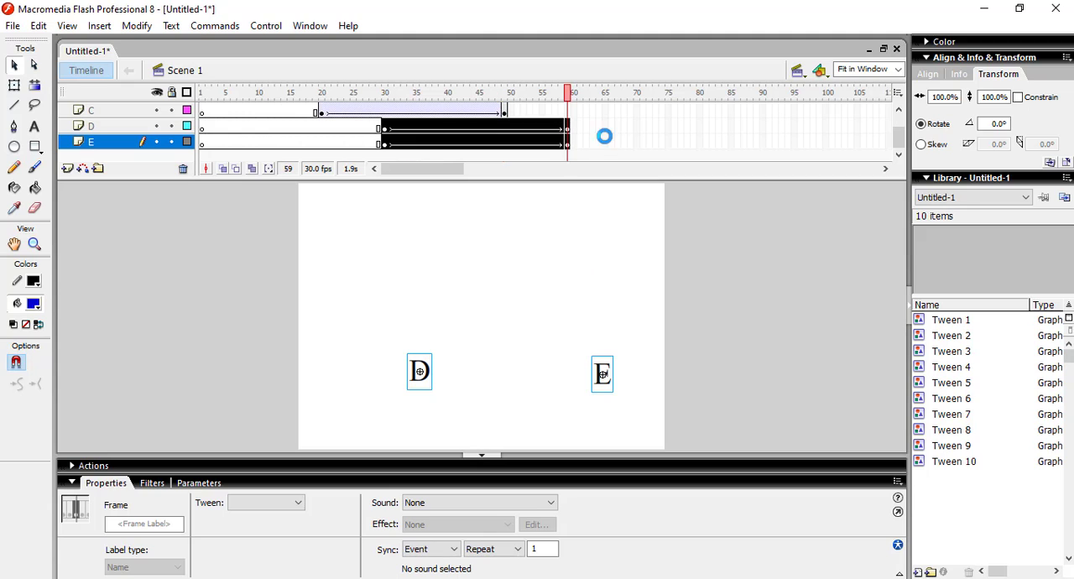
Step: Shift the tween of layer E alone so it runs from frame 40 to frame 69
click(386, 145)
shift+click(568, 146)
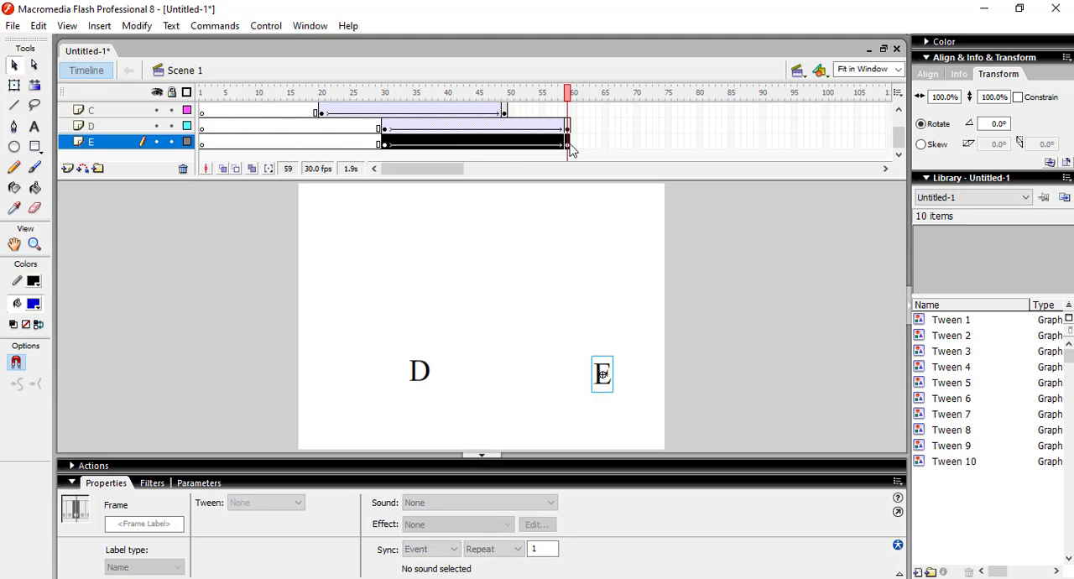
drag(568, 146, 634, 149)
drag(903, 147, 903, 137)
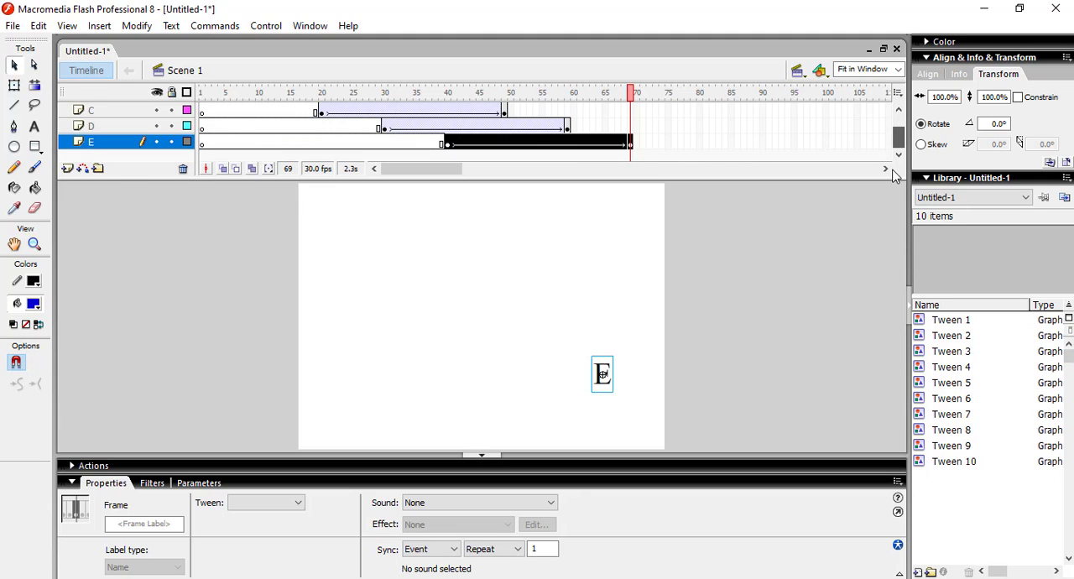
Step: Test the movie to preview the staggered letter animation, and close the preview window
click(574, 292)
key(ctrl+Return)
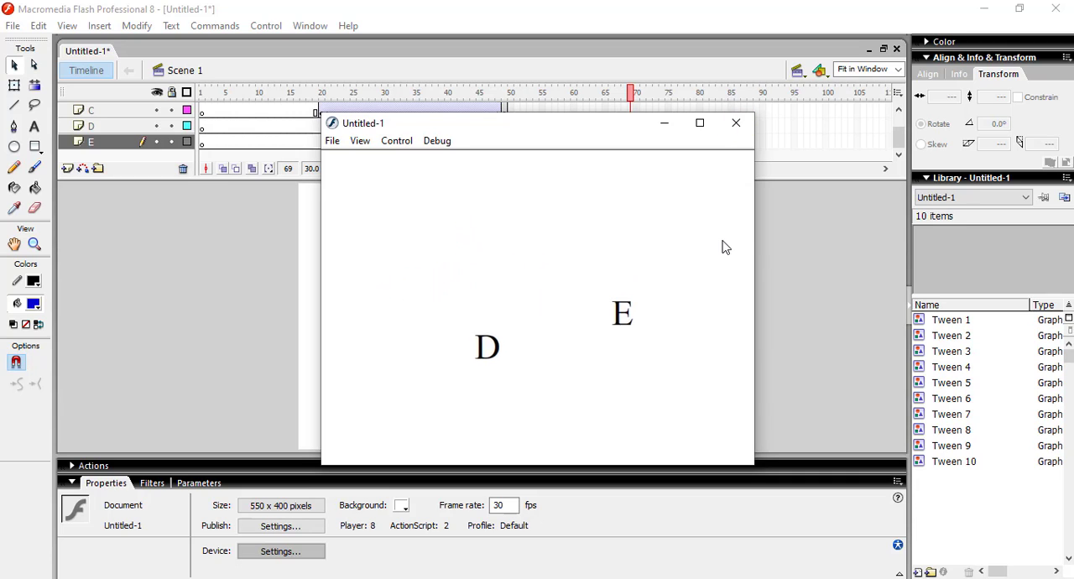
click(746, 132)
Step: Undo the staggered tween shifts until the tweens of layers C, D and E again start at frame 10
key(ctrl+z)
key(ctrl+z)
key(ctrl+z)
key(ctrl+z)
key(ctrl+z)
key(ctrl+z)
key(ctrl+z)
key(ctrl+z)
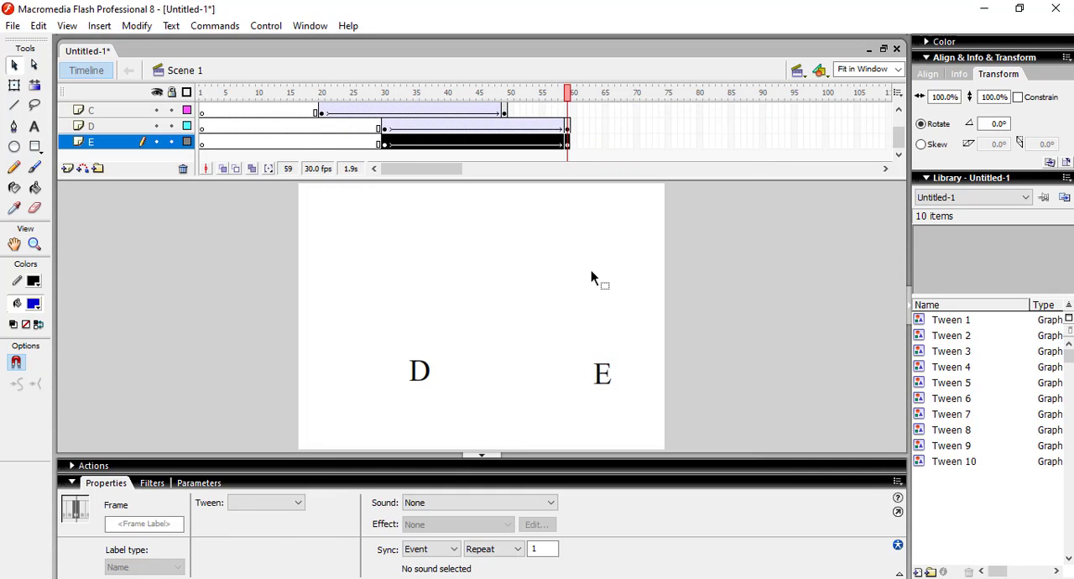
key(ctrl+z)
key(ctrl+z)
key(ctrl+z)
key(ctrl+z)
key(ctrl+z)
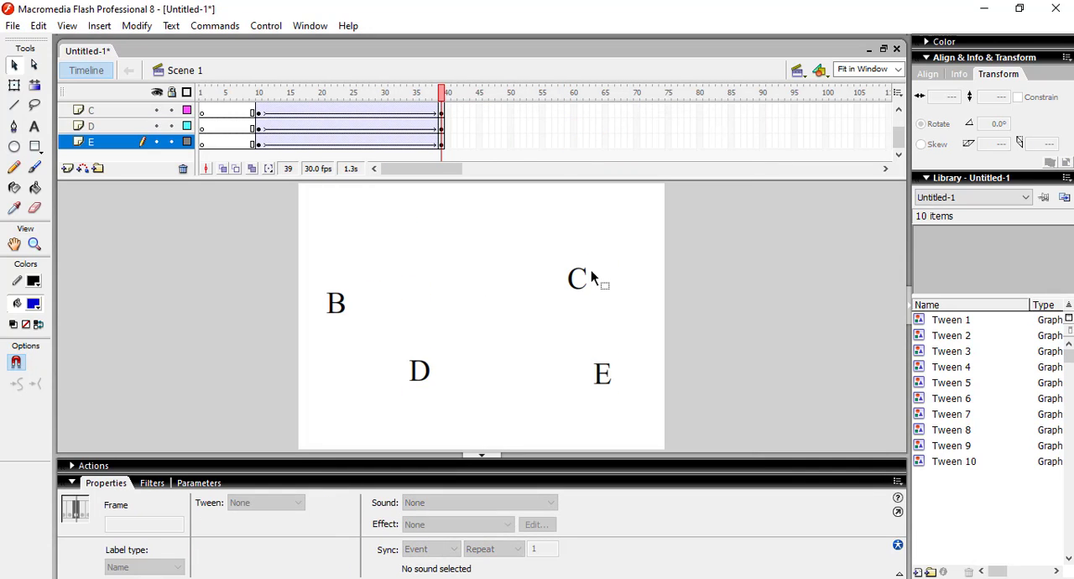
Step: Undo the remaining tween shift, the motion tweens and the scattering of the letters at frame 30
key(ctrl+z)
key(ctrl+z)
key(ctrl+z)
key(ctrl+z)
key(ctrl+z)
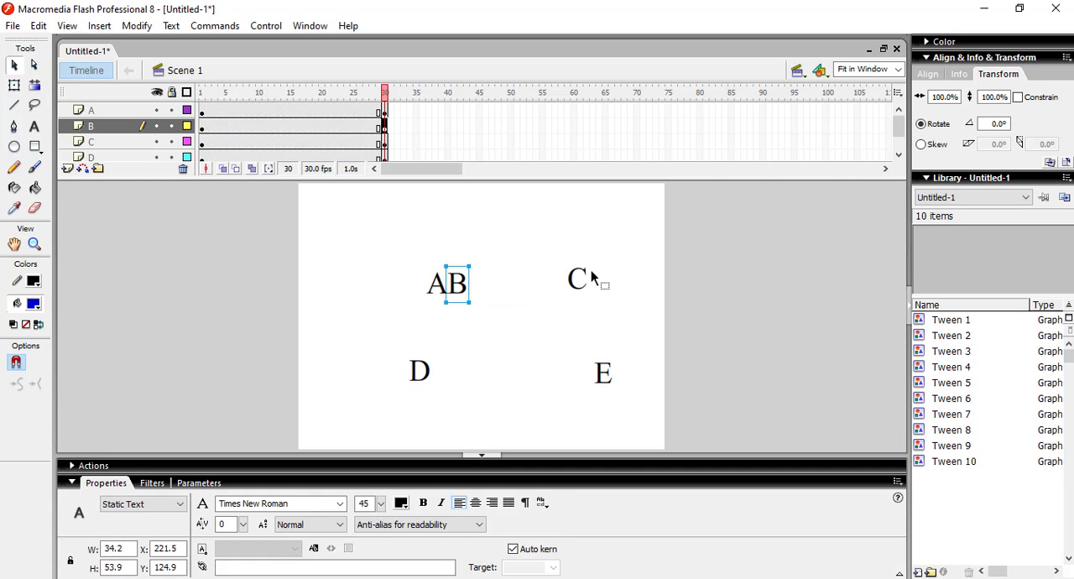
key(ctrl+z)
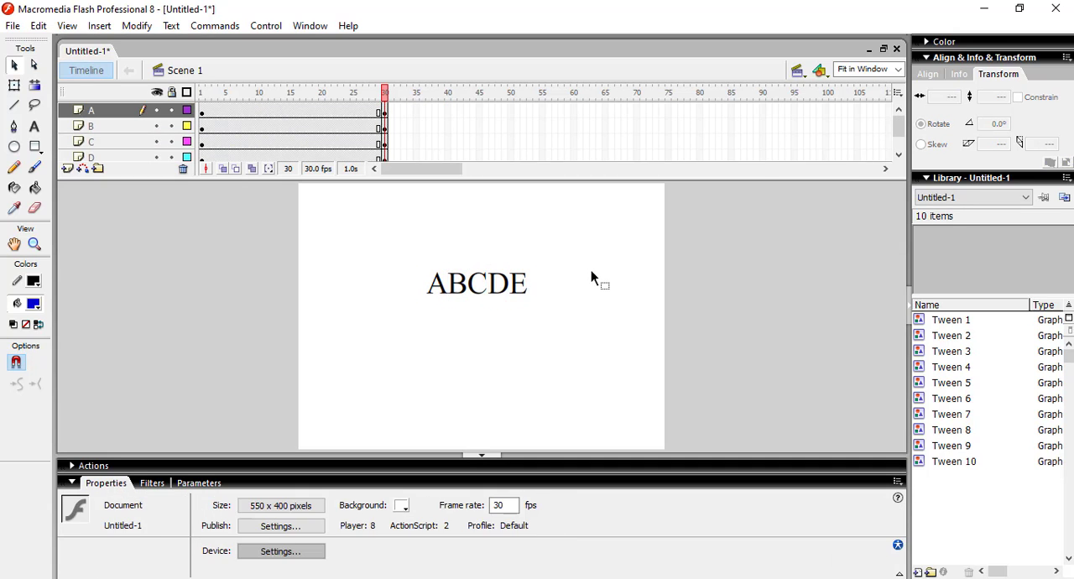
Step: Undo the keyframes at frame 30 on all letter layers, leaving only the ABCDE keyframes in frame 1
key(ctrl+z)
key(ctrl+z)
key(ctrl+z)
key(ctrl+z)
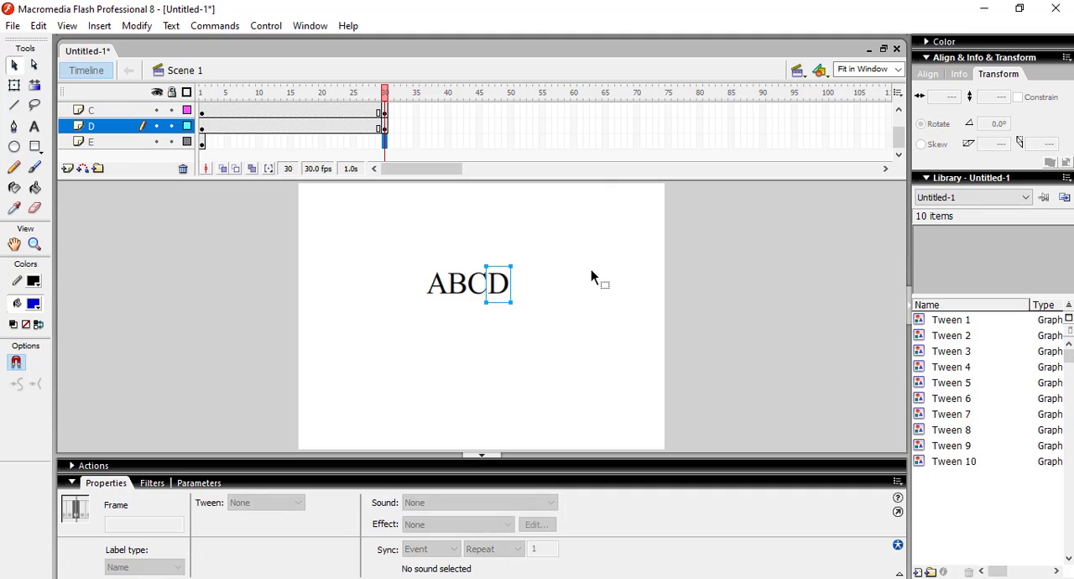
key(ctrl+z)
key(ctrl+z)
key(ctrl+z)
key(ctrl+z)
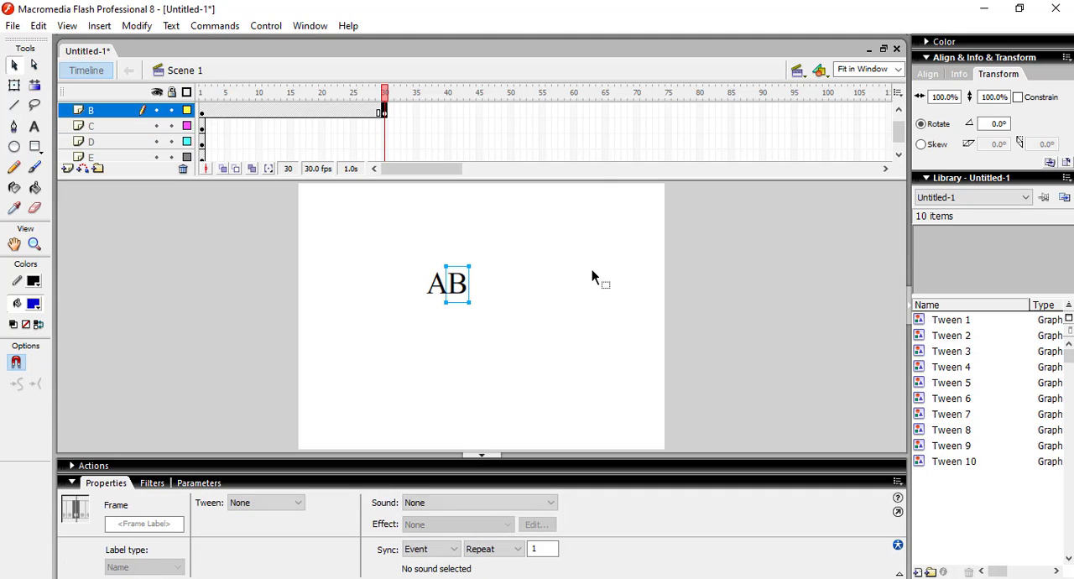
key(ctrl+z)
key(ctrl+z)
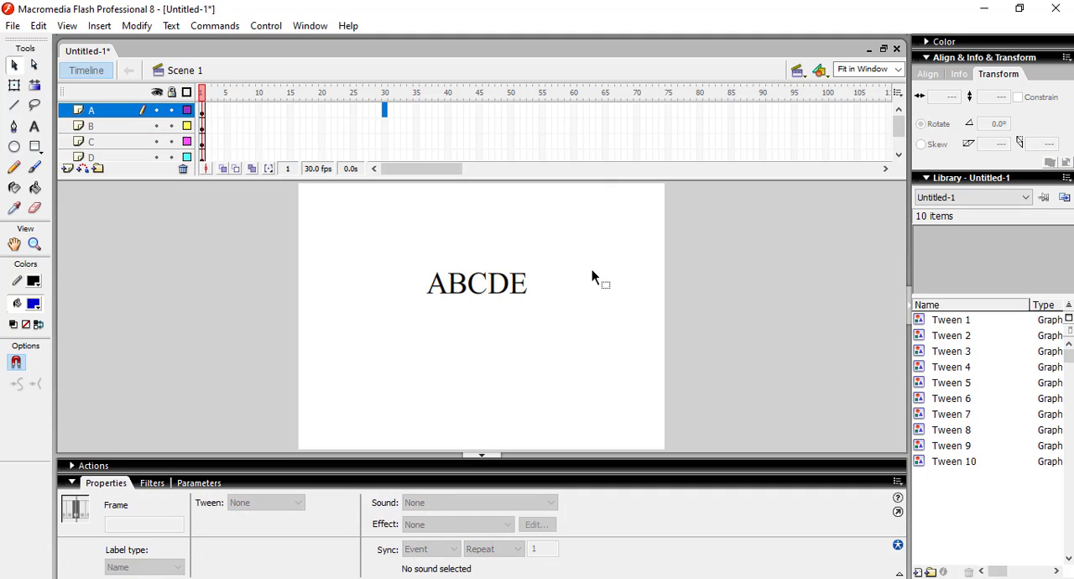
click(618, 252)
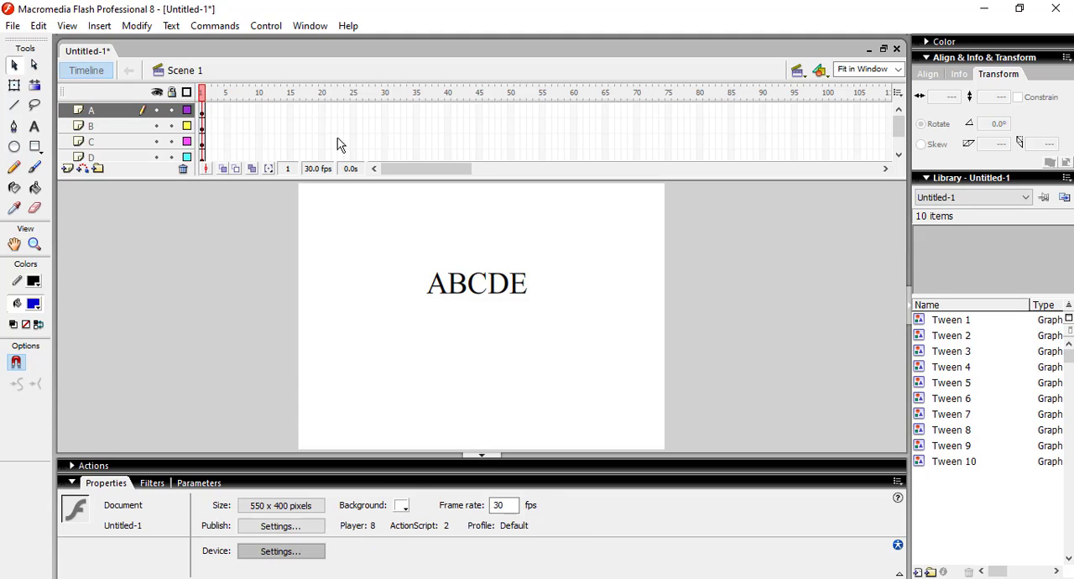
Step: Insert keyframes at frame 2 on layers A through E
click(210, 111)
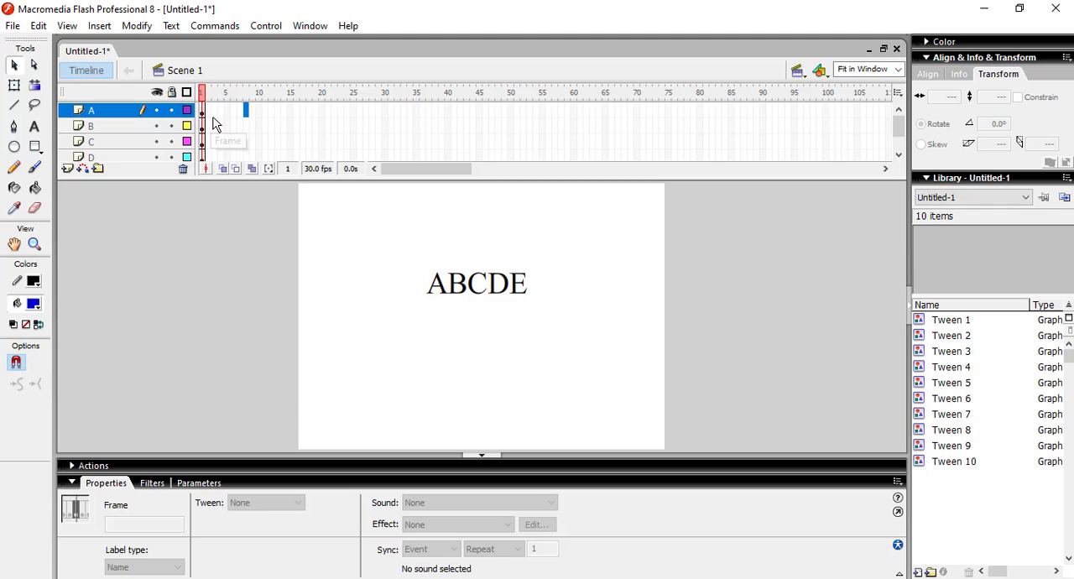
drag(206, 113, 210, 150)
right_click(210, 148)
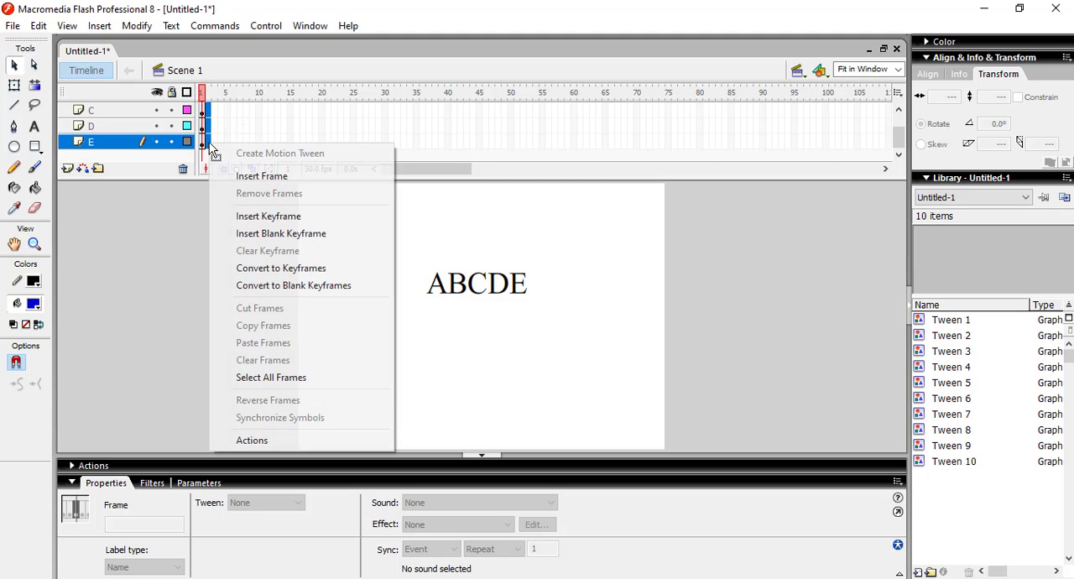
click(278, 217)
click(303, 141)
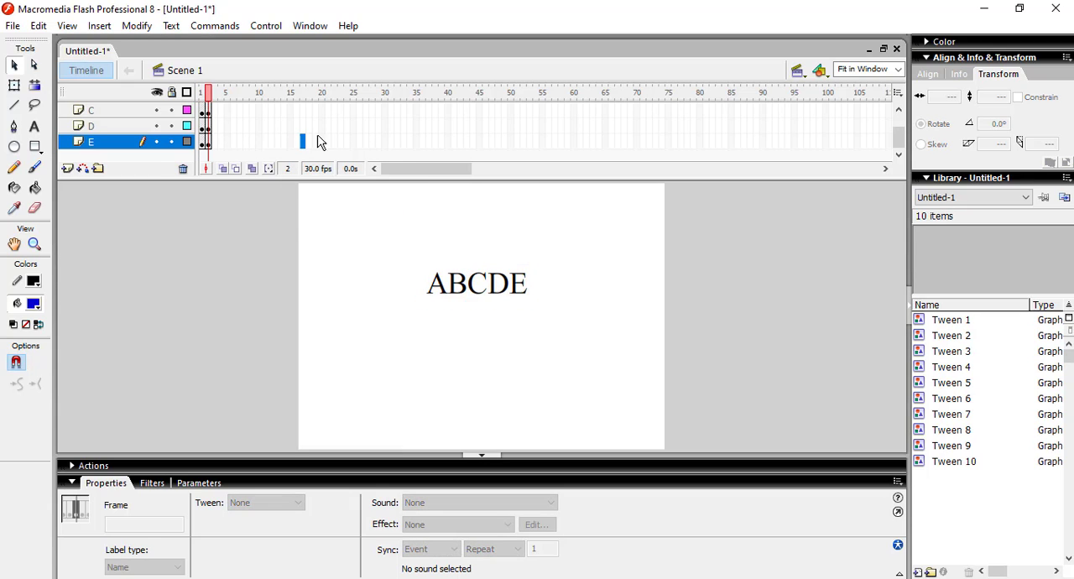
Step: Insert keyframes at frame 31 on layers A through E
click(391, 108)
click(391, 143)
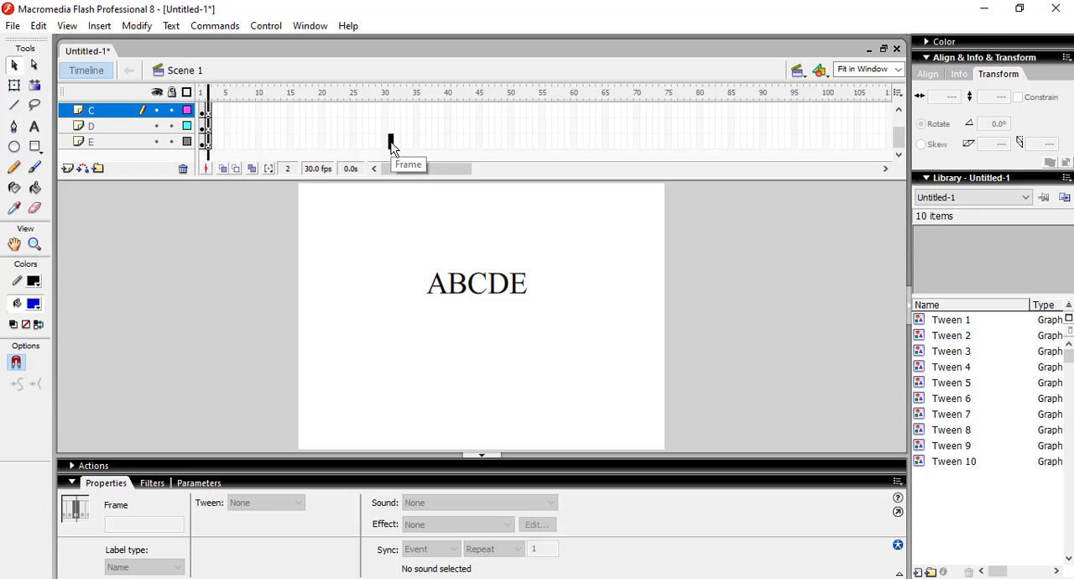
drag(391, 108, 391, 108)
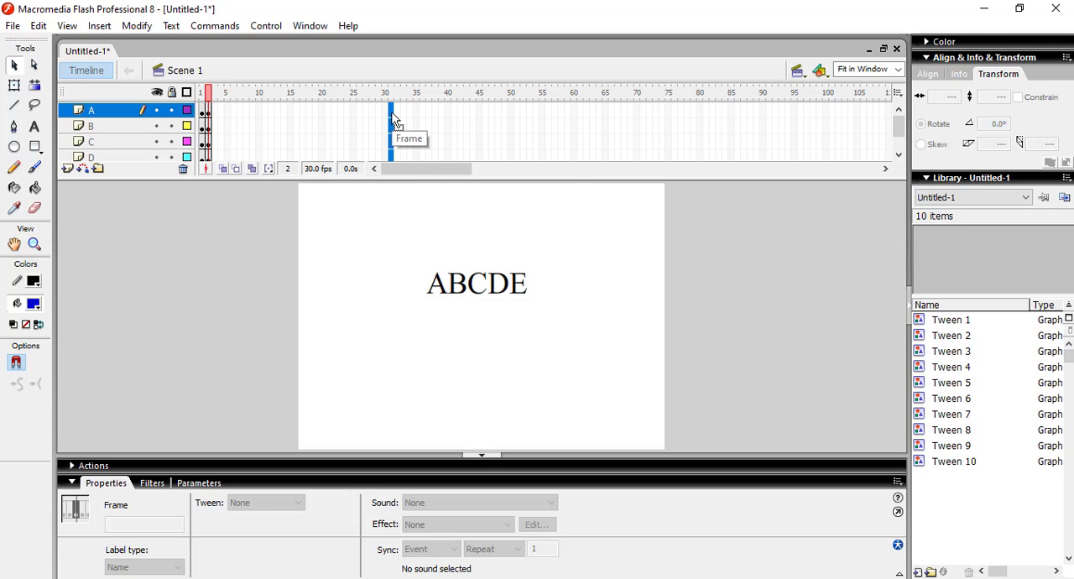
right_click(393, 116)
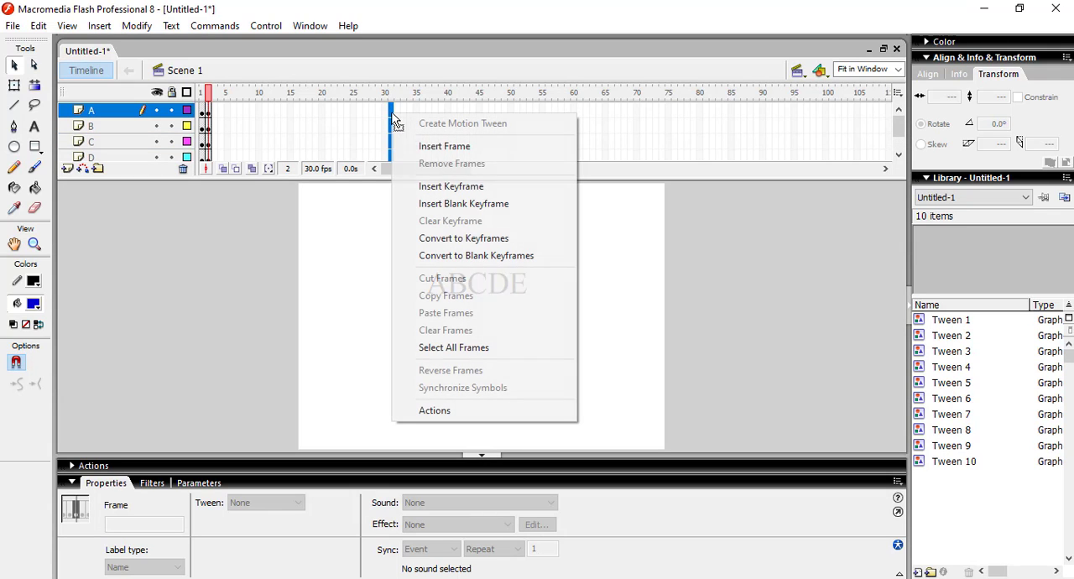
click(447, 187)
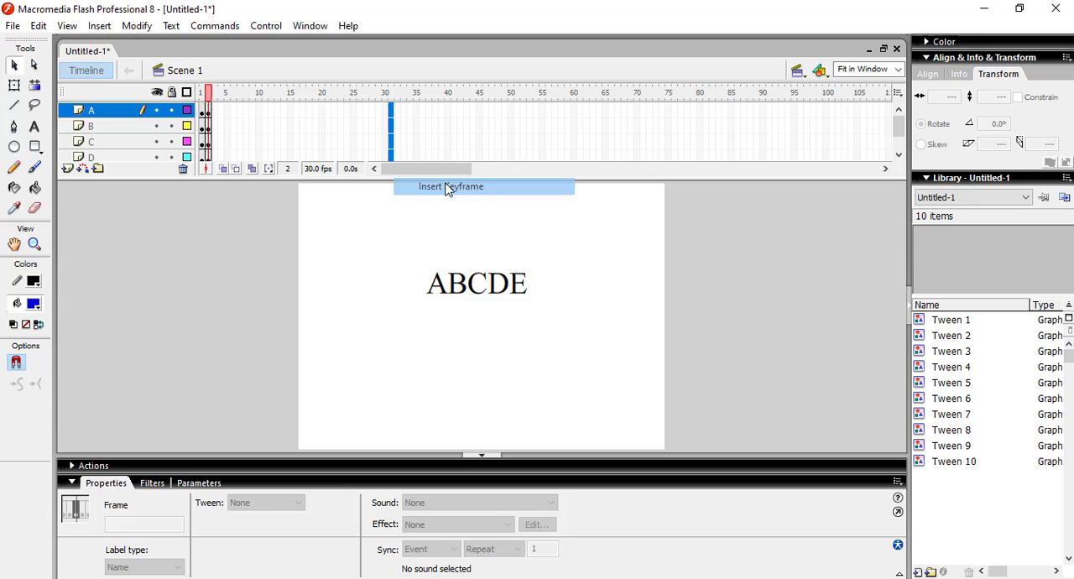
Step: At frame 31, scatter the letters: A about (284, 303), B (84, 26), C (56, 280), D (422, 280), E (449, 43)
click(597, 279)
drag(518, 277, 610, 222)
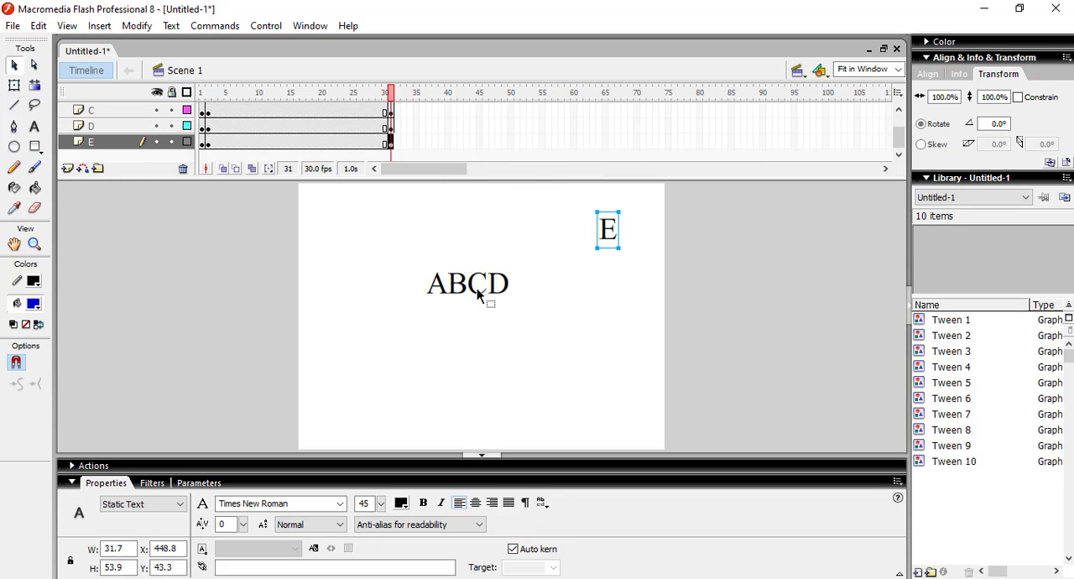
drag(508, 285, 603, 388)
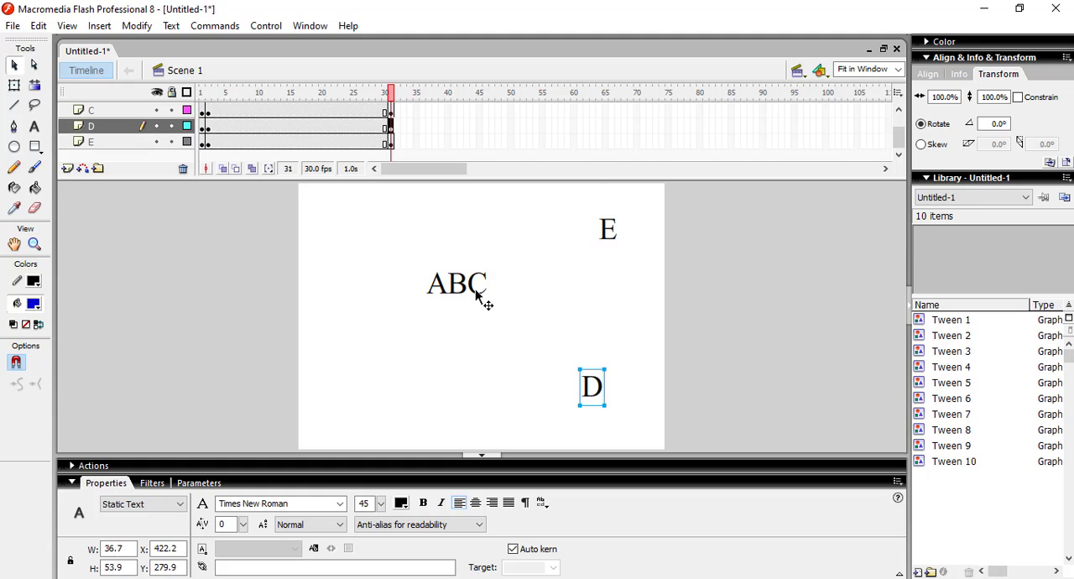
drag(479, 299, 329, 400)
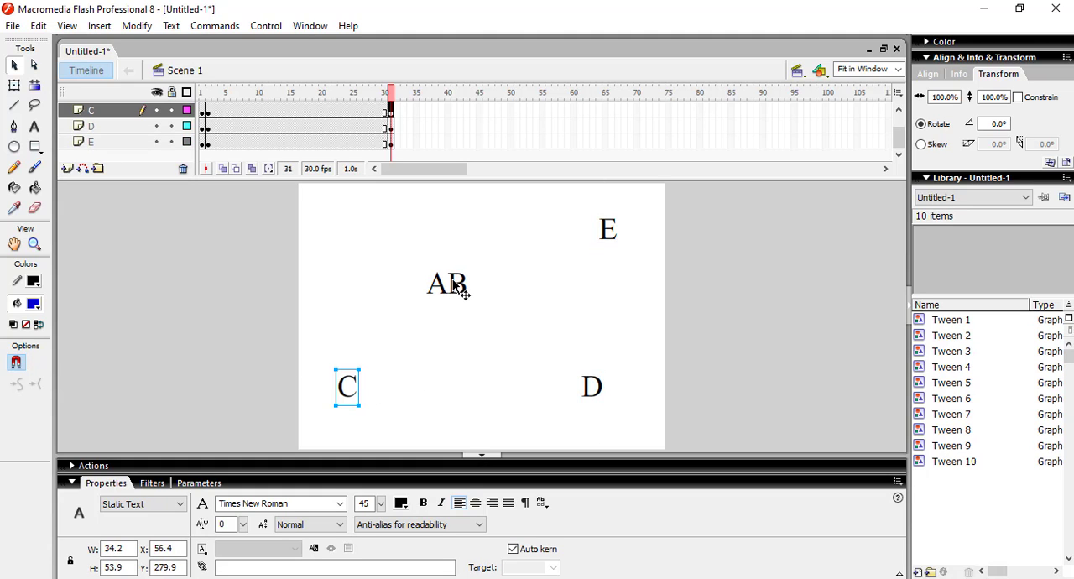
drag(453, 285, 361, 220)
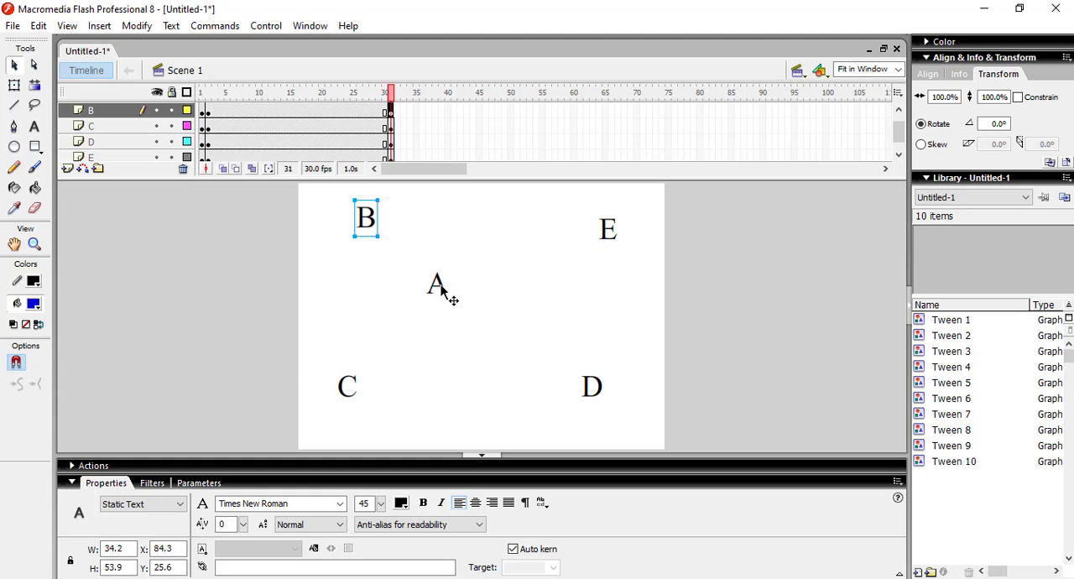
drag(442, 287, 503, 409)
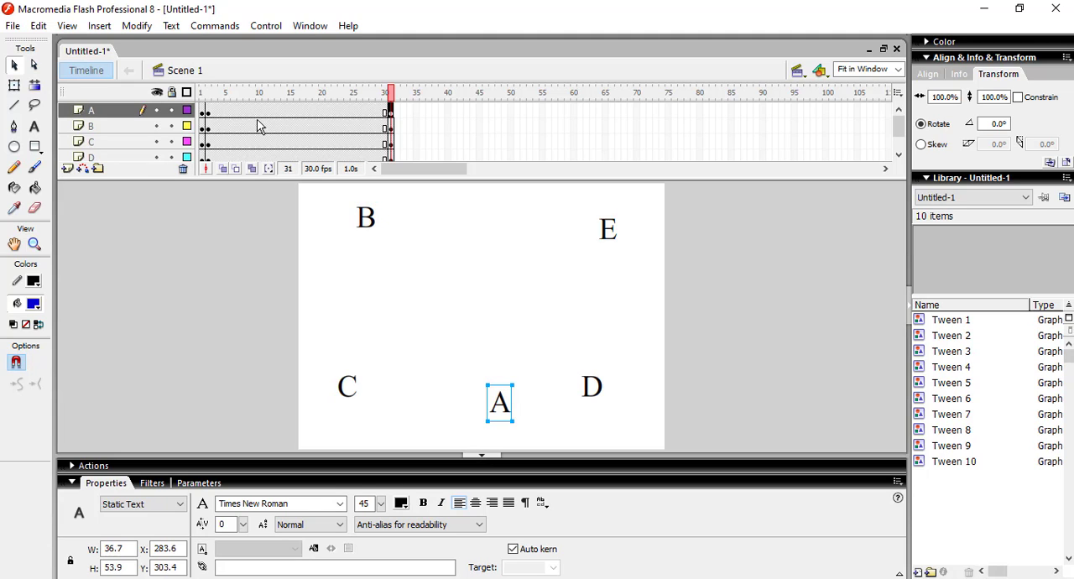
Step: Create motion tweens between frames 2 and 31 on layers A through E
drag(294, 117, 292, 139)
right_click(292, 139)
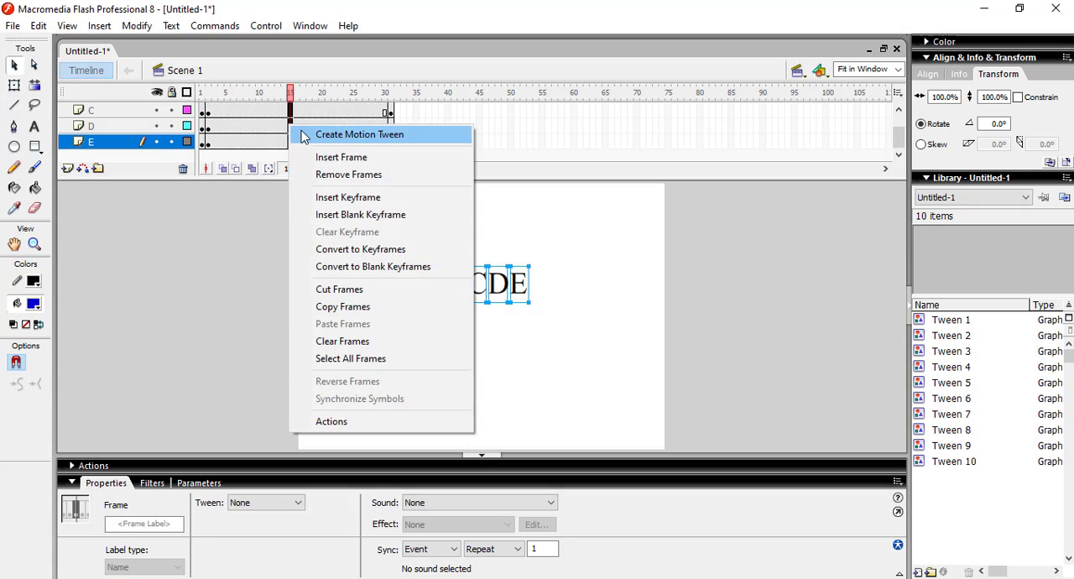
click(318, 134)
click(519, 241)
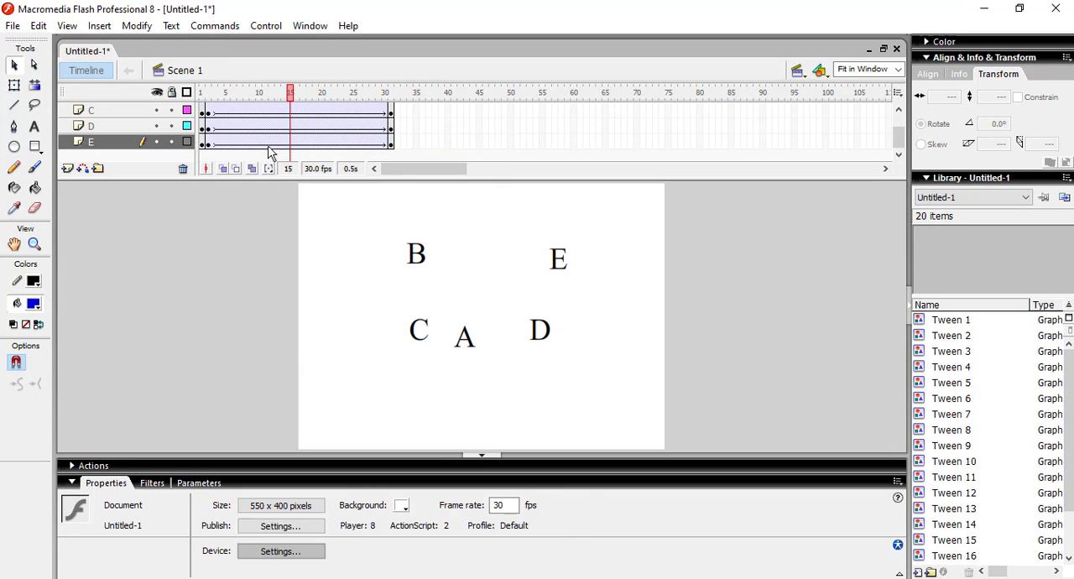
Step: Shift the tweens of layers B through E to frames 12–41, and those of layers C through E on to frames 21–50
drag(211, 147, 458, 141)
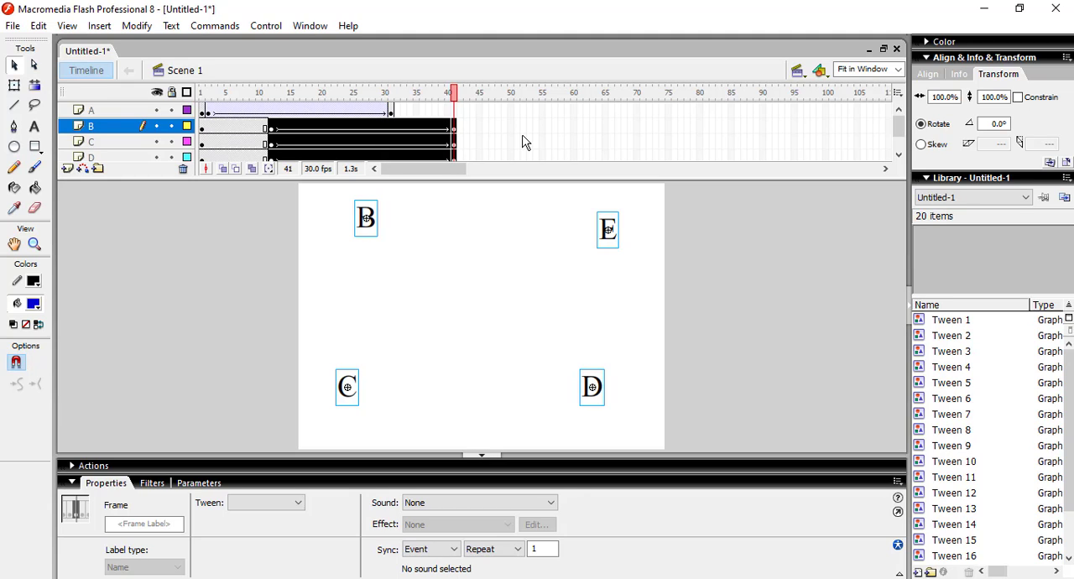
click(291, 146)
drag(271, 147, 510, 138)
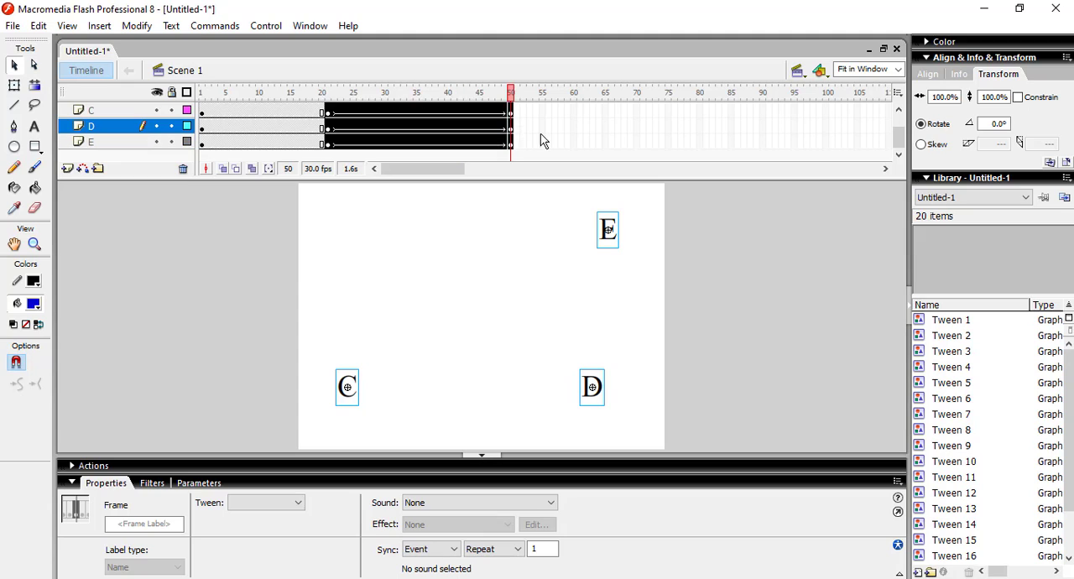
click(561, 141)
Step: Shift the tweens of layers D and E to frames 31–60, and that of layer E alone to frames 42–71
drag(331, 149, 574, 160)
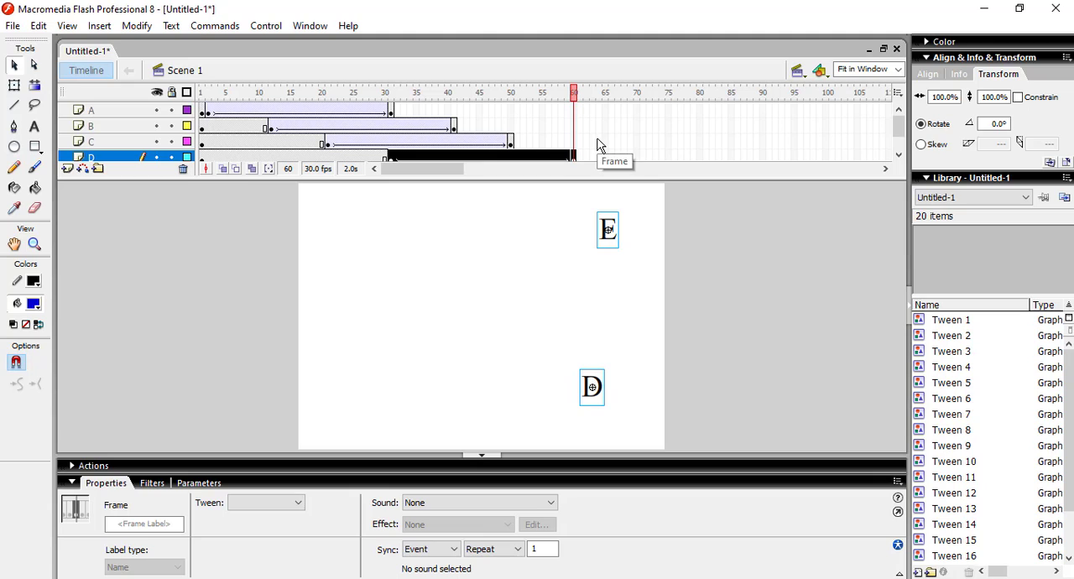
click(898, 155)
click(699, 128)
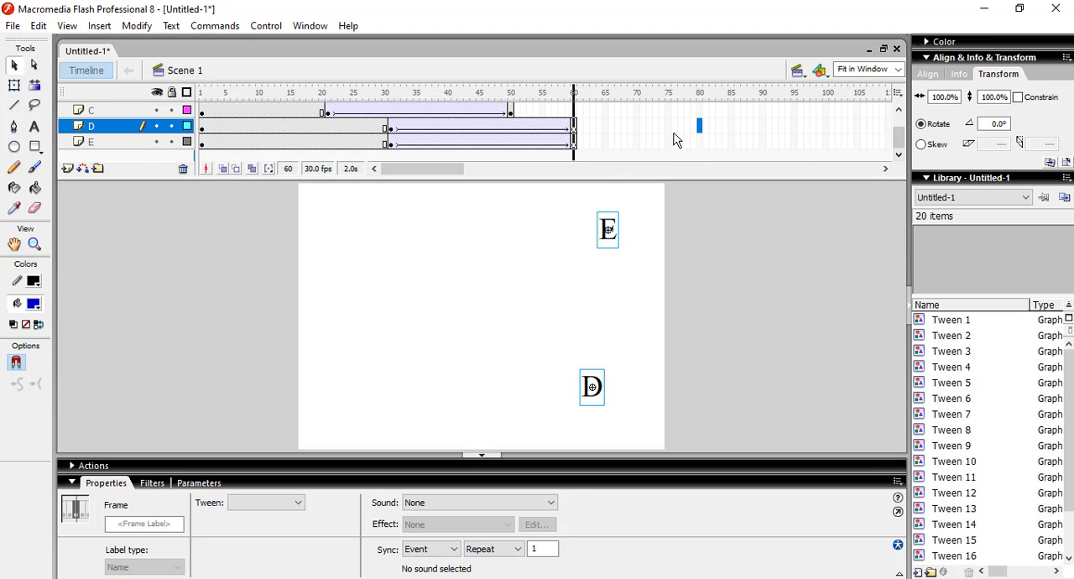
drag(392, 148, 652, 89)
click(688, 129)
Step: Insert keyframes at frame 72 on layers A through E, and test the movie
right_click(648, 114)
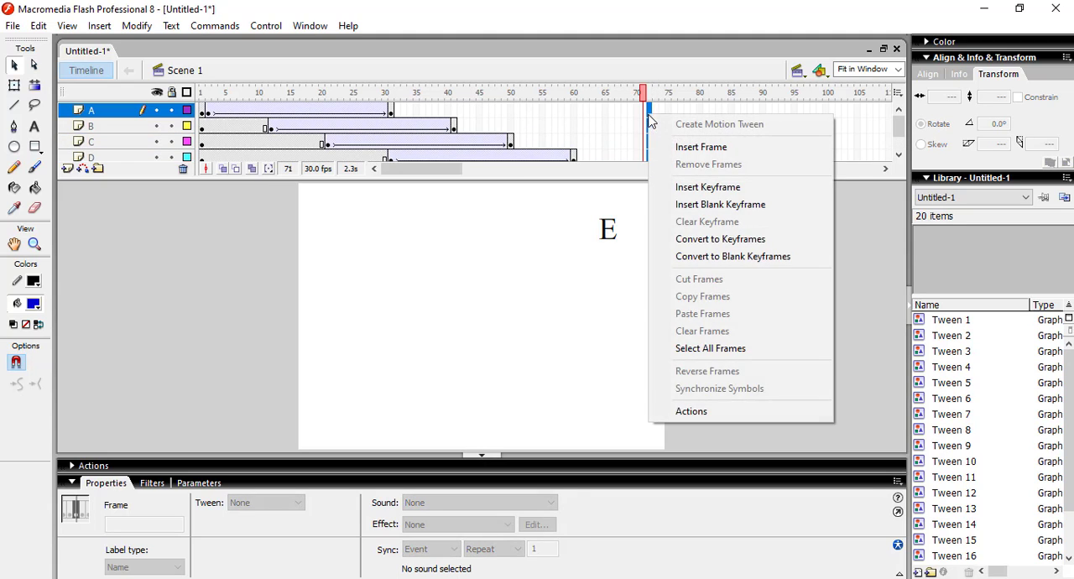
click(685, 187)
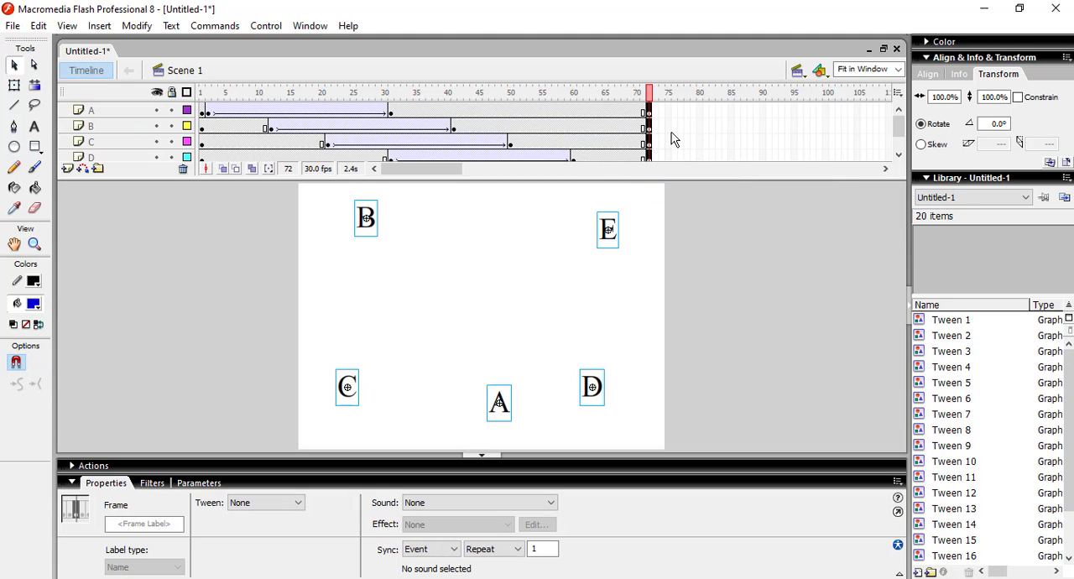
click(670, 130)
key(ctrl+Return)
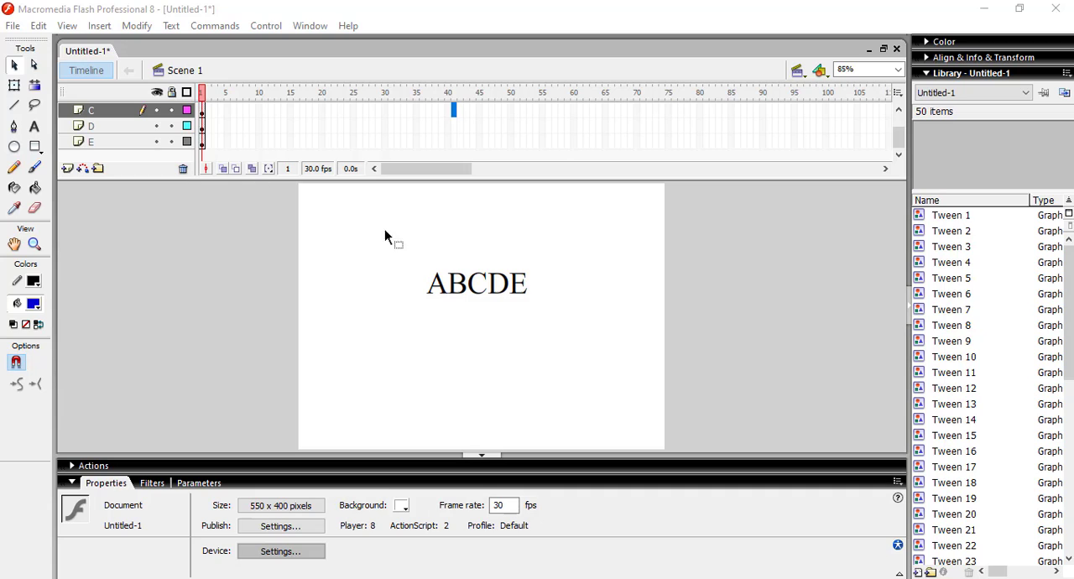
Step: Insert keyframes at frame 2 on layers A through E
drag(898, 141, 898, 127)
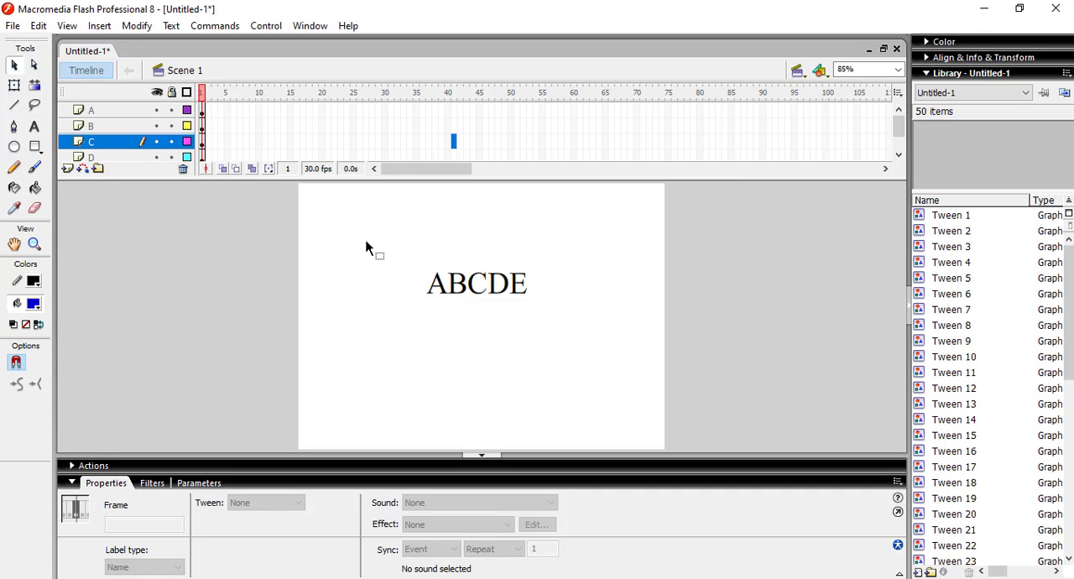
click(295, 125)
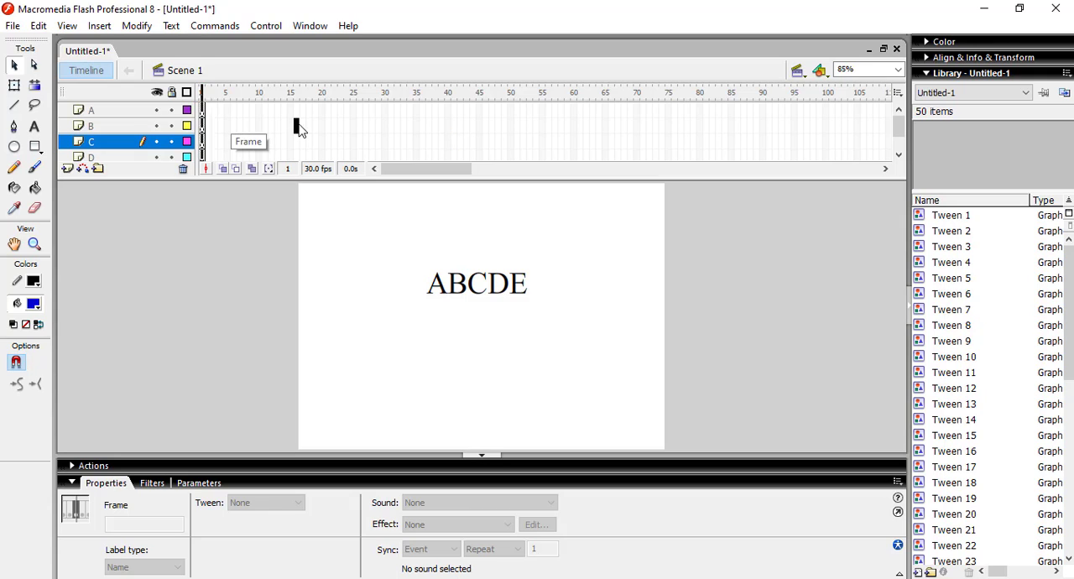
click(211, 111)
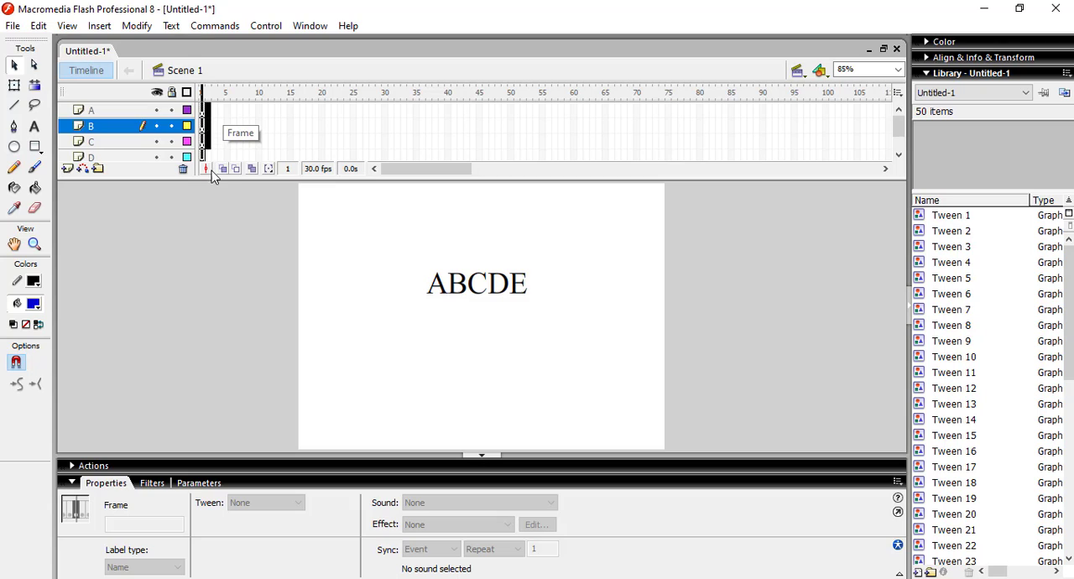
scroll(212, 170, down, 2)
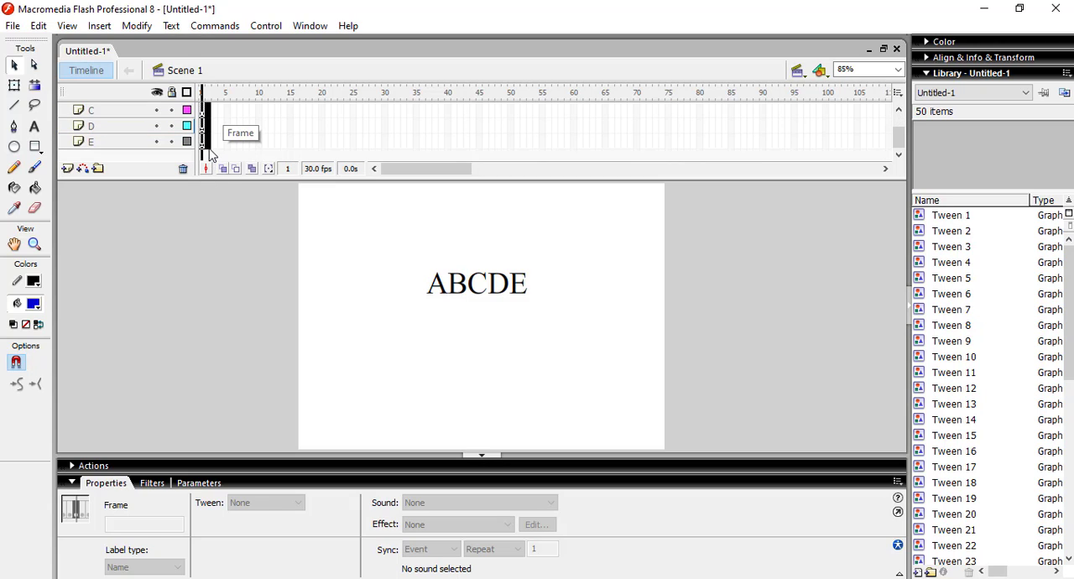
drag(209, 149, 211, 148)
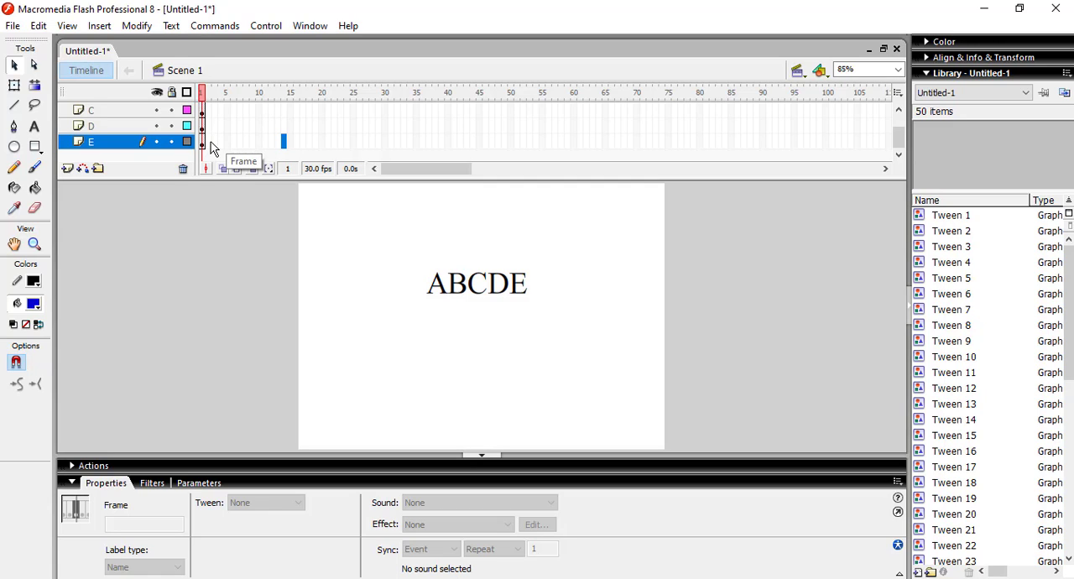
drag(209, 149, 209, 102)
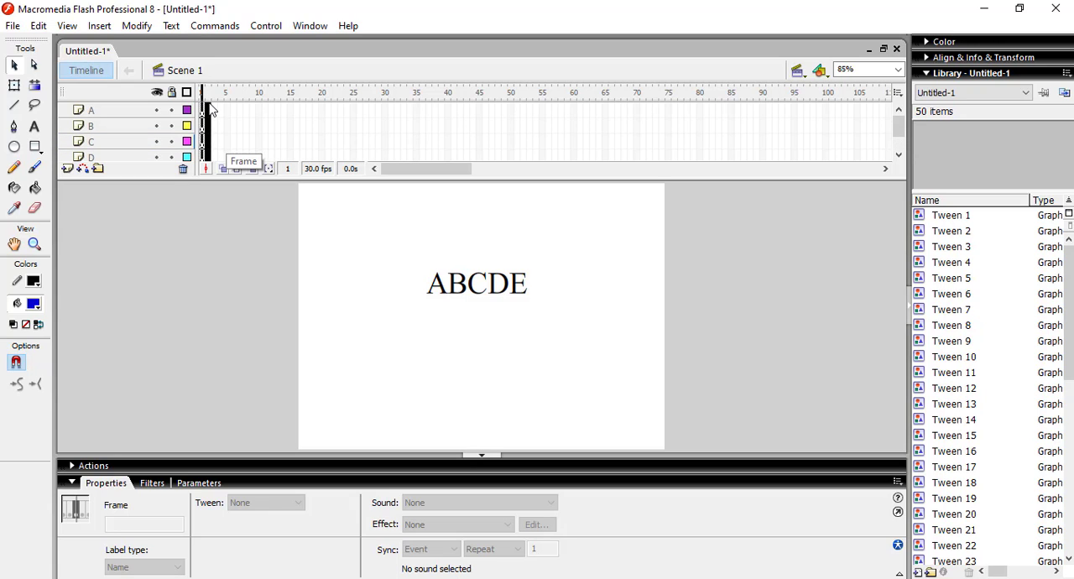
drag(211, 115, 218, 118)
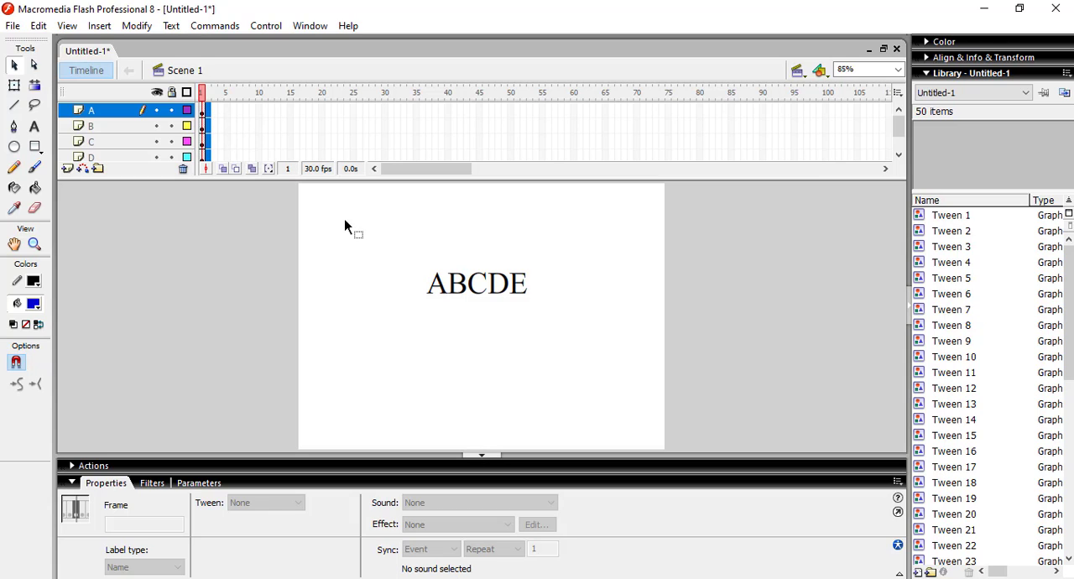
right_click(211, 120)
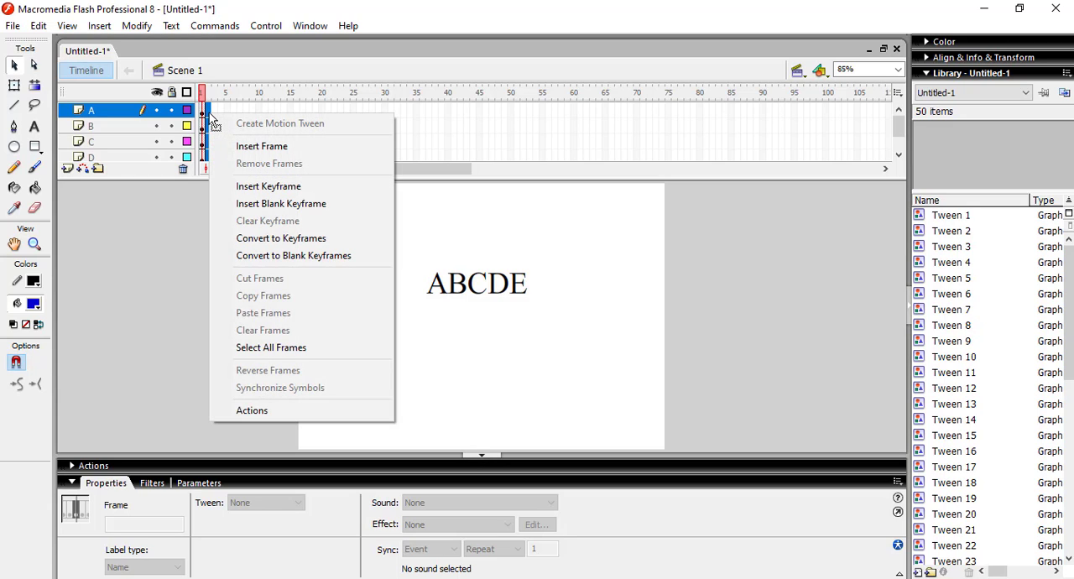
click(260, 188)
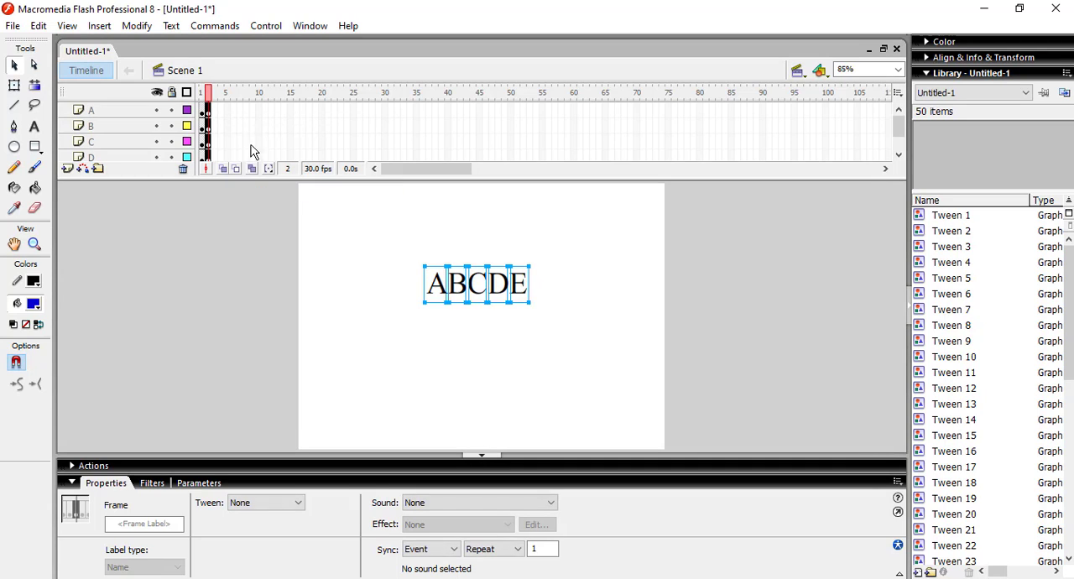
click(252, 126)
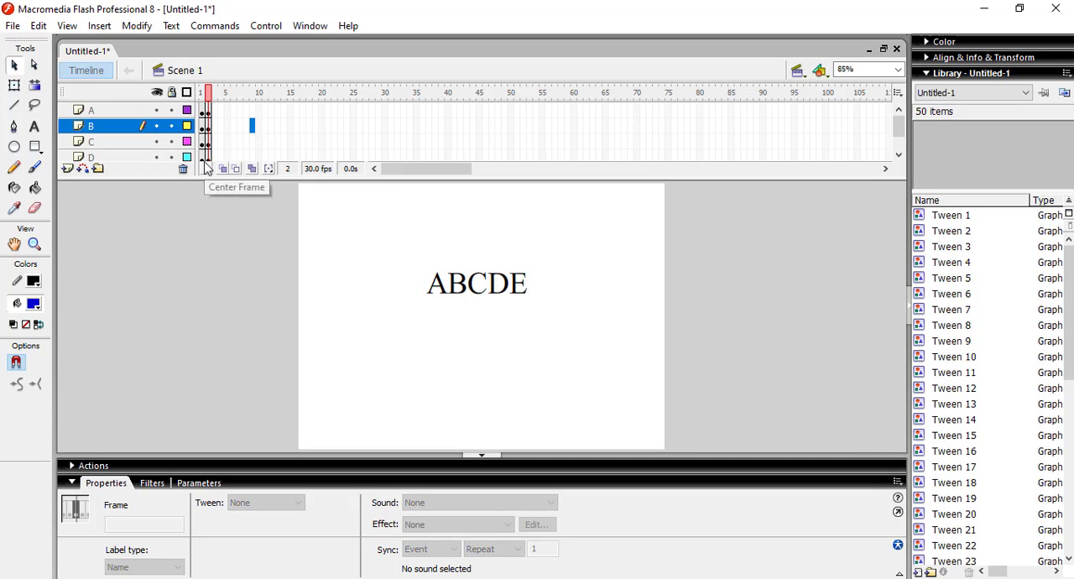
Step: Insert separate keyframes at frame 3 on layers A and B, and undo them
click(226, 125)
click(265, 109)
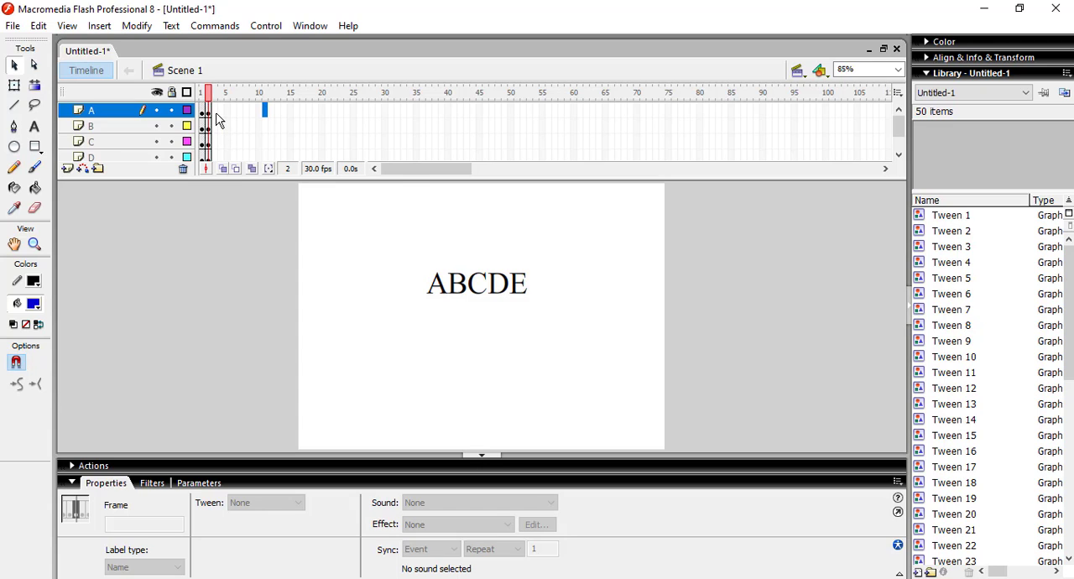
right_click(216, 114)
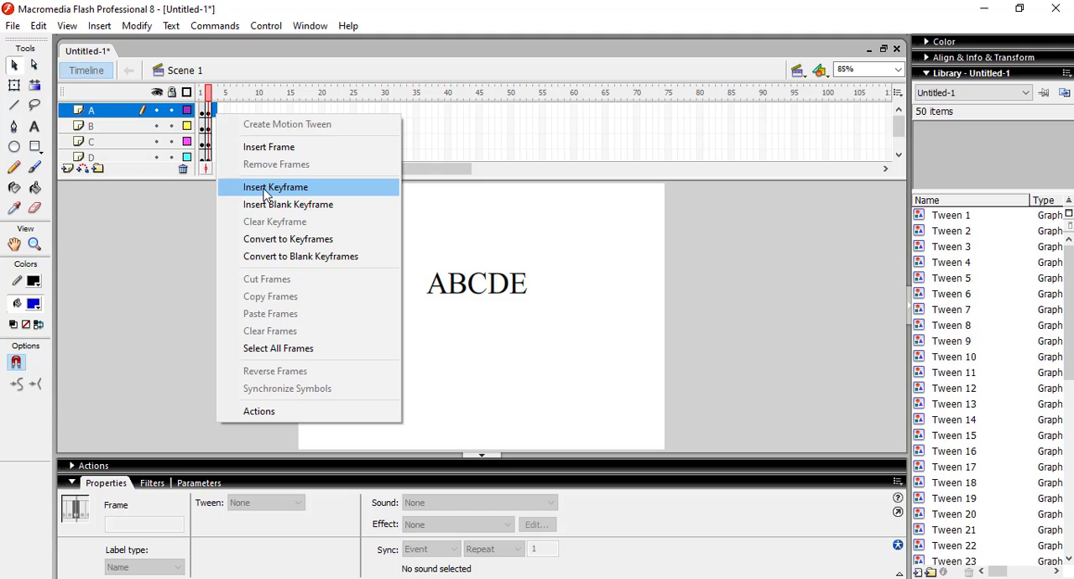
click(264, 187)
right_click(218, 127)
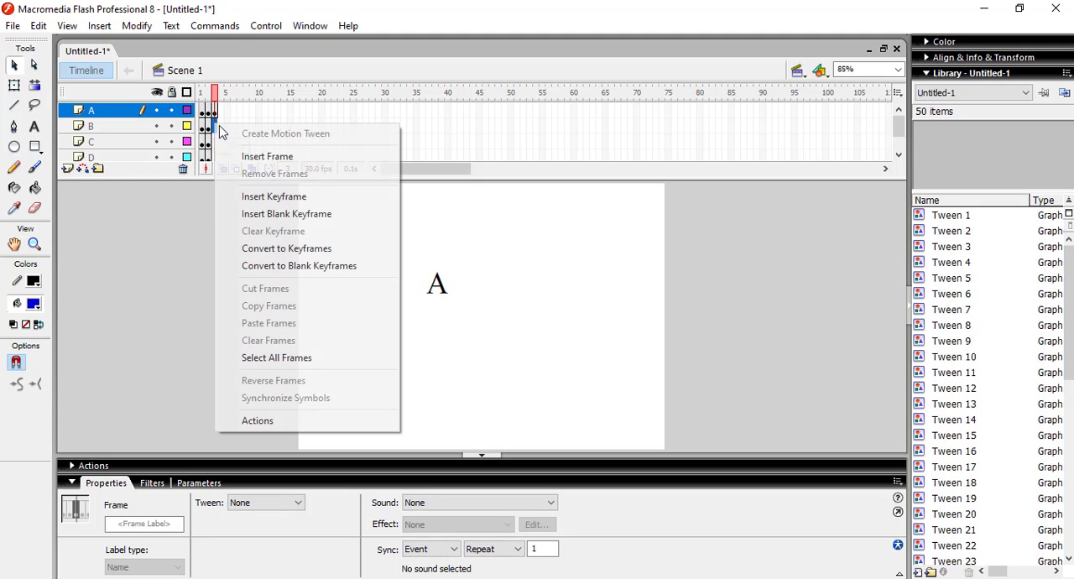
click(282, 188)
click(291, 127)
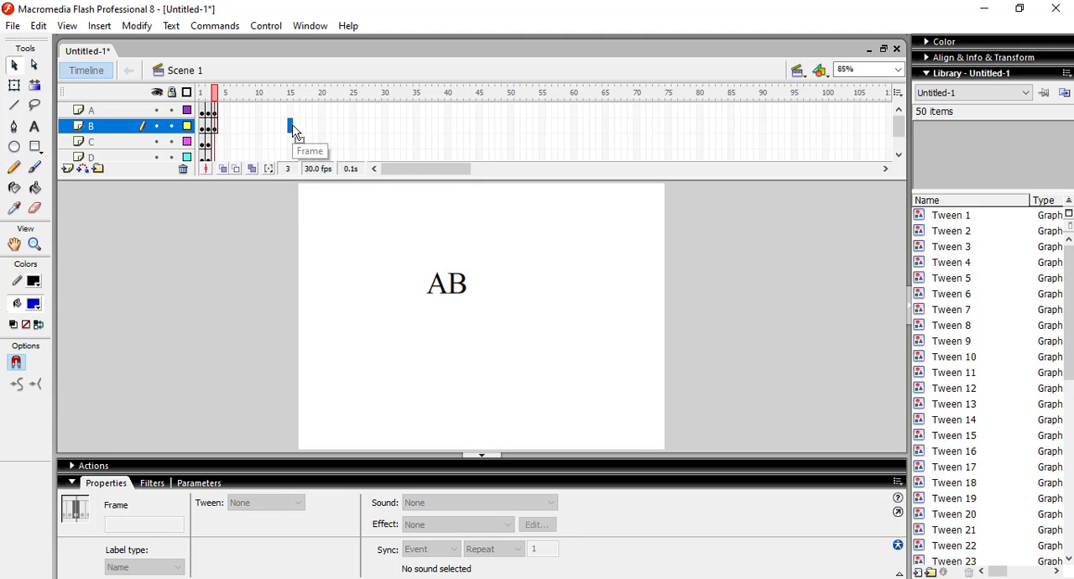
key(ctrl+z)
key(ctrl+z)
key(ctrl+z)
key(ctrl+z)
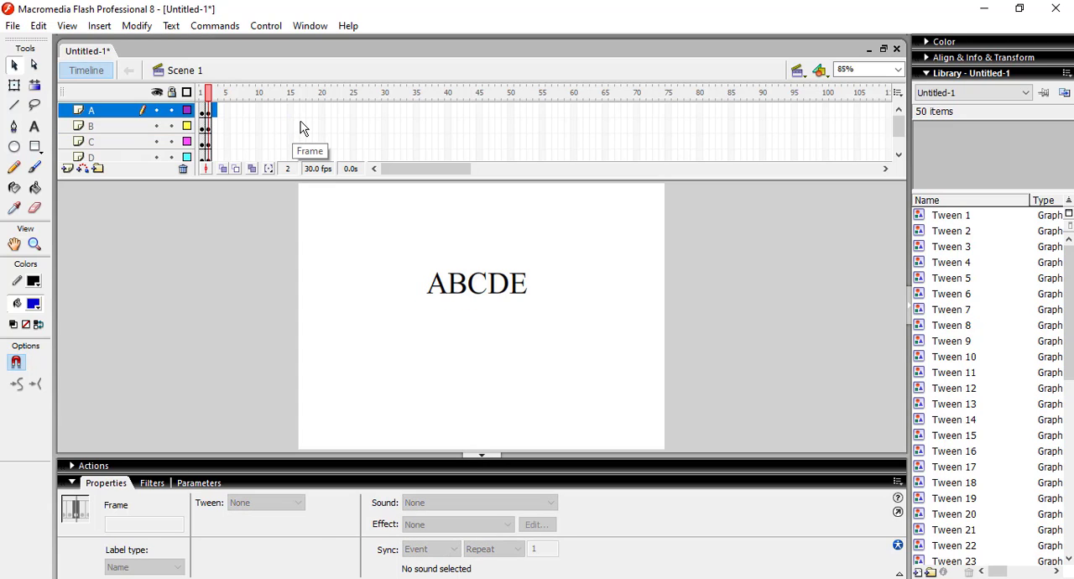
Step: Insert keyframes at frames 20 and 40 on layers A through E
click(439, 226)
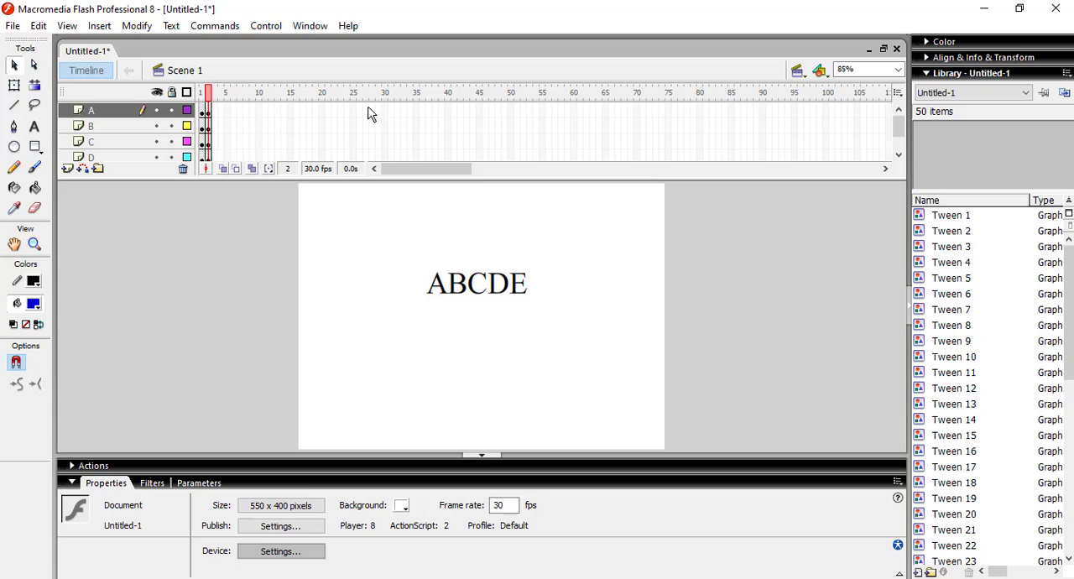
drag(323, 114, 326, 190)
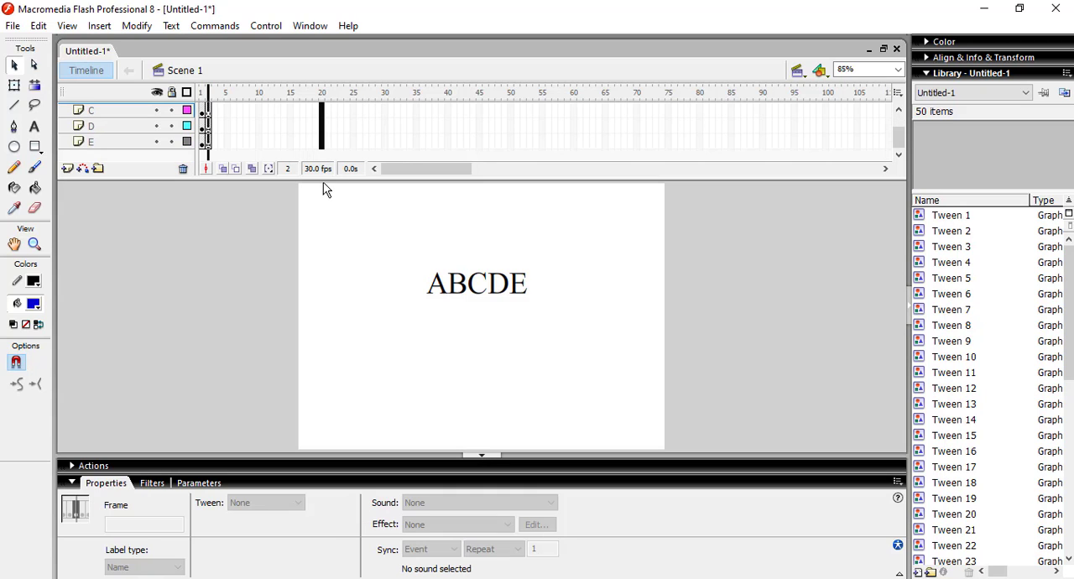
right_click(324, 128)
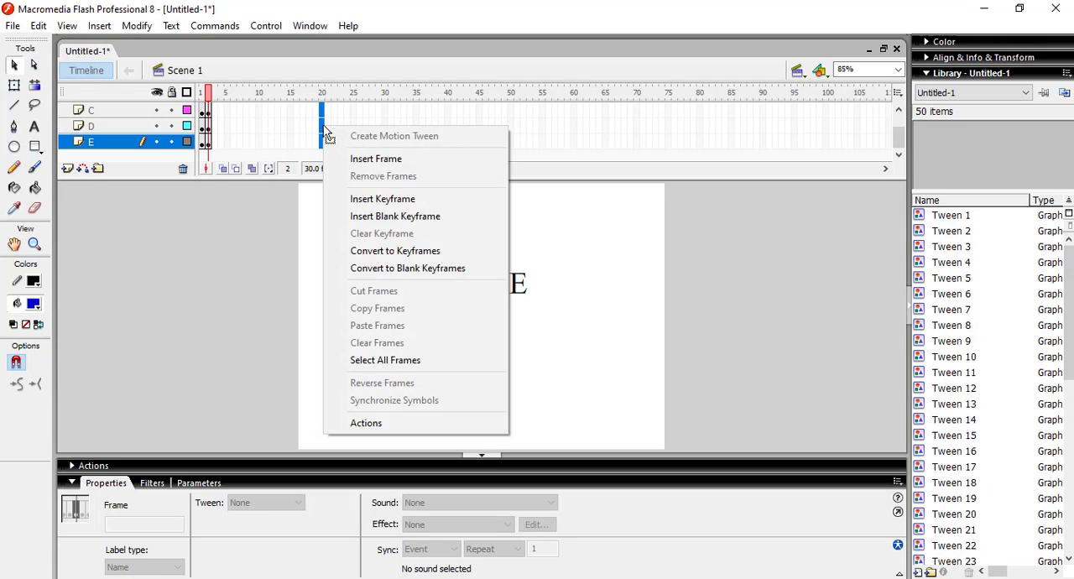
click(371, 199)
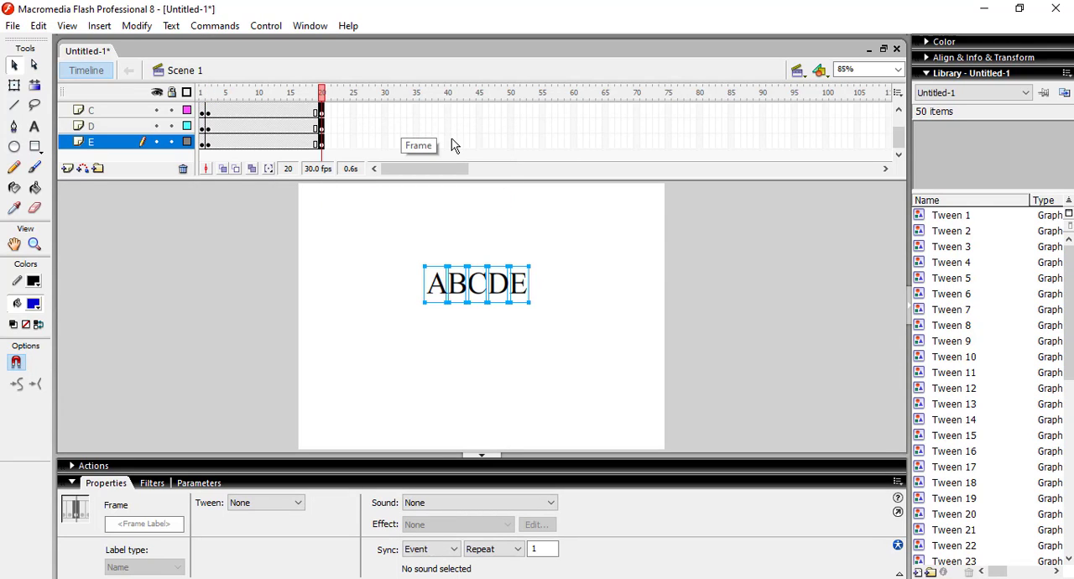
drag(448, 142, 446, 109)
right_click(446, 109)
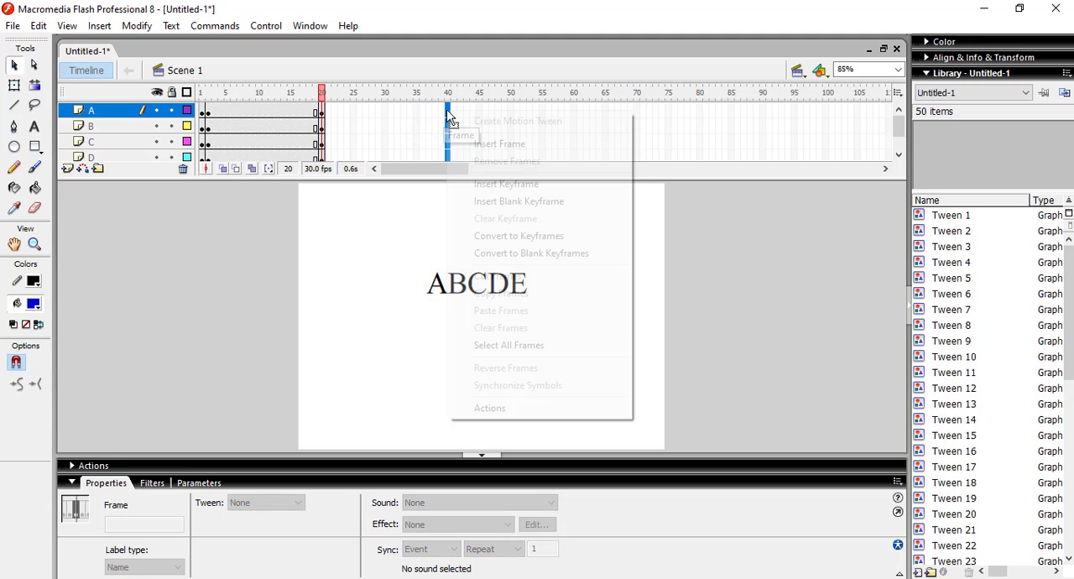
click(497, 184)
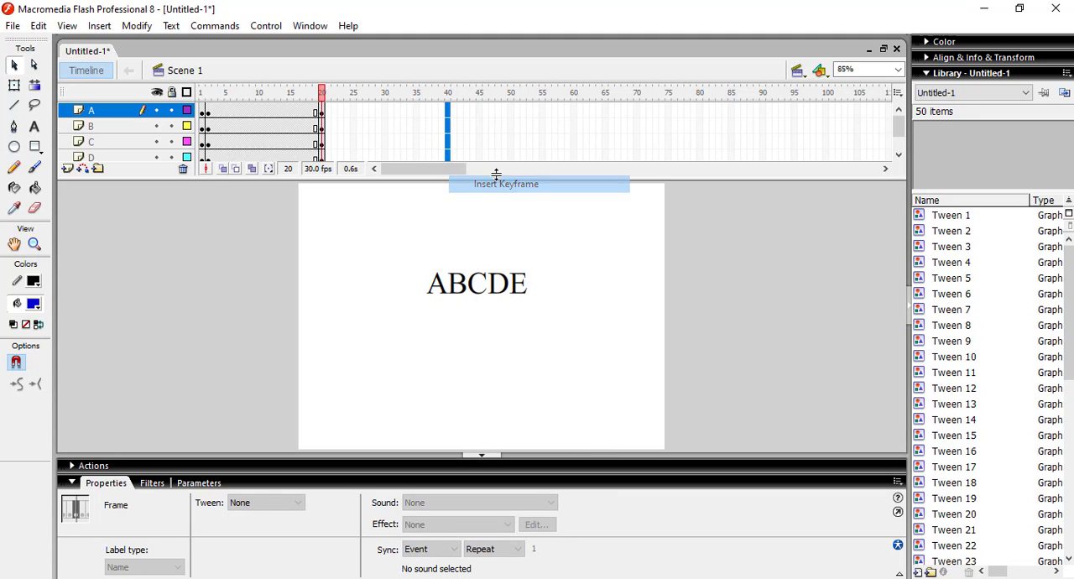
click(484, 110)
Step: Move all five letters at frame 20 straight down to about Y 268, and go to frame 40
drag(325, 116, 322, 179)
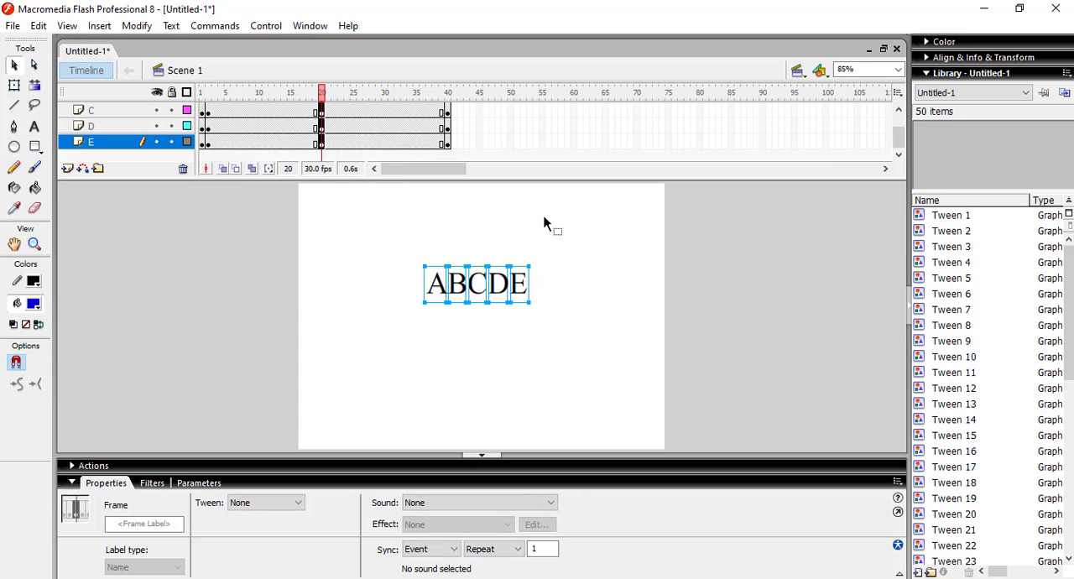
drag(477, 294, 475, 386)
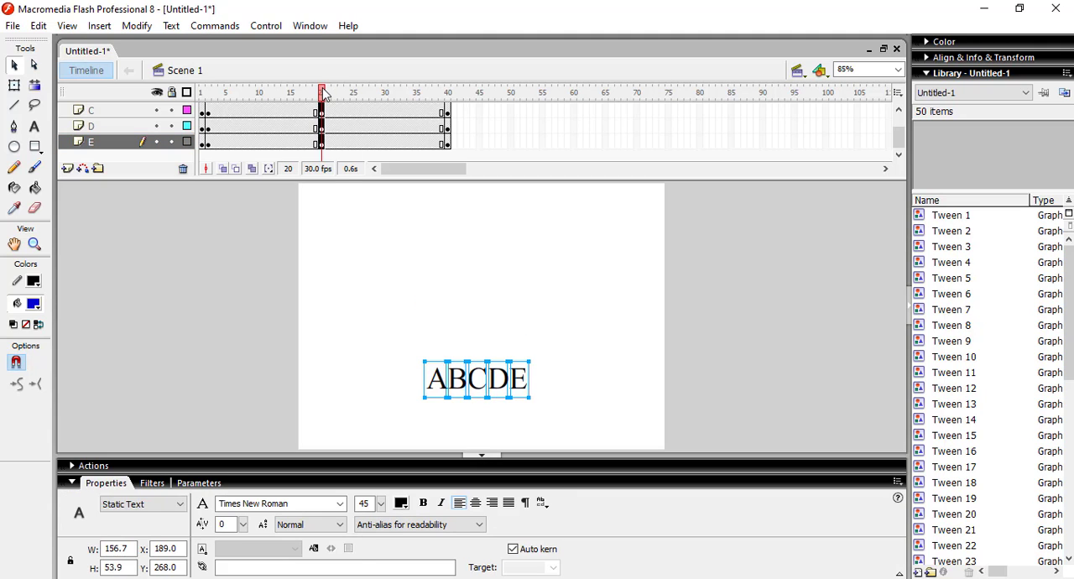
mouse_move(324, 93)
mouse_down()
mouse_move(211, 93)
mouse_move(454, 127)
mouse_up()
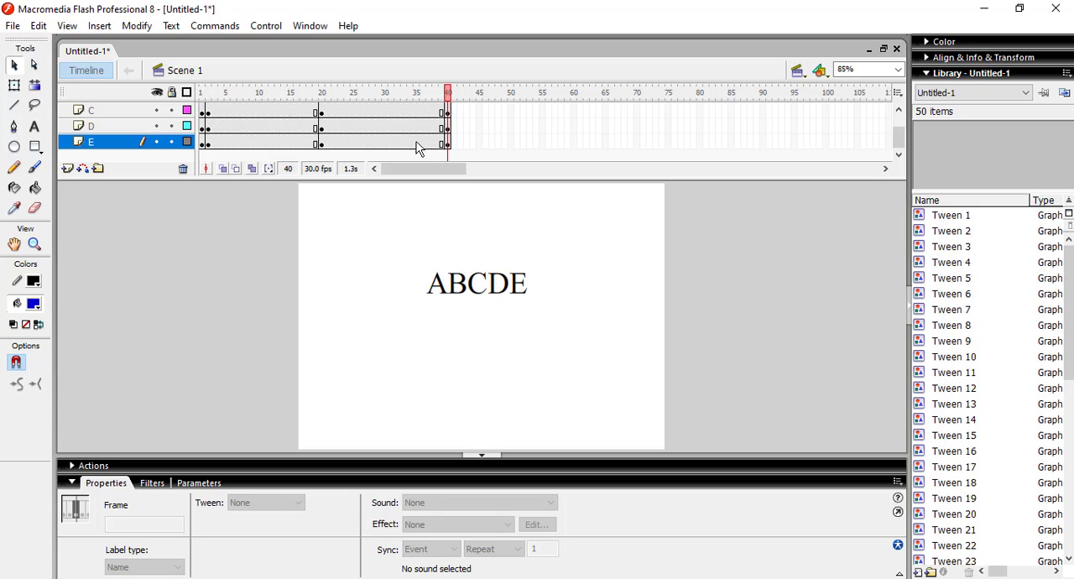
Step: Create motion tweens between frames 2–20 and 20–40 on layers A through E, and test the movie
drag(257, 152, 253, 96)
right_click(256, 110)
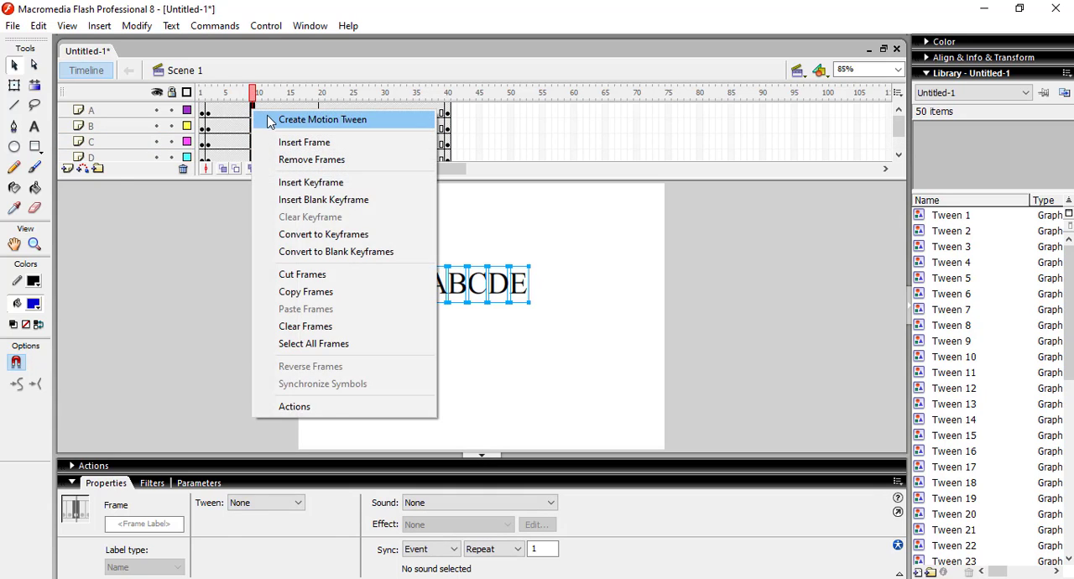
click(277, 115)
click(384, 160)
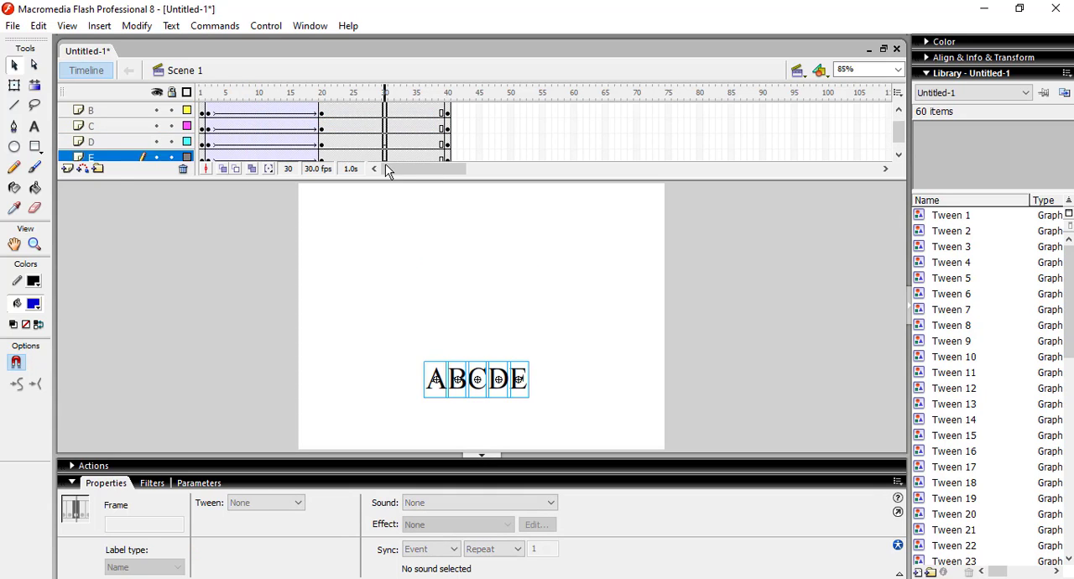
right_click(390, 143)
click(397, 145)
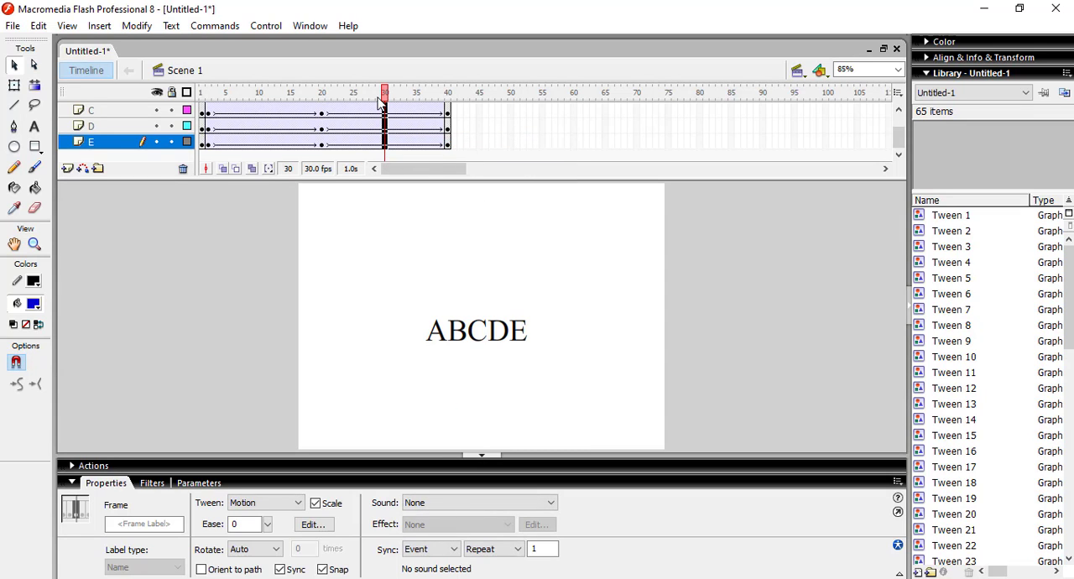
key(ctrl+Return)
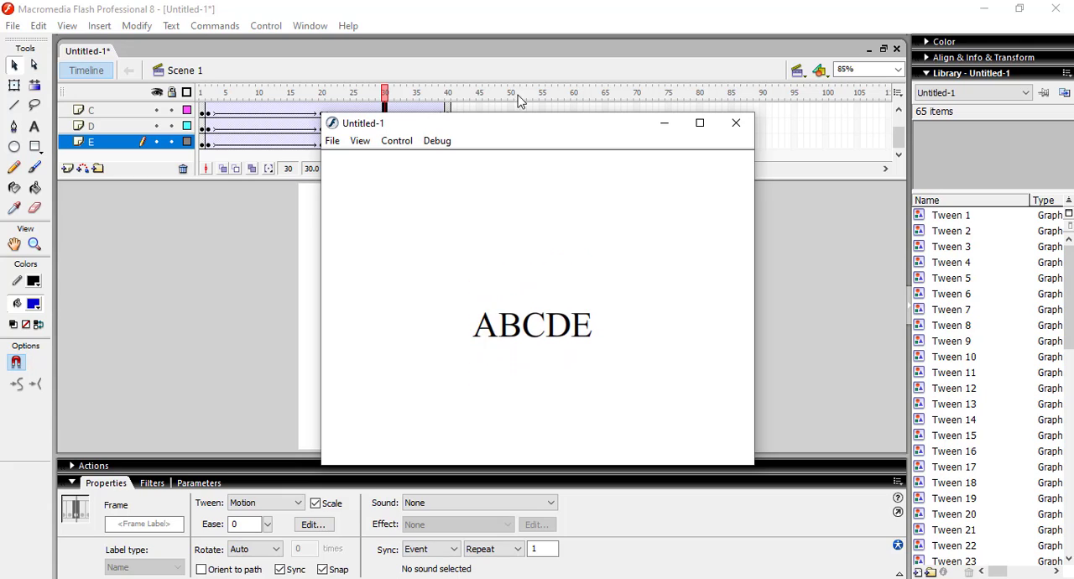
click(736, 131)
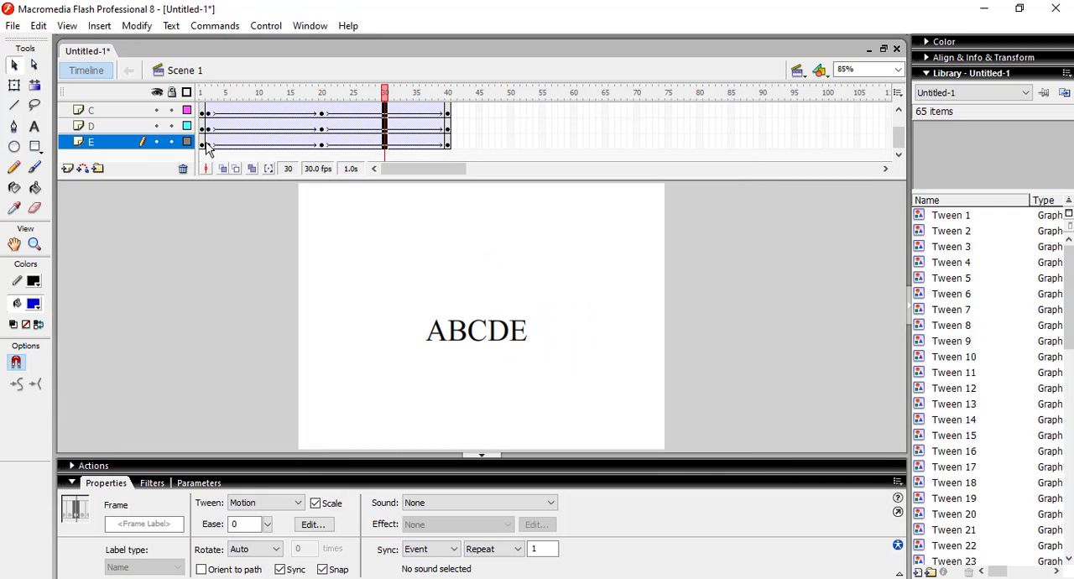
Step: Shift the tweens of layers B through E to frames 10–48, and those of layers C through E on to frames 20–58
drag(207, 146, 499, 135)
click(548, 125)
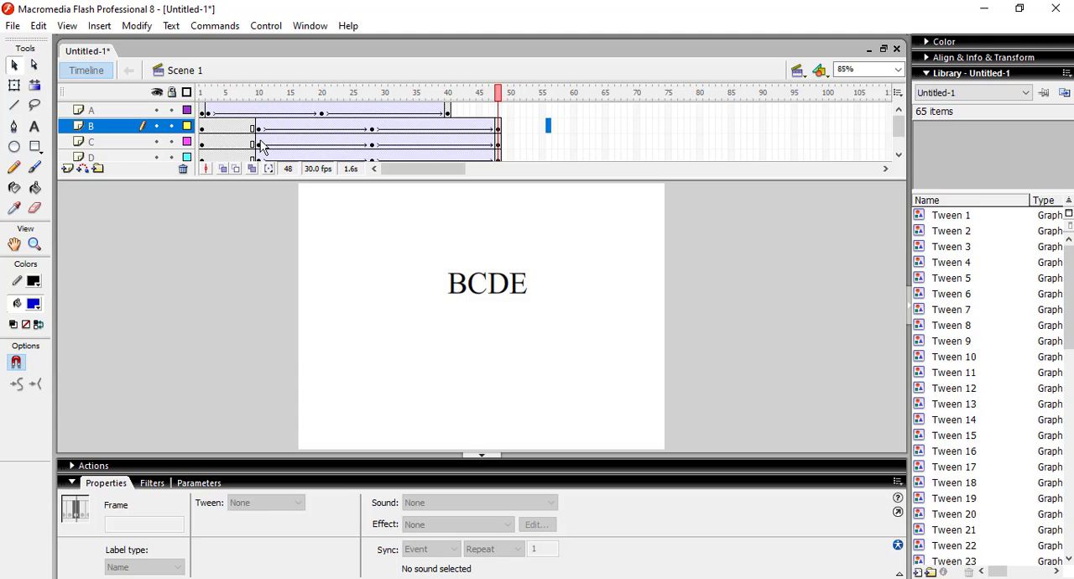
drag(262, 147, 322, 110)
click(575, 144)
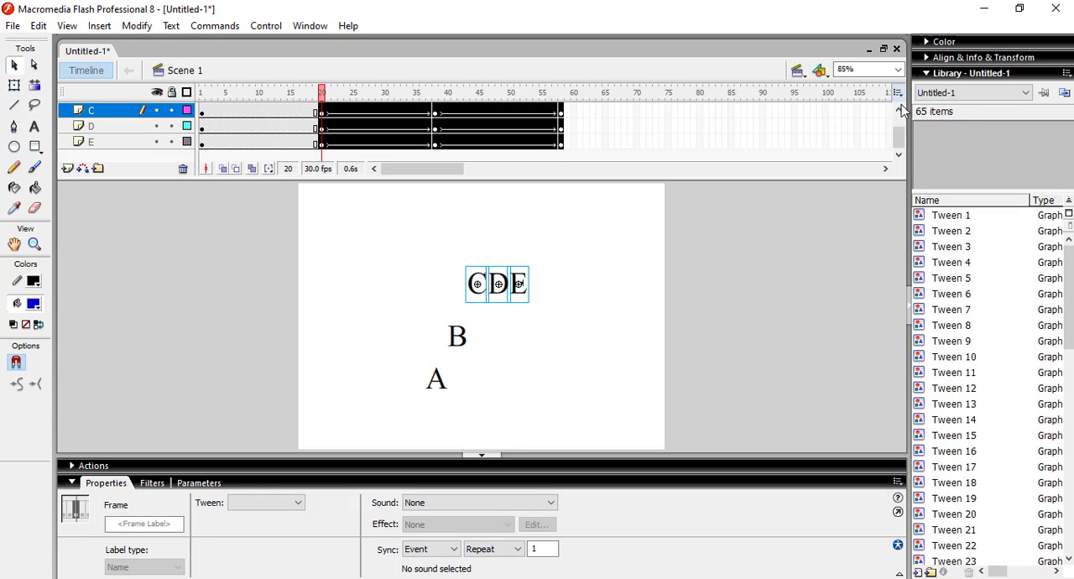
scroll(899, 138, up, 2)
click(706, 126)
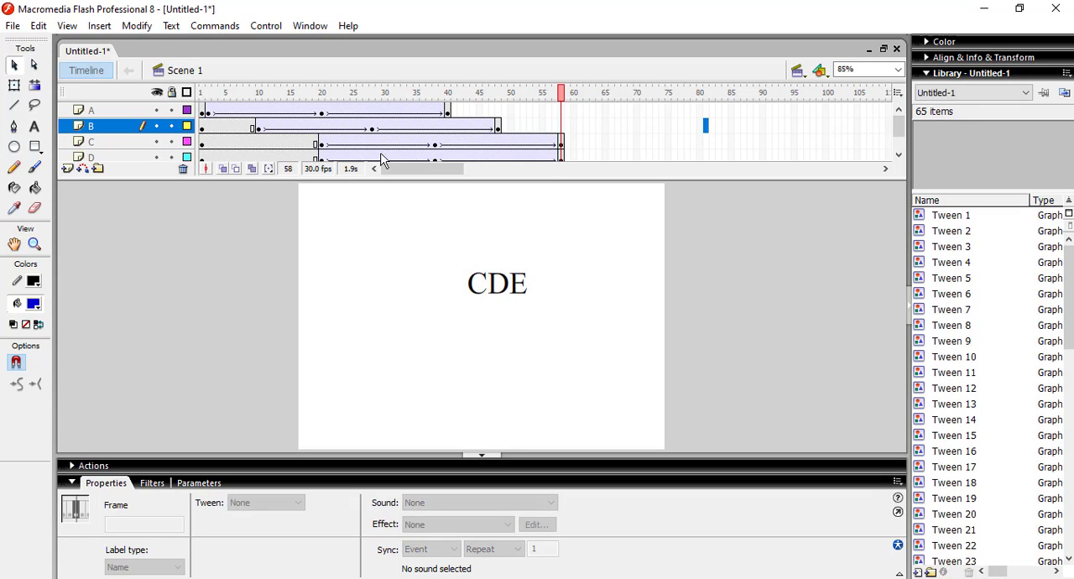
Step: Shift the tweens of layers D and E to frames 30–68, and that of layer E alone to frames 40–78
drag(323, 160, 625, 147)
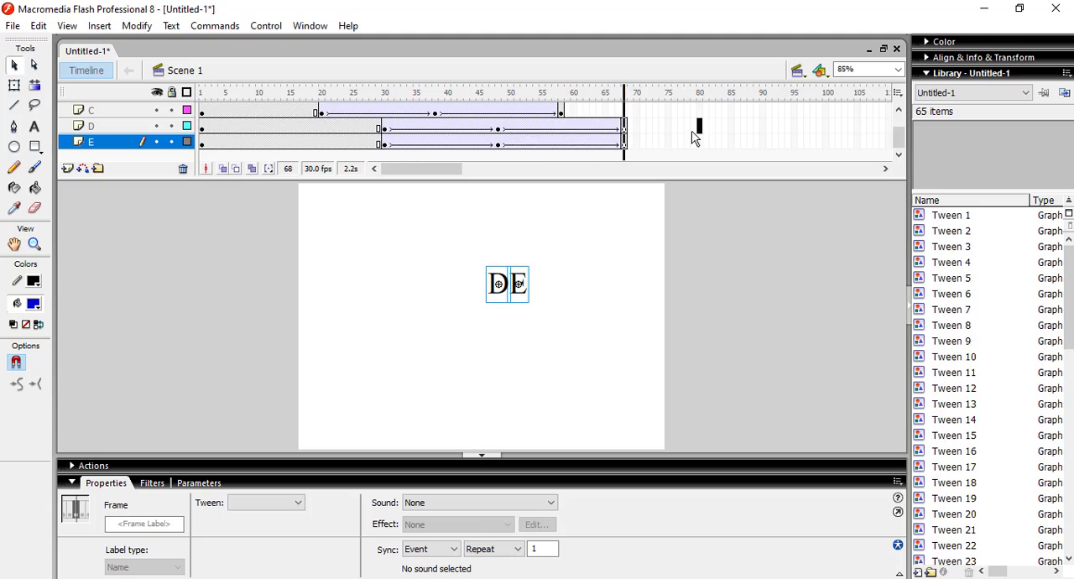
click(699, 125)
drag(386, 148, 693, 149)
click(711, 141)
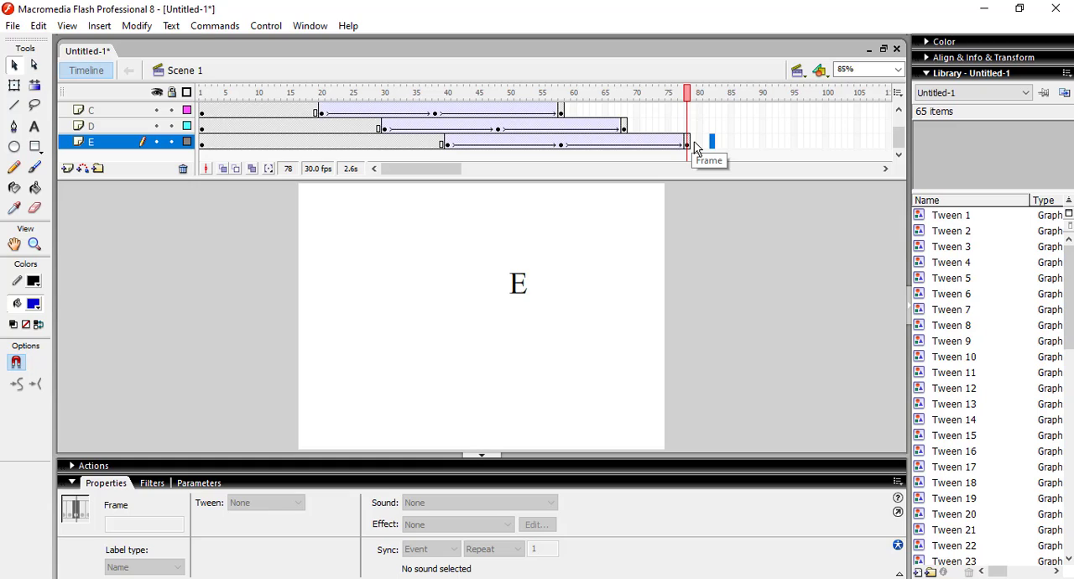
Step: Test the movie to preview the staggered drop and return of letters A through E
drag(692, 146, 697, 94)
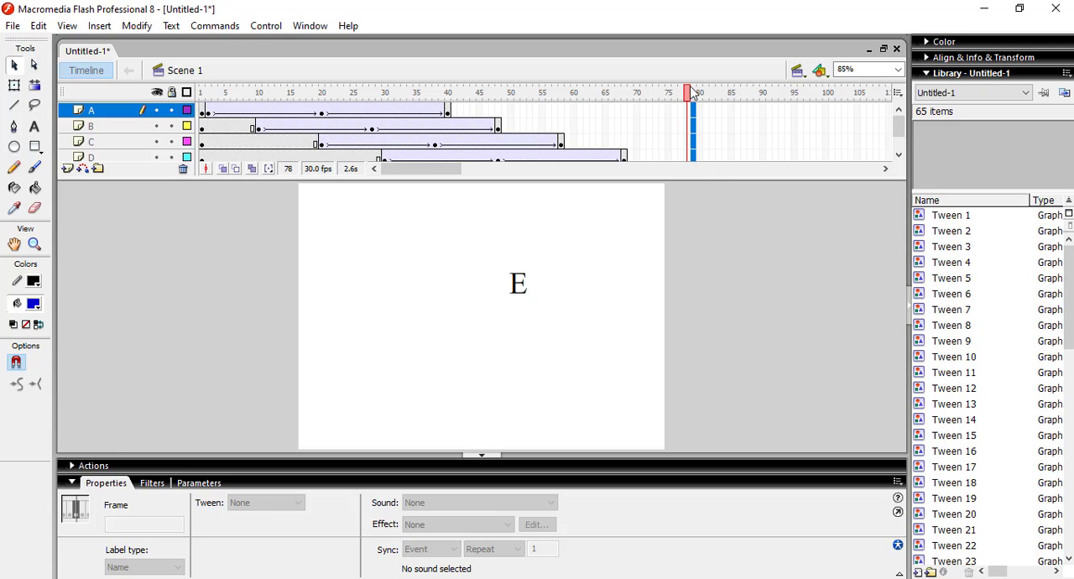
click(727, 147)
key(ctrl+Return)
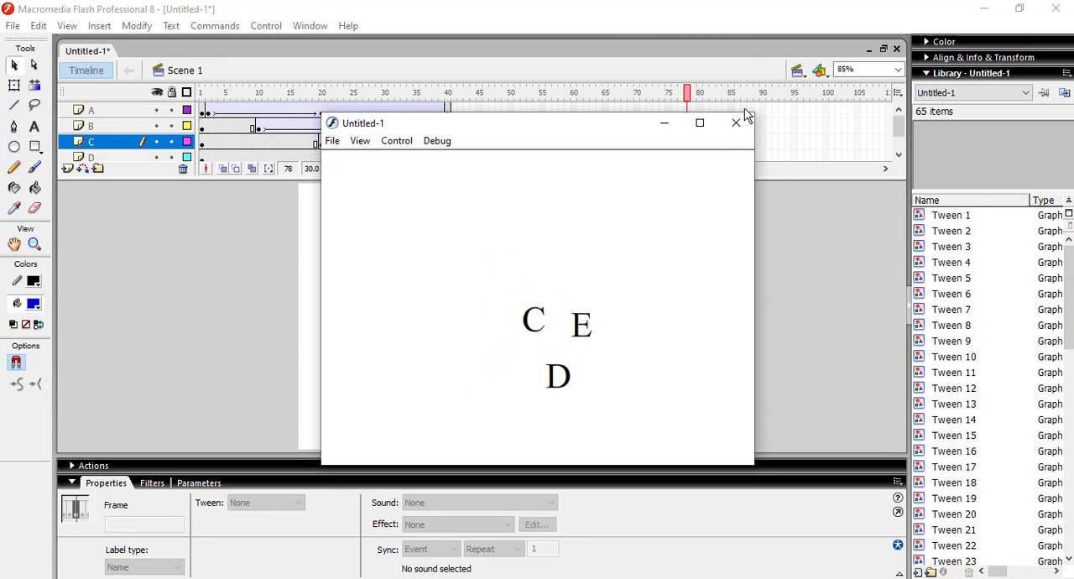
click(736, 124)
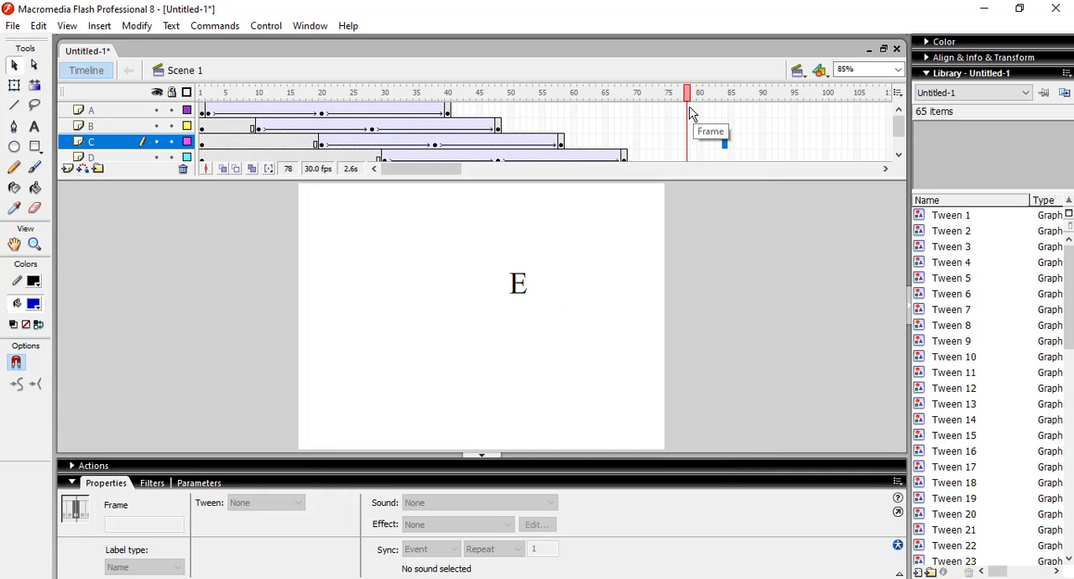
Step: Insert keyframes at frame 79 on layers A through E and test the movie
drag(686, 141, 684, 219)
click(687, 143)
click(698, 142)
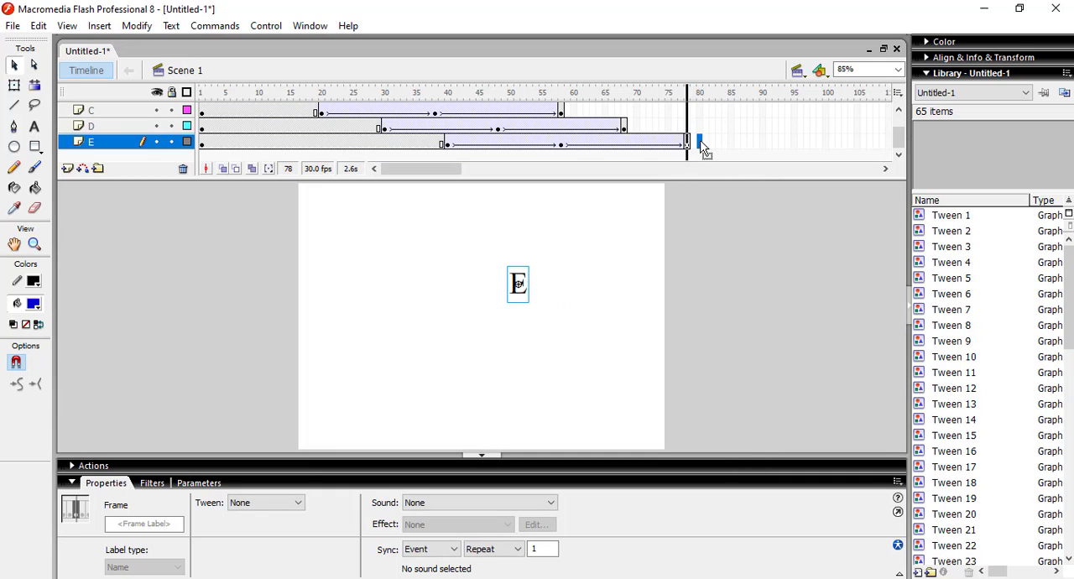
drag(695, 147, 696, 92)
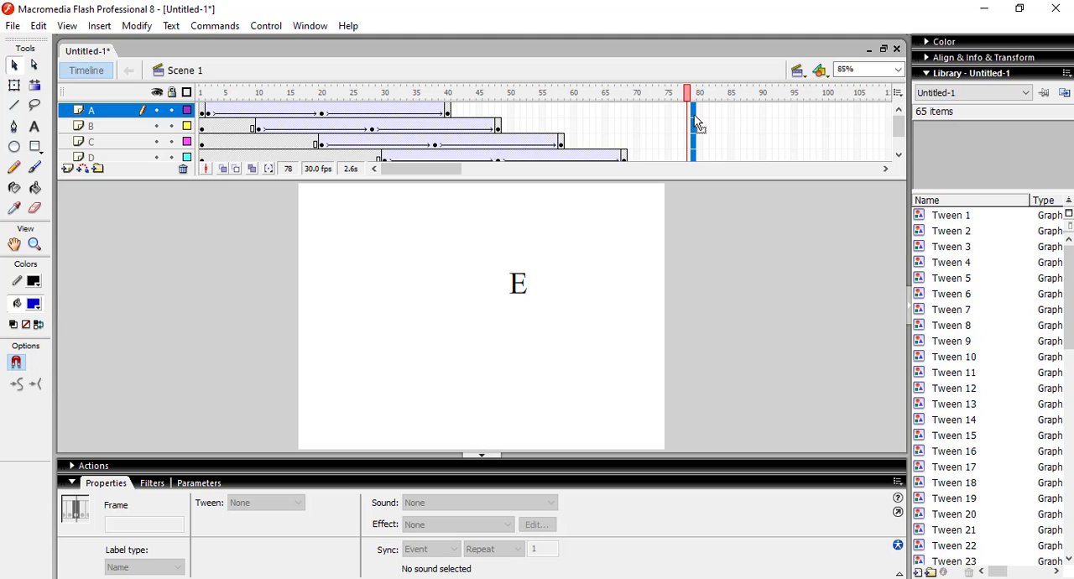
right_click(694, 122)
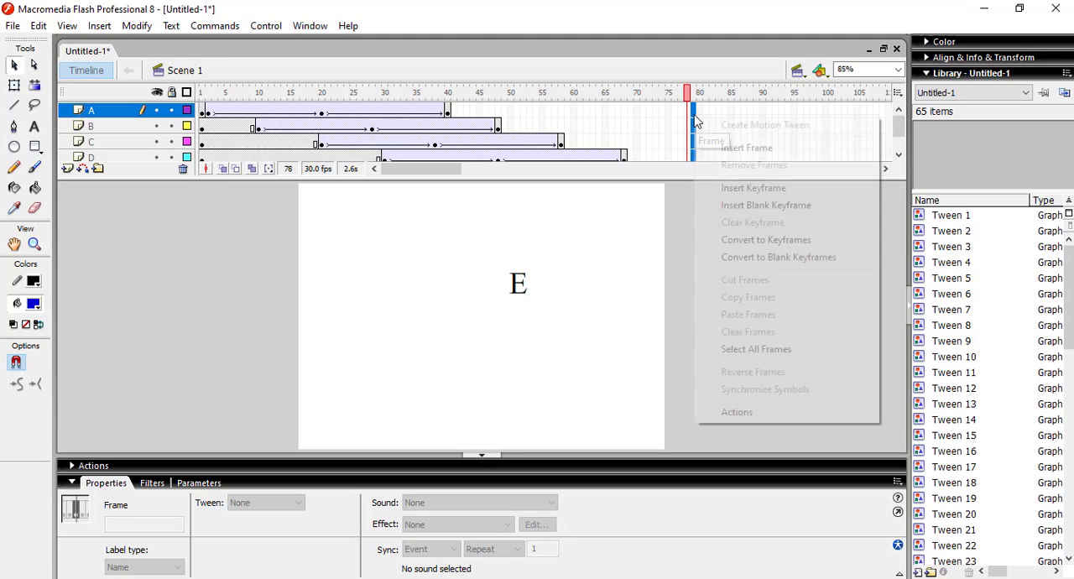
click(747, 191)
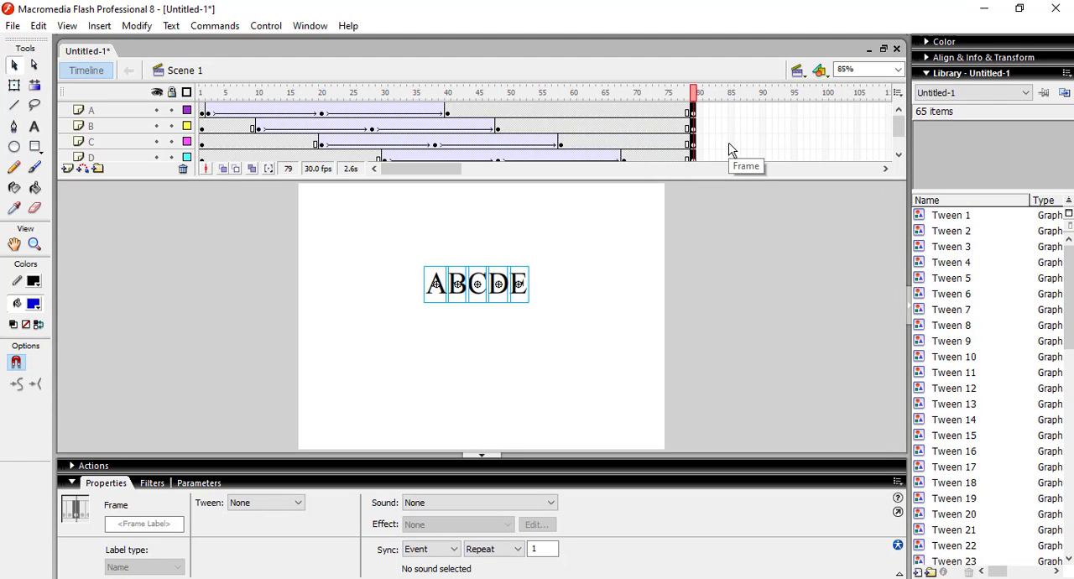
key(ctrl+Return)
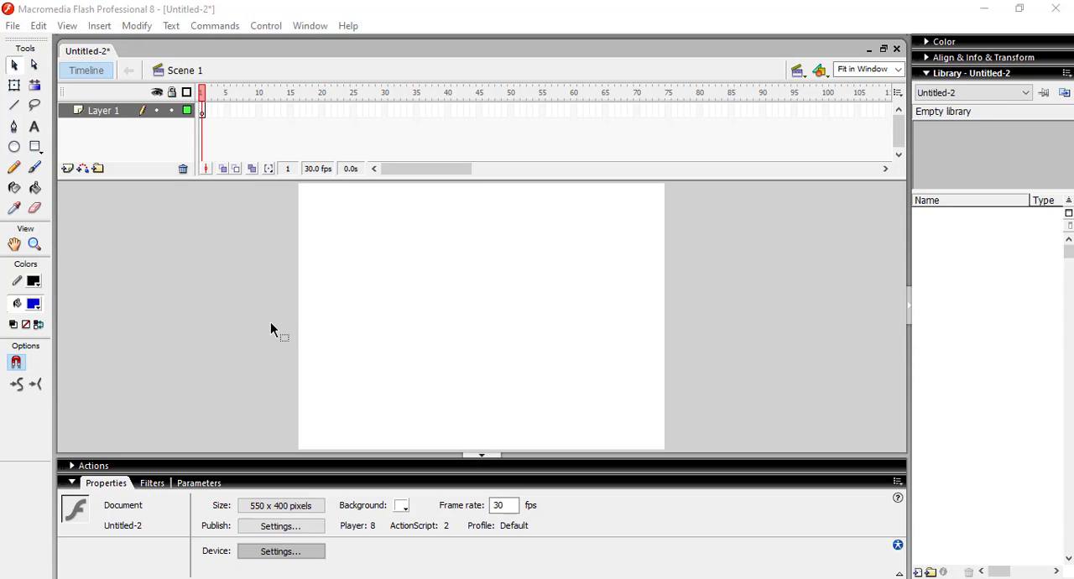
Step: Draw a blue radial-gradient circle about 35 px in diameter near the stage's left edge, halfway down
click(14, 149)
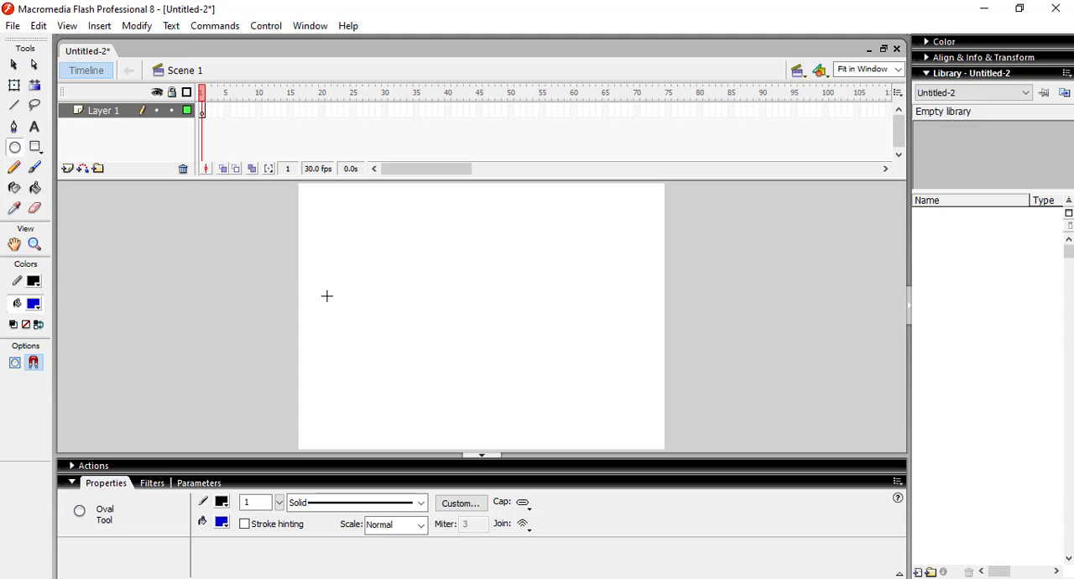
click(35, 309)
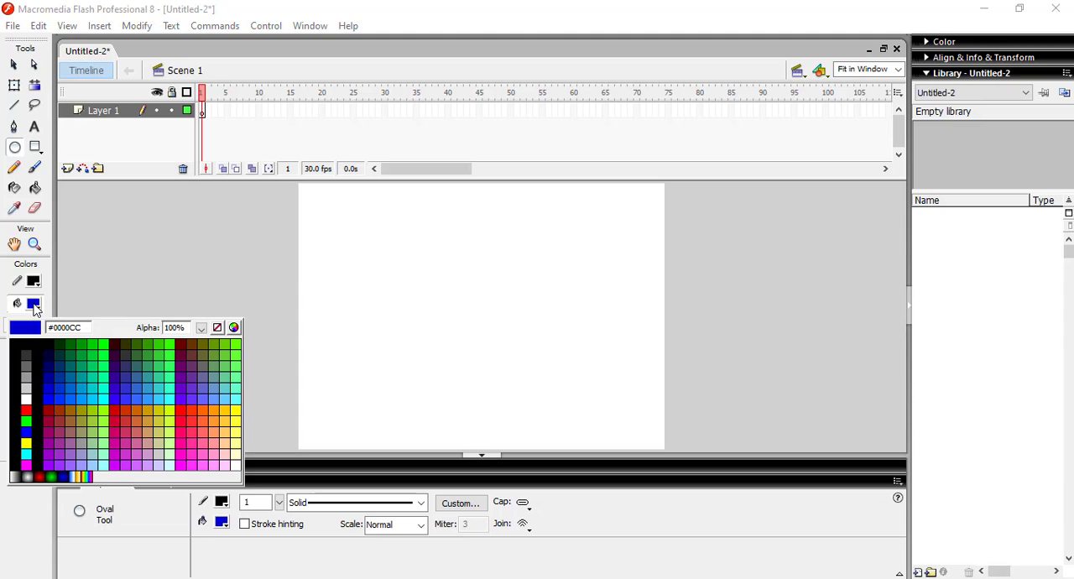
click(63, 474)
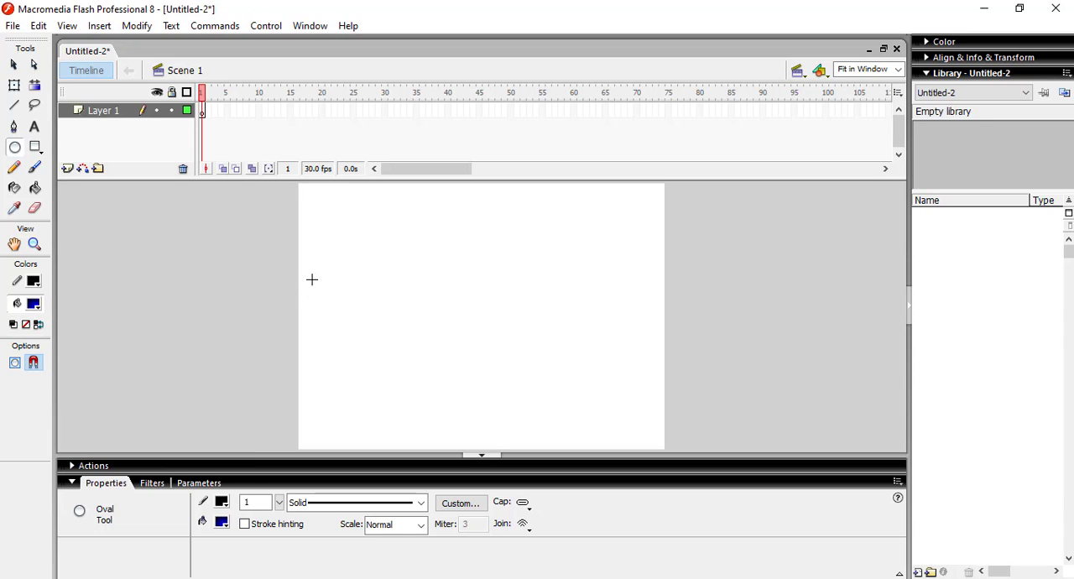
drag(323, 279, 345, 304)
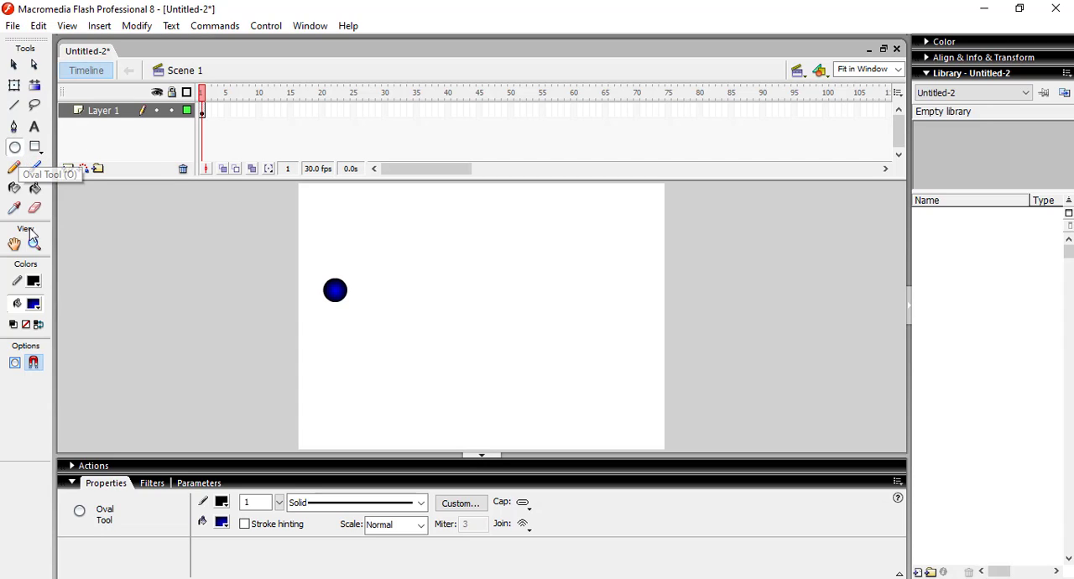
Step: Draw a larger red radial-gradient circle in the middle of the stage on Layer 1
click(35, 306)
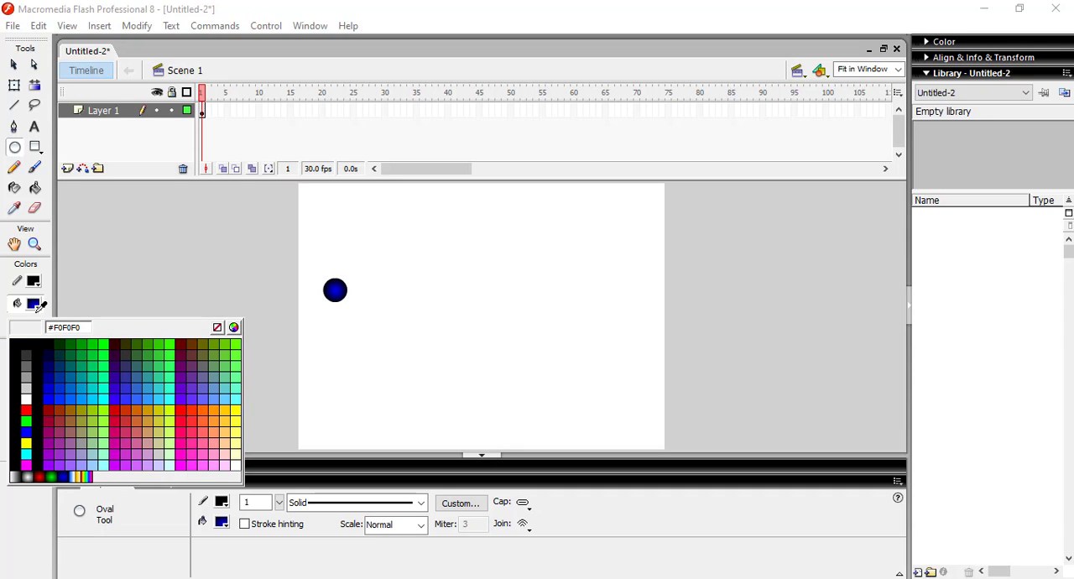
click(39, 472)
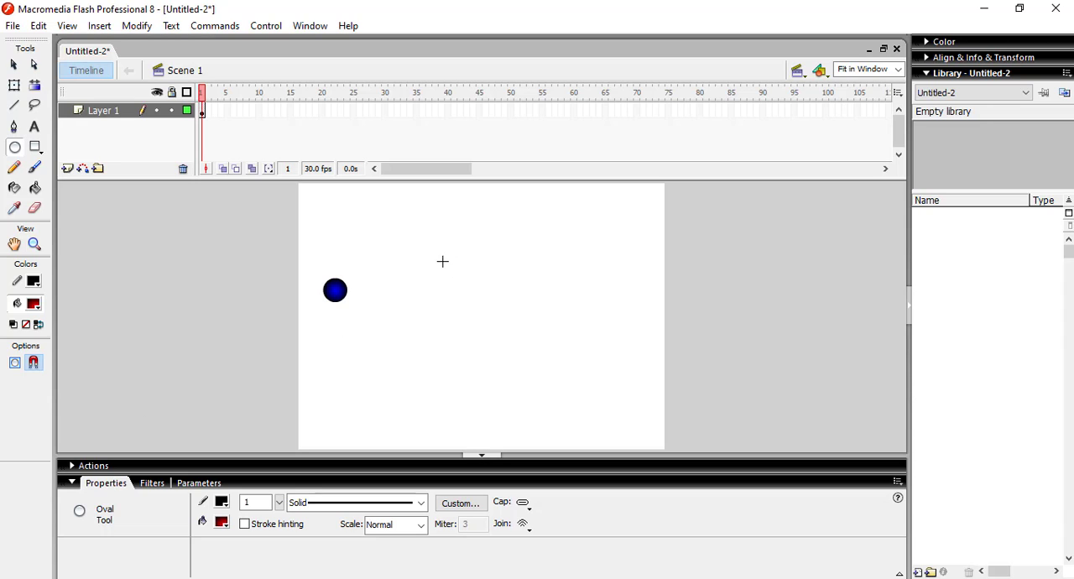
drag(437, 257, 499, 323)
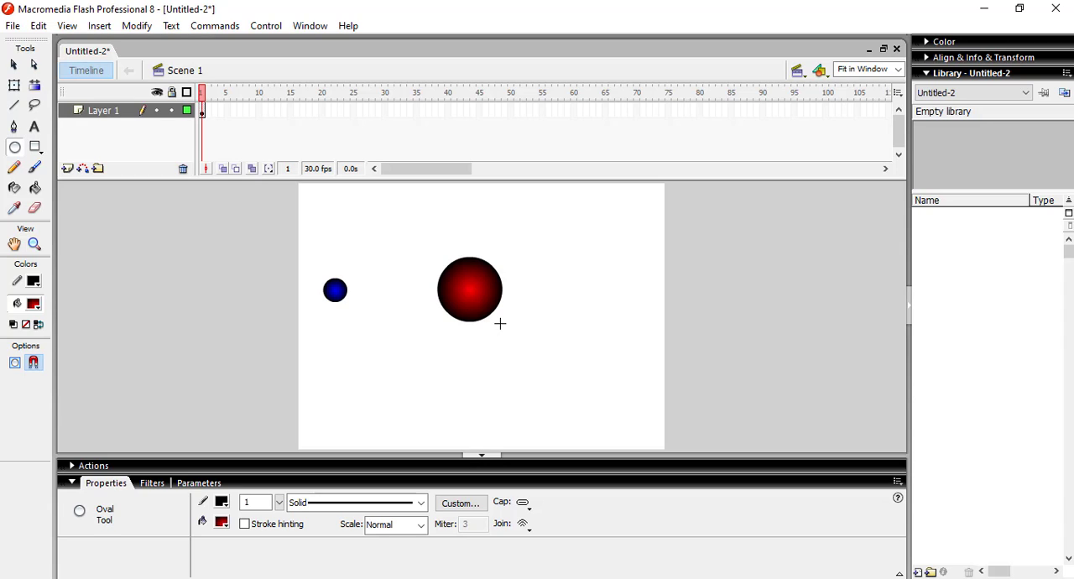
Step: Set the fill to none, try an outlined ellipse around the red circle, and undo both the ellipse and the red circle
click(32, 307)
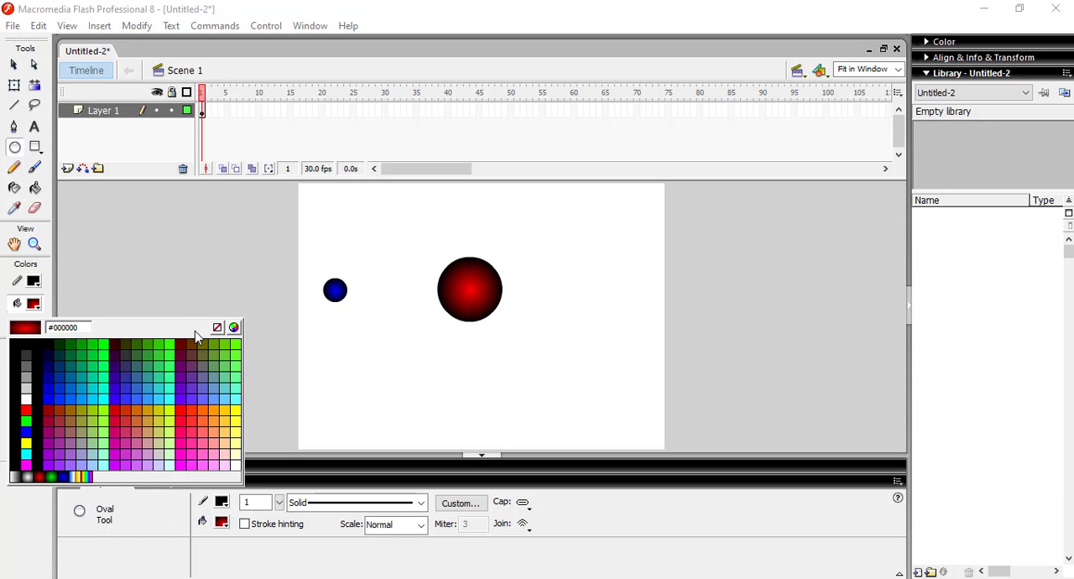
click(217, 327)
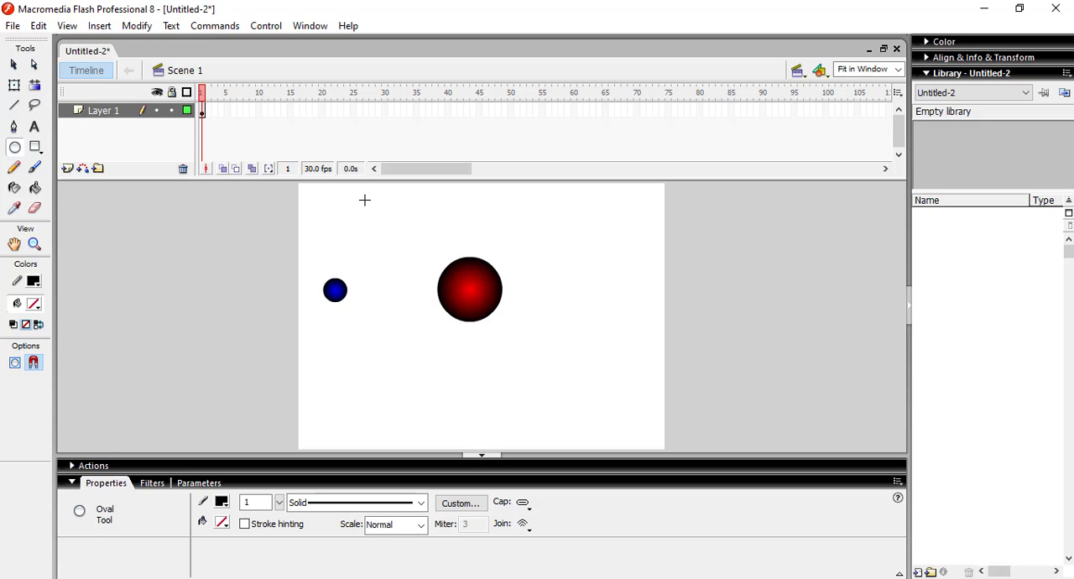
drag(364, 200, 582, 395)
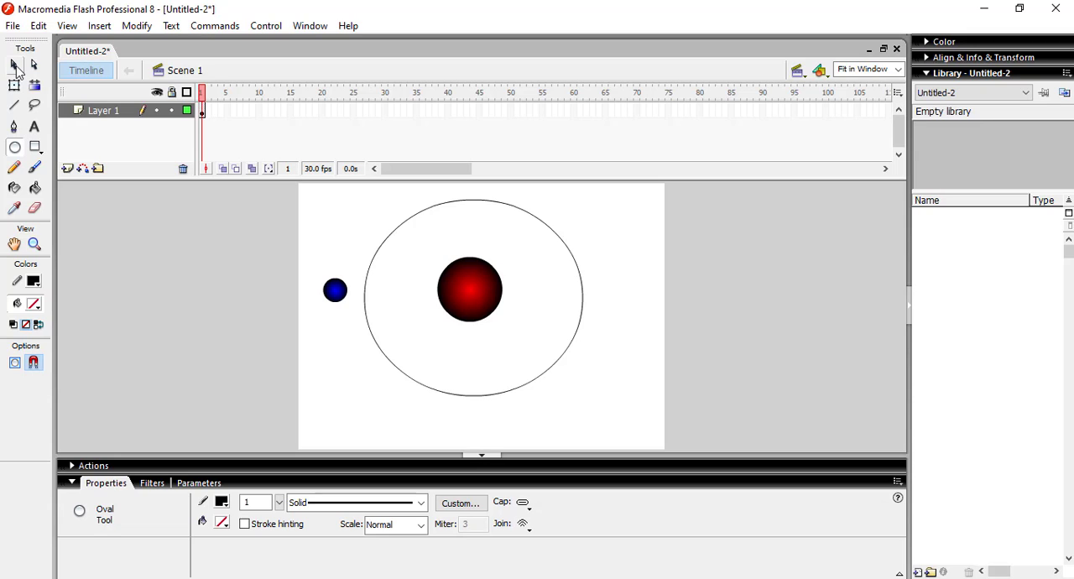
key(ctrl+z)
key(ctrl+z)
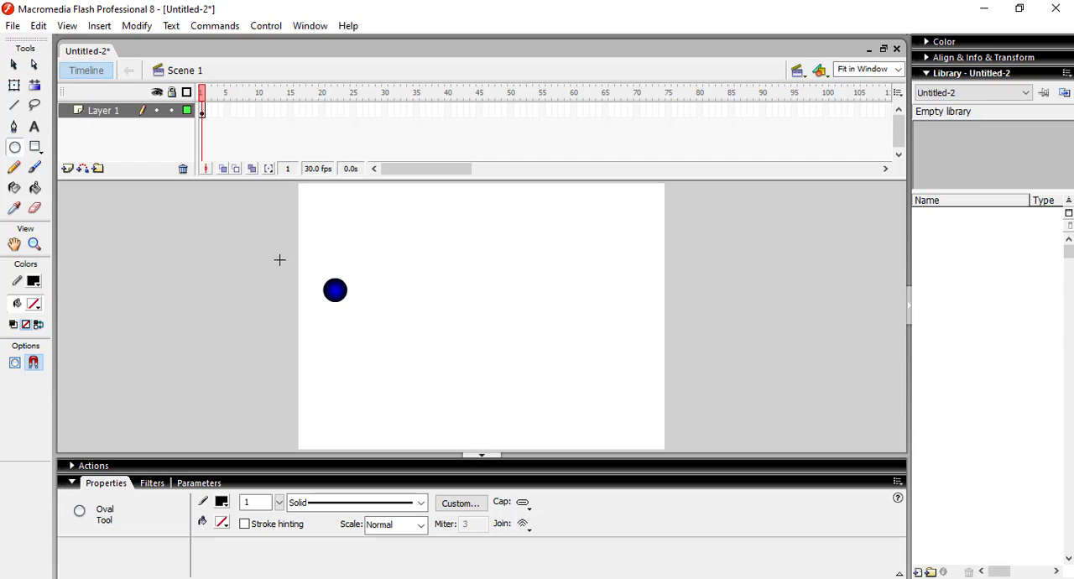
Step: Add a motion guide layer for Layer 1, which holds the blue circle
click(13, 65)
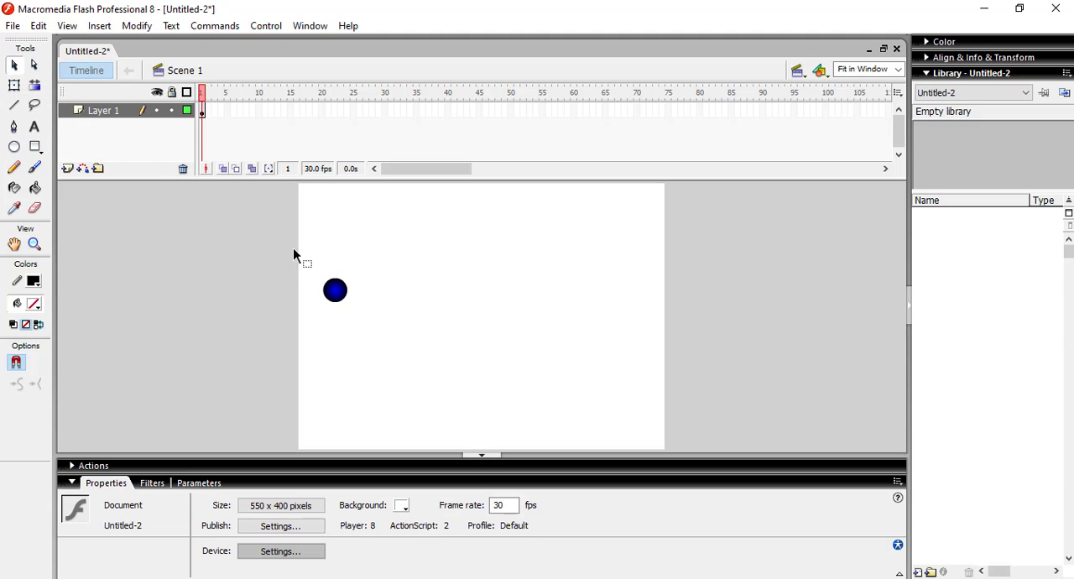
drag(315, 268, 372, 328)
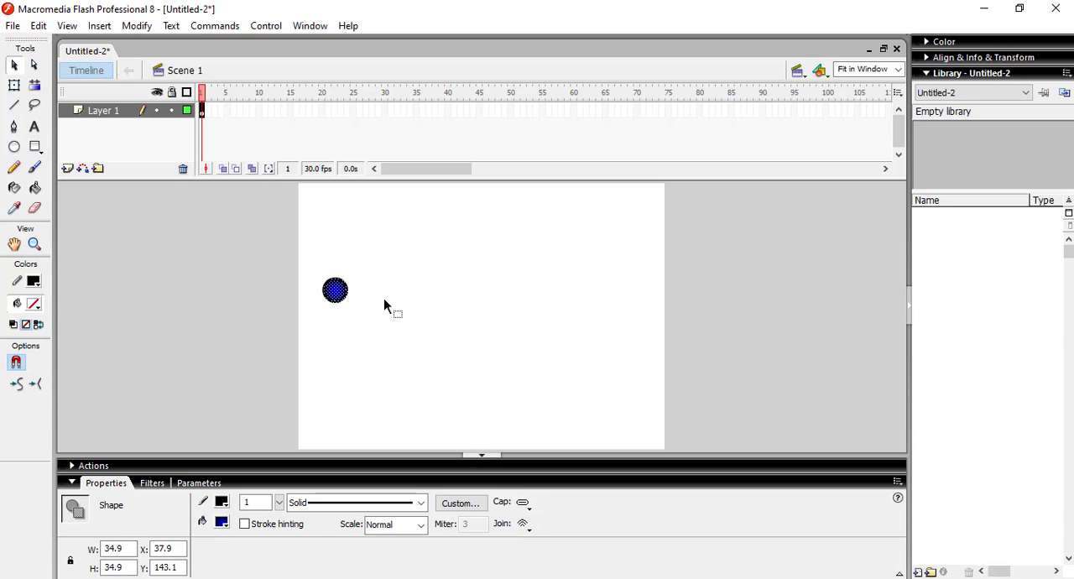
click(384, 299)
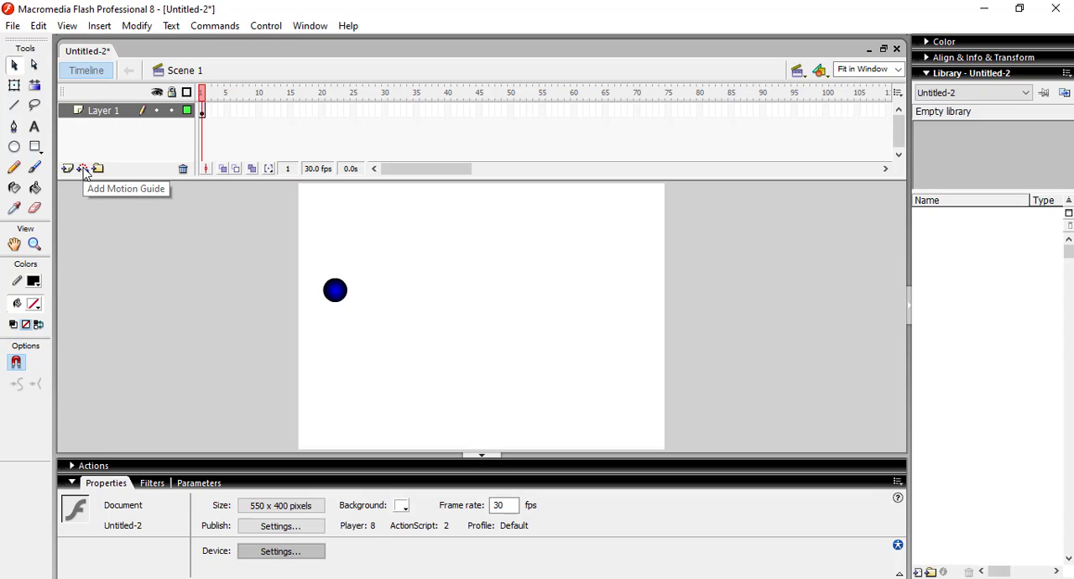
right_click(90, 118)
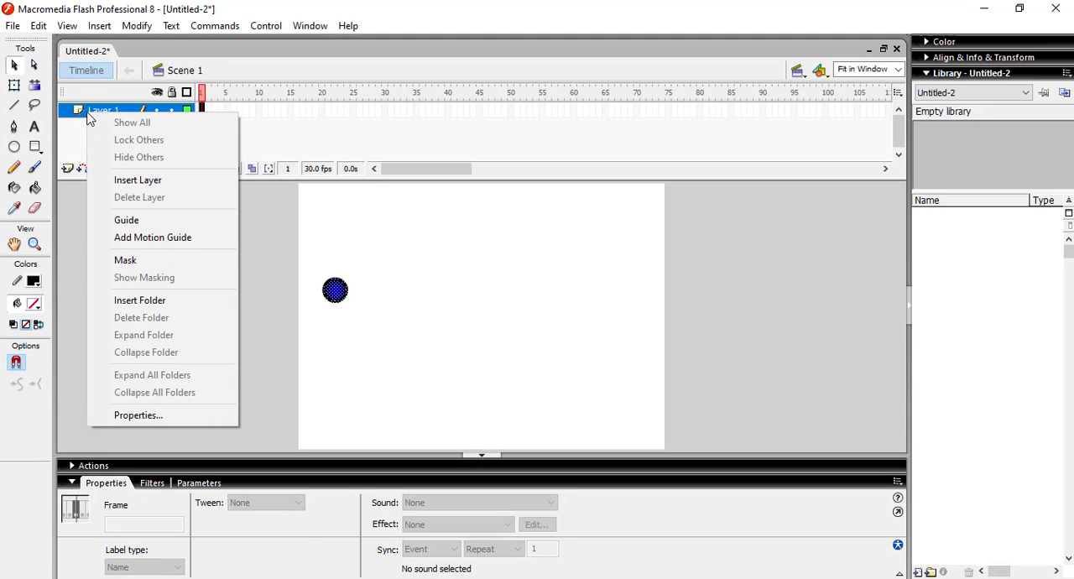
click(155, 238)
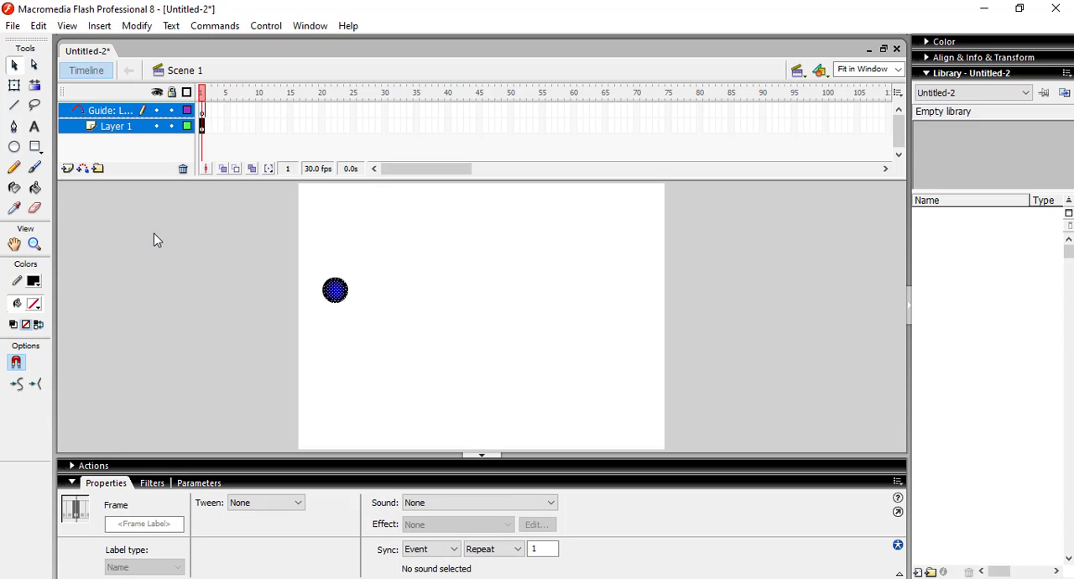
Step: Draw a large unfilled ellipse in the middle of the stage on the guide layer
click(98, 112)
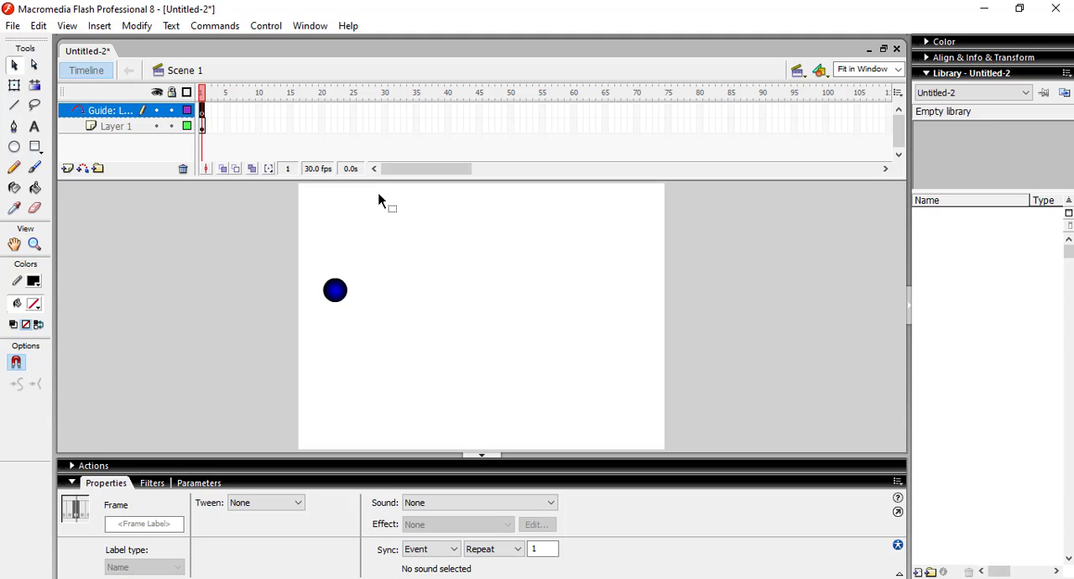
click(14, 147)
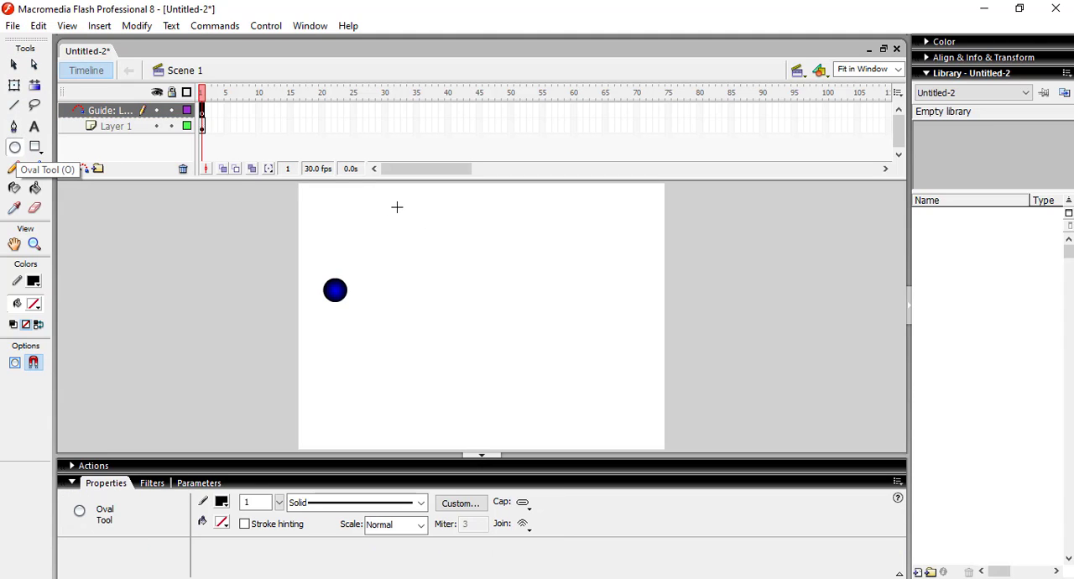
drag(376, 198, 599, 409)
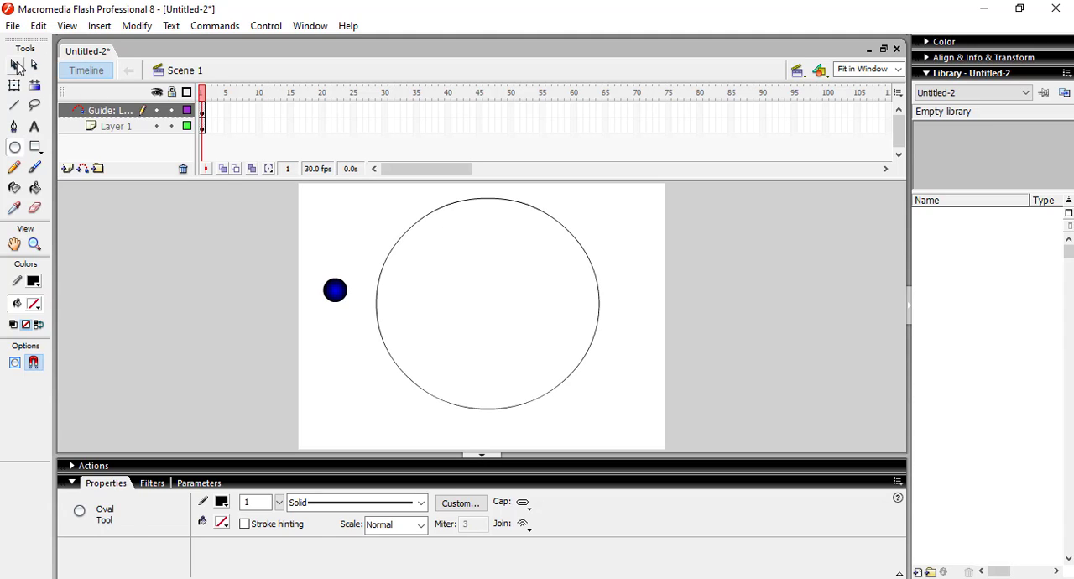
click(15, 66)
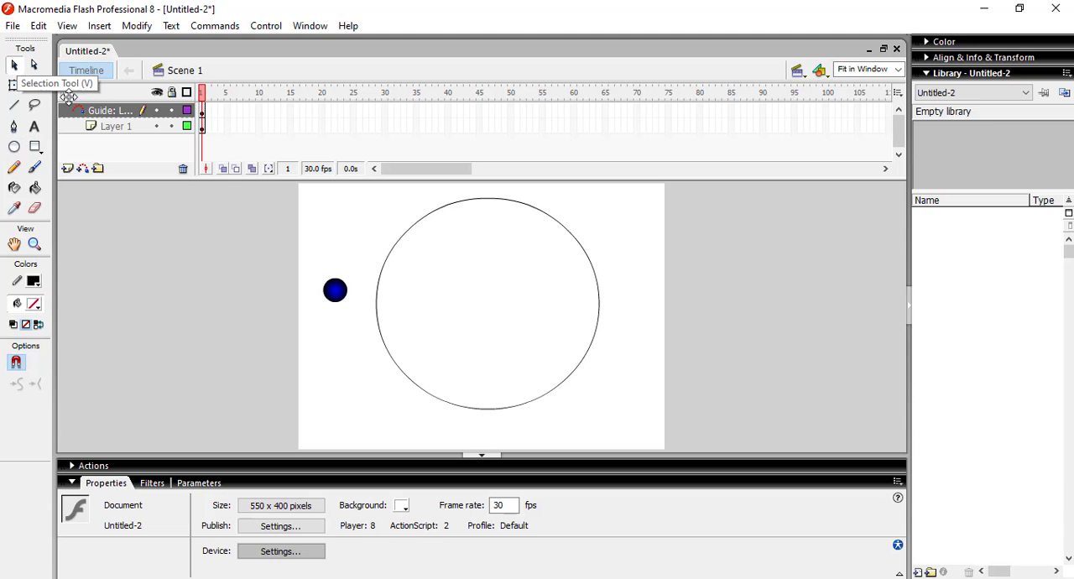
Step: Insert a layer above the guide and draw on it a red radial-gradient circle about 109 px in diameter inside the ellipse
click(69, 170)
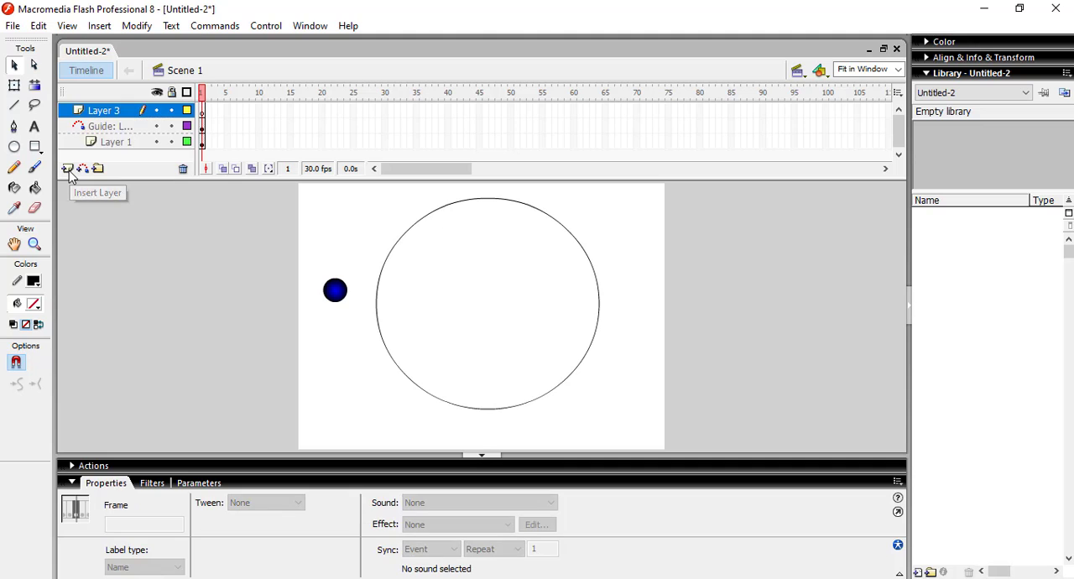
click(99, 117)
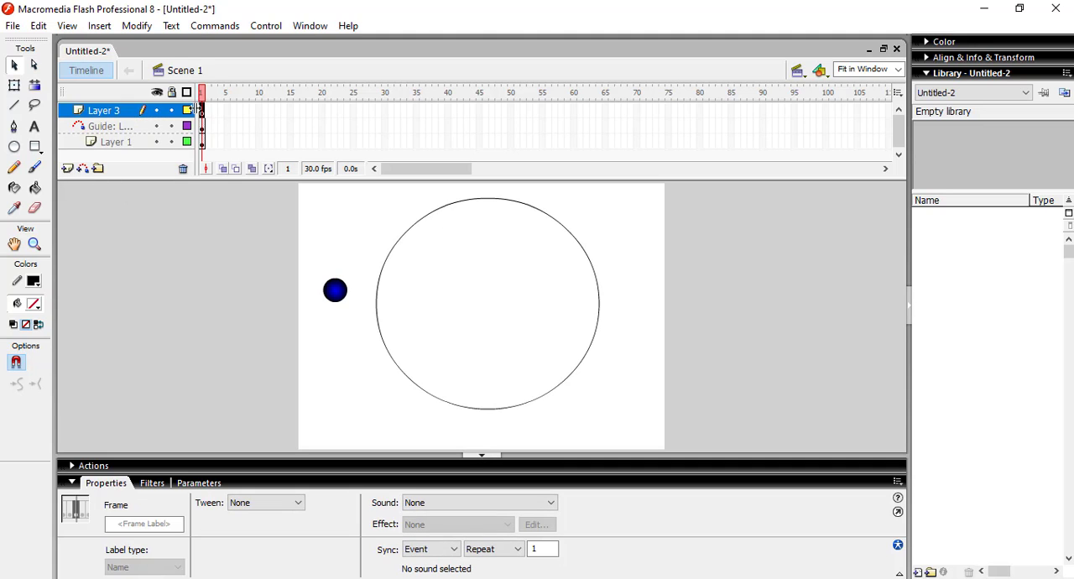
click(34, 303)
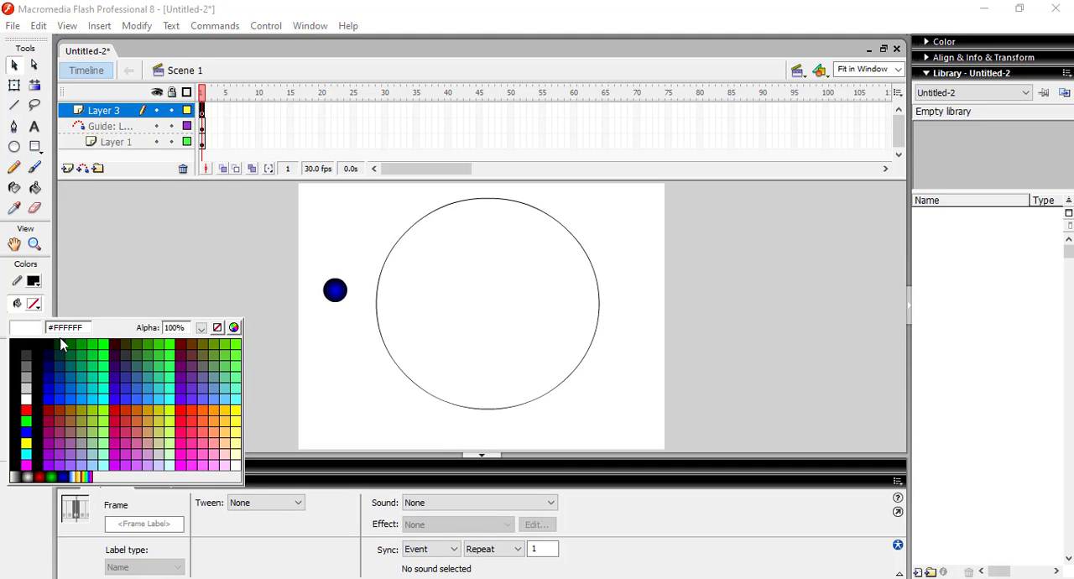
click(40, 477)
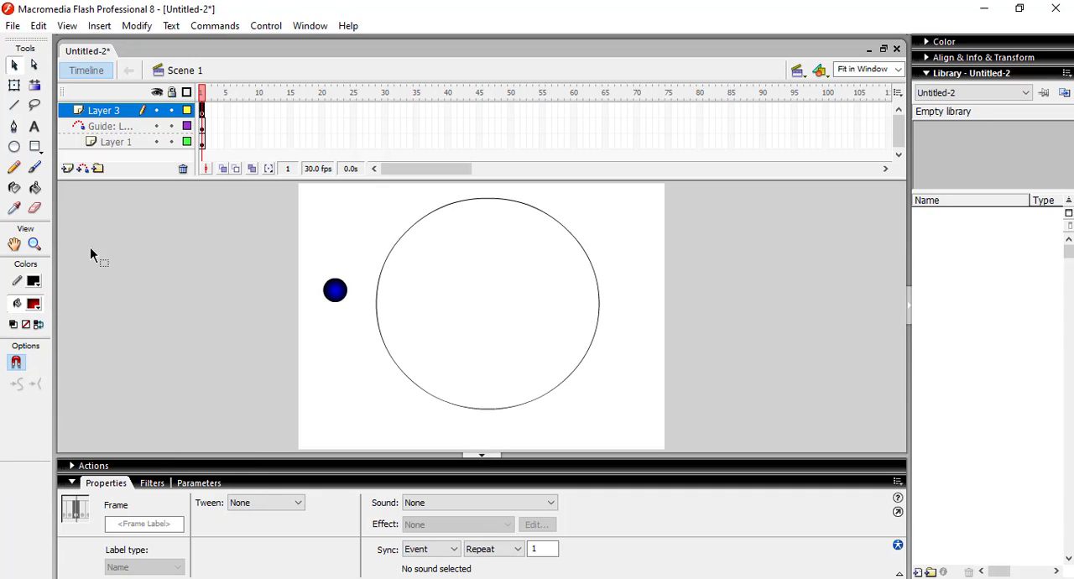
click(14, 147)
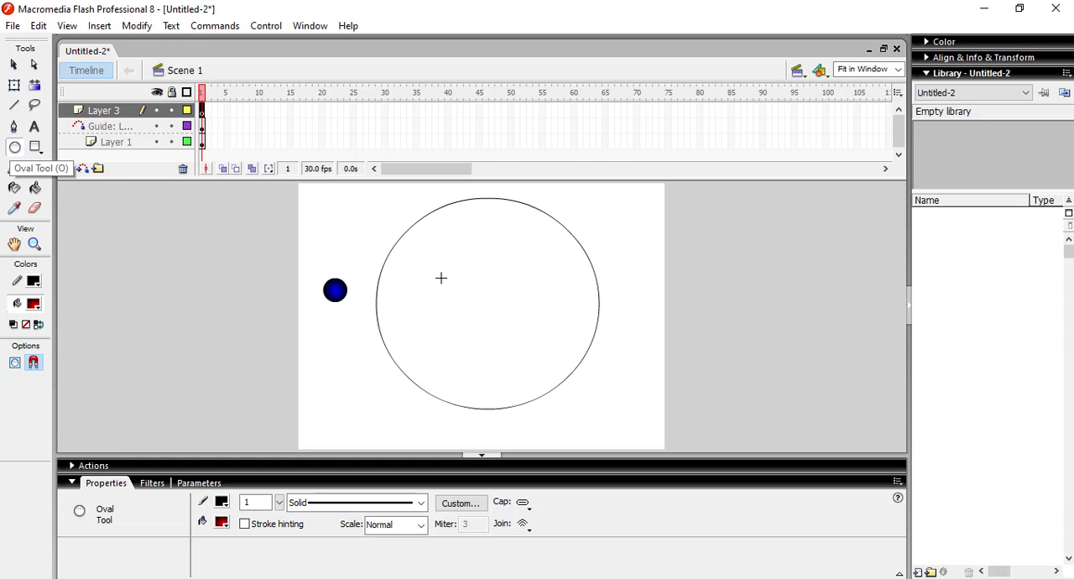
drag(441, 278, 513, 351)
Step: Select the red circle together with its outline and move it to the centre of the large ellipse
click(14, 66)
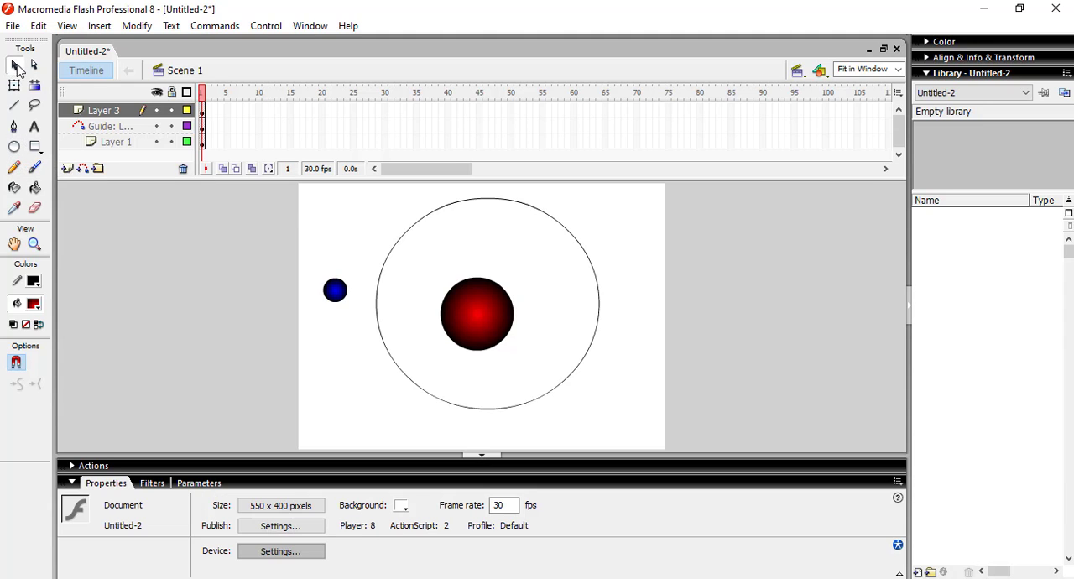
drag(478, 317, 489, 303)
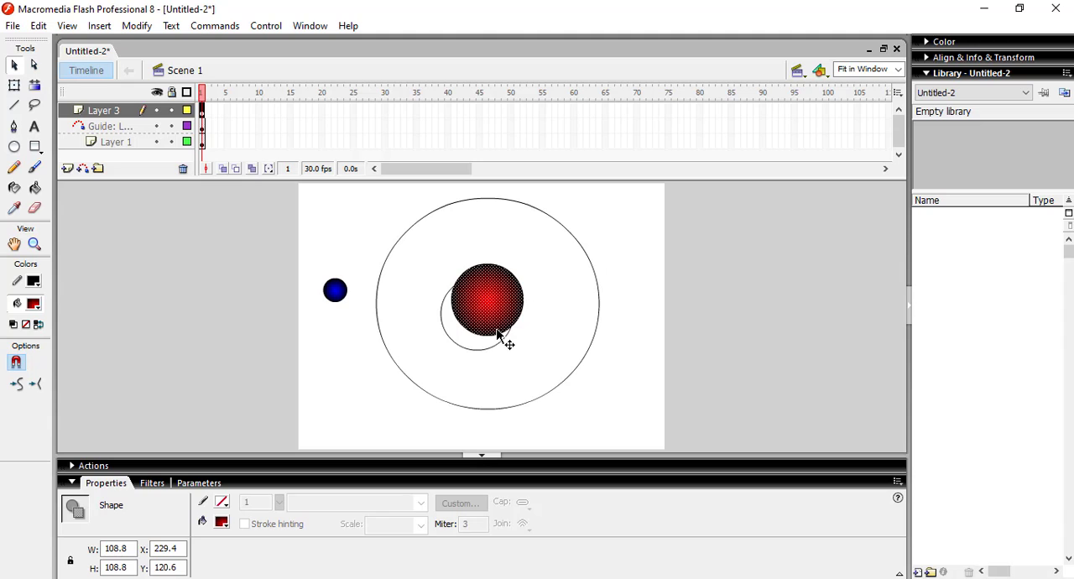
drag(504, 337, 493, 352)
drag(447, 297, 533, 368)
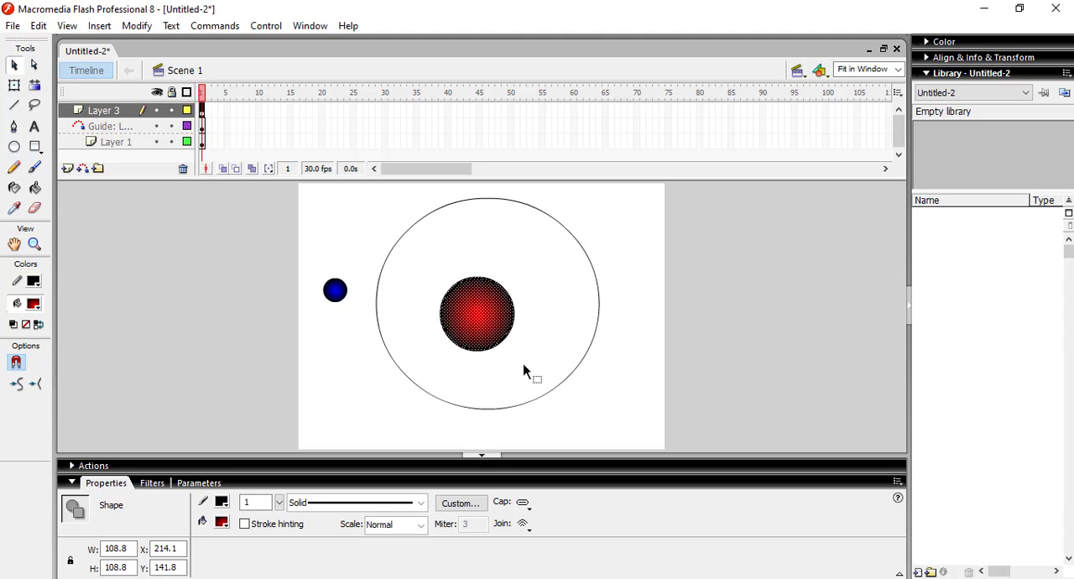
drag(471, 322, 488, 302)
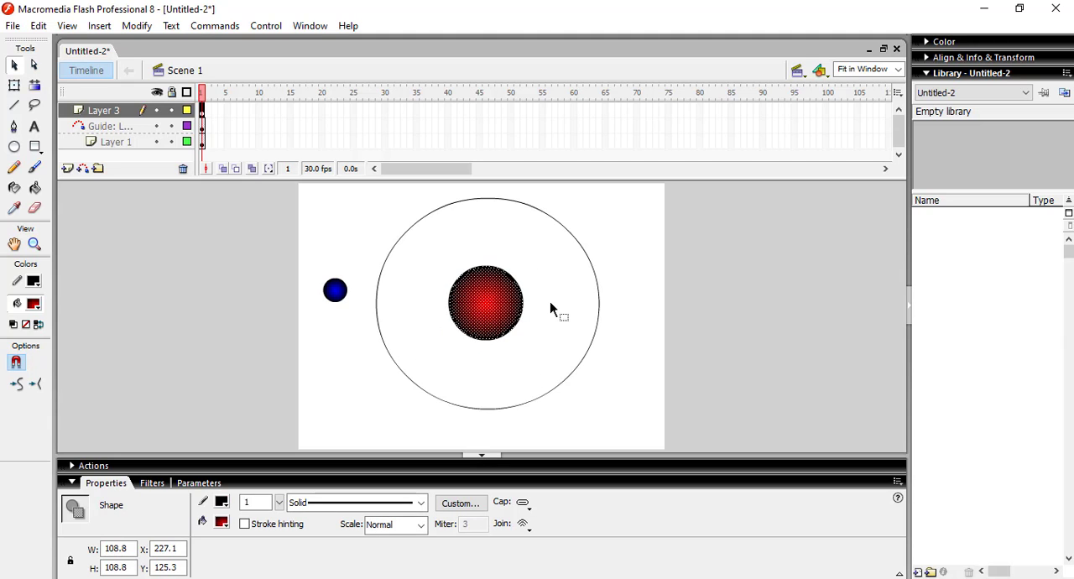
click(550, 301)
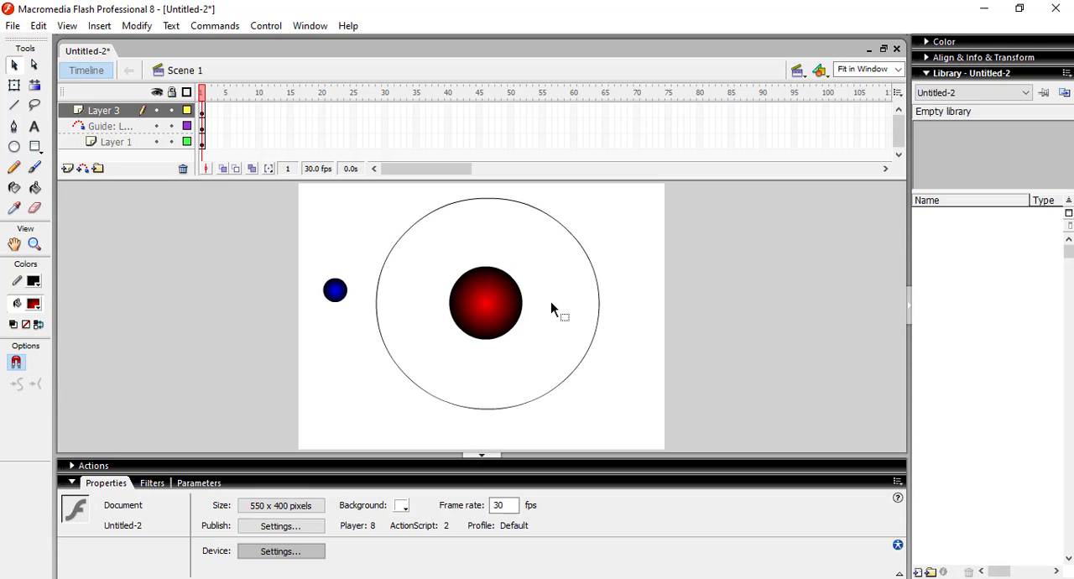
Step: Erase a small gap in the left edge of the ellipse on the guide layer
click(201, 128)
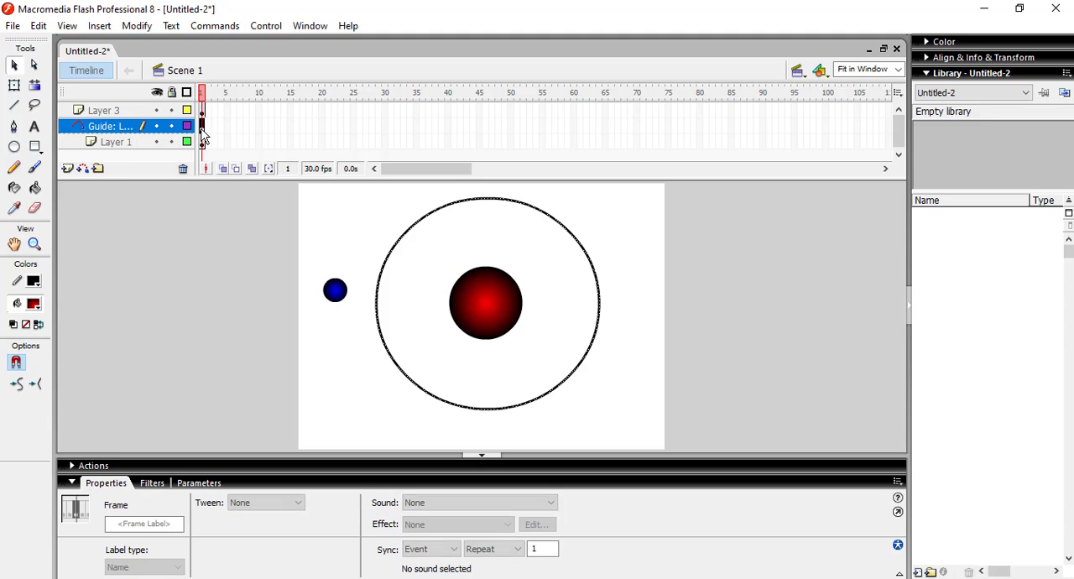
click(36, 208)
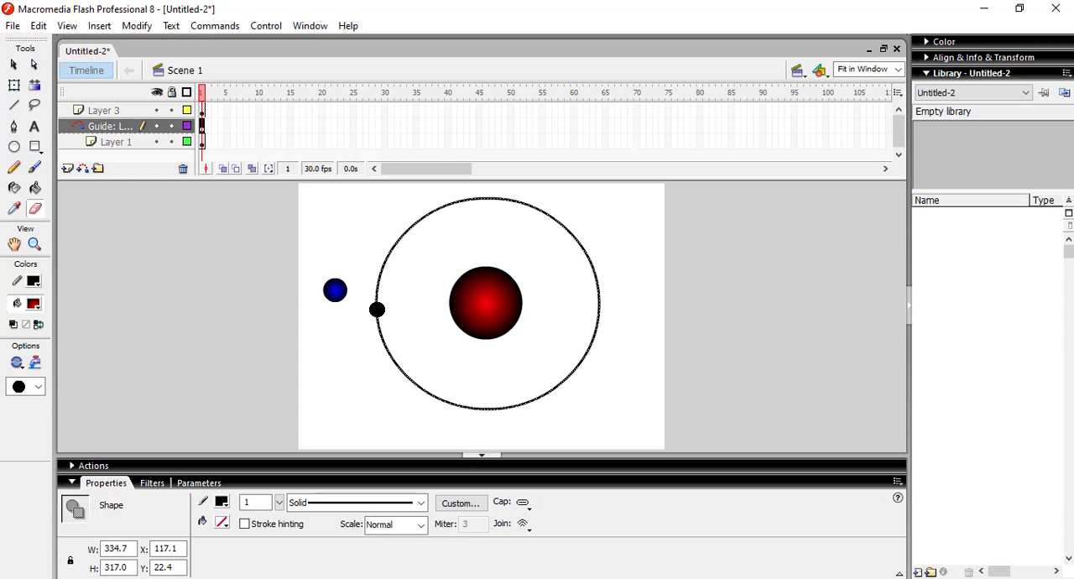
click(377, 310)
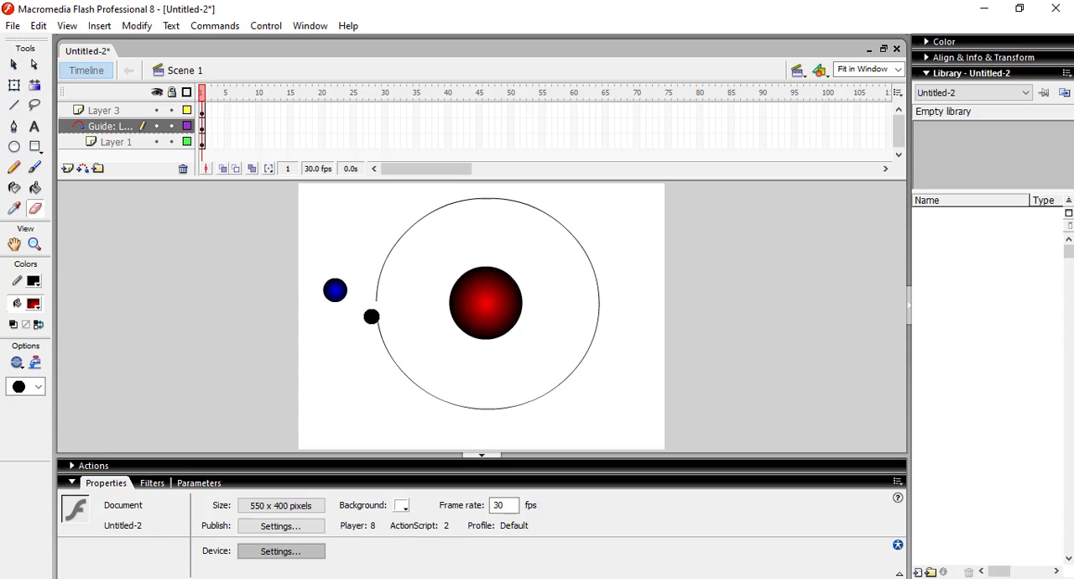
click(15, 66)
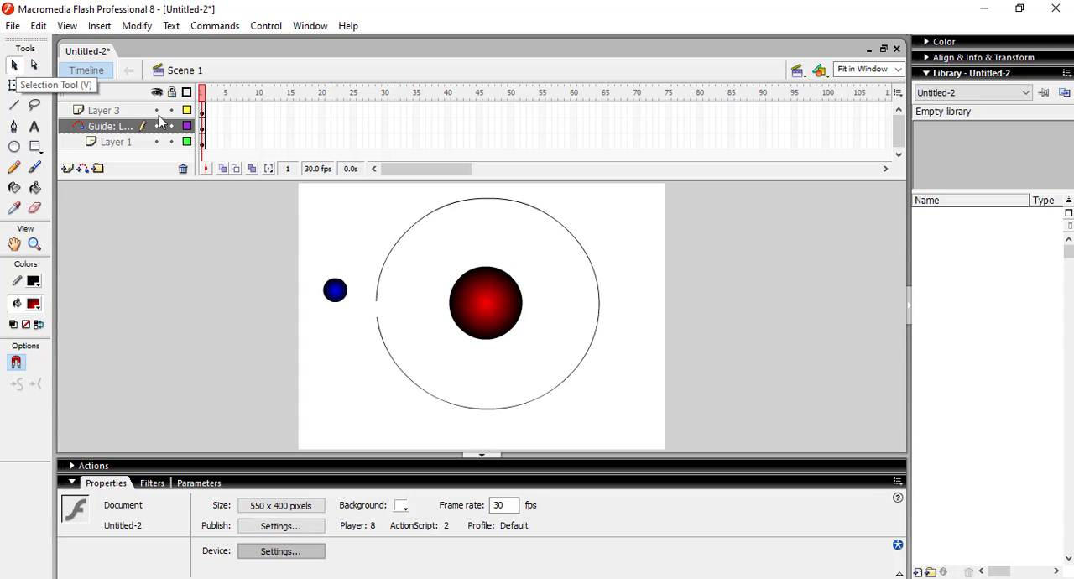
click(203, 142)
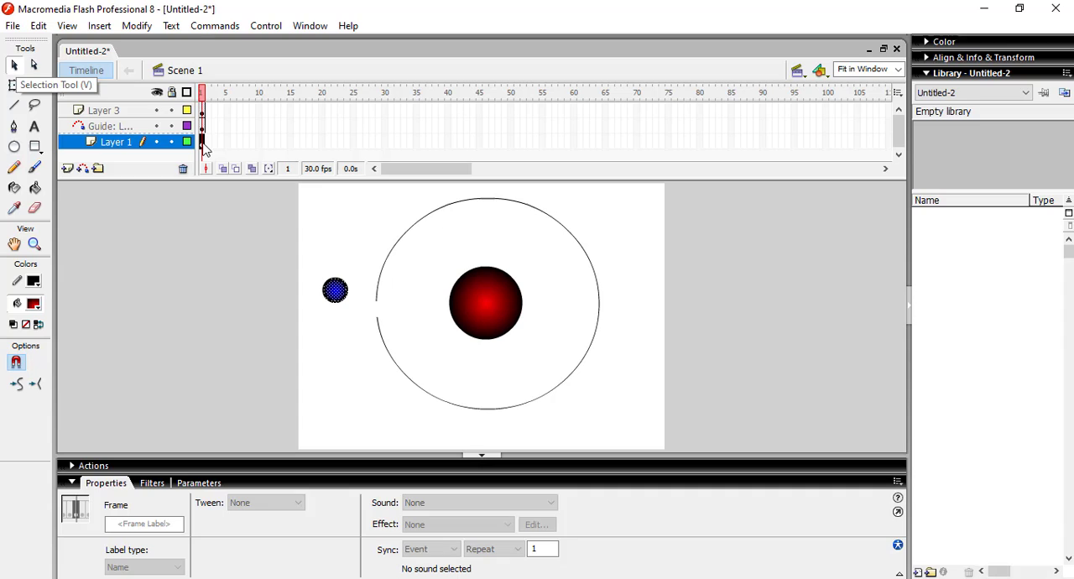
click(386, 142)
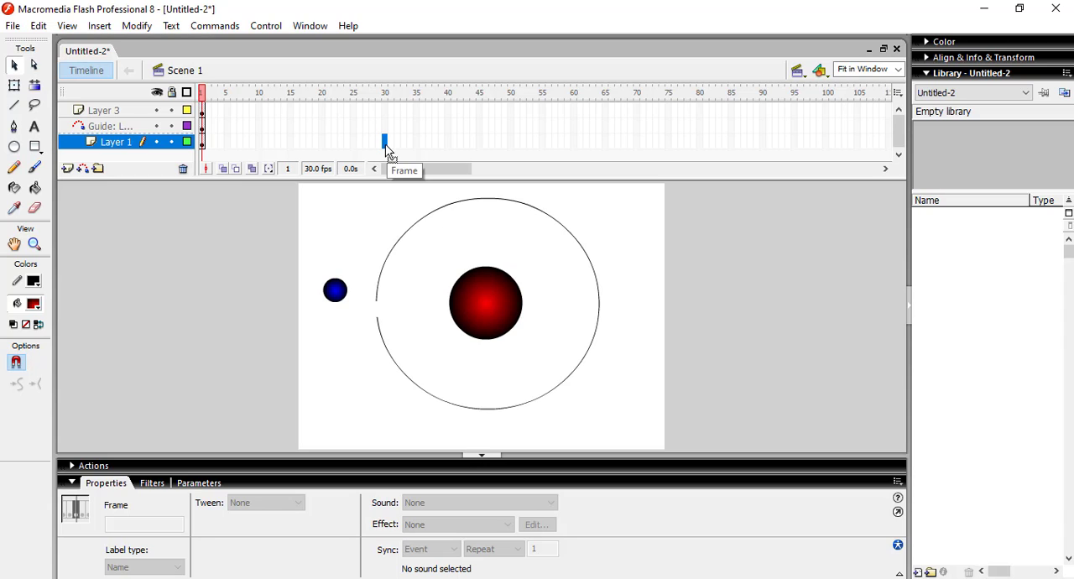
click(625, 247)
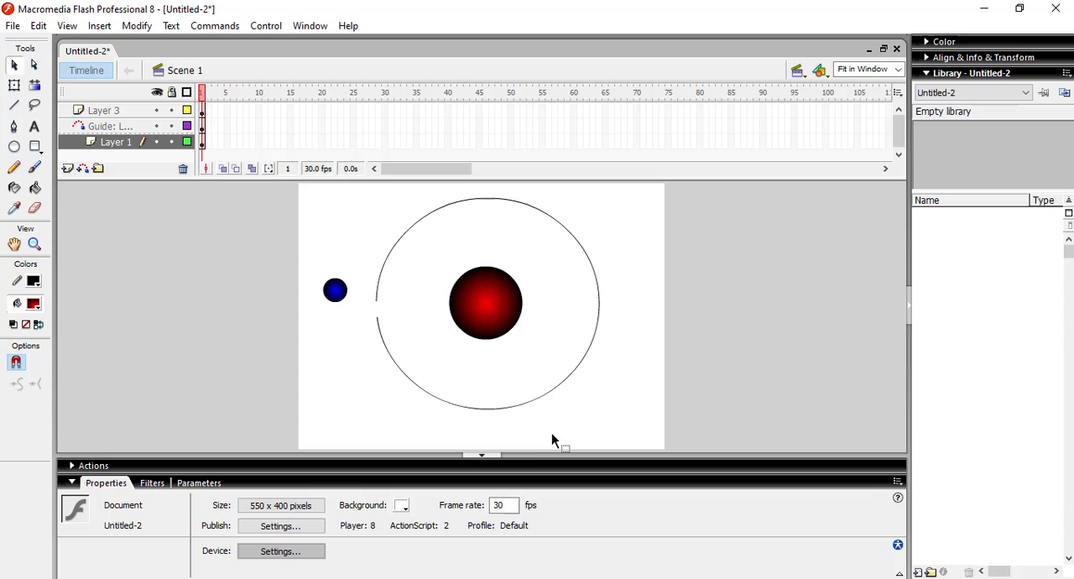
double_click(497, 505)
click(599, 409)
click(385, 142)
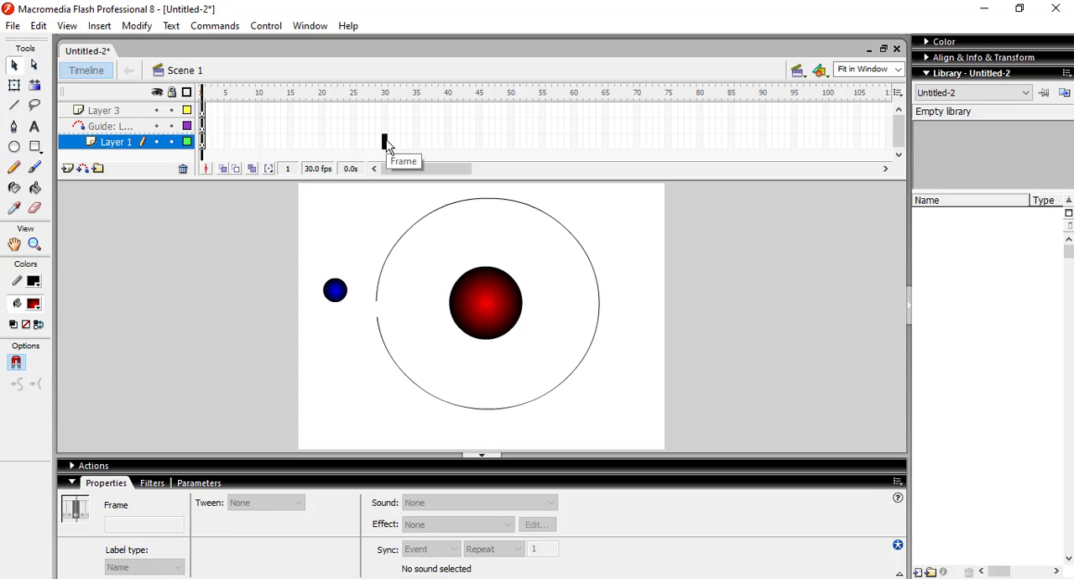
click(599, 209)
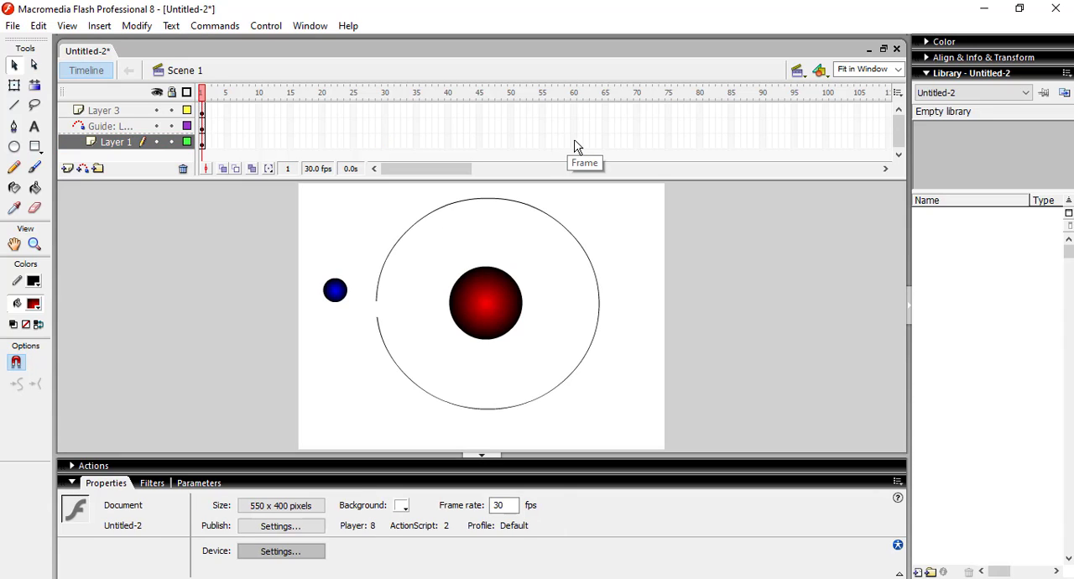
click(574, 142)
click(599, 222)
Step: Insert keyframes at frame 30 on Layer 1, the guide layer and Layer 3
click(386, 142)
right_click(387, 144)
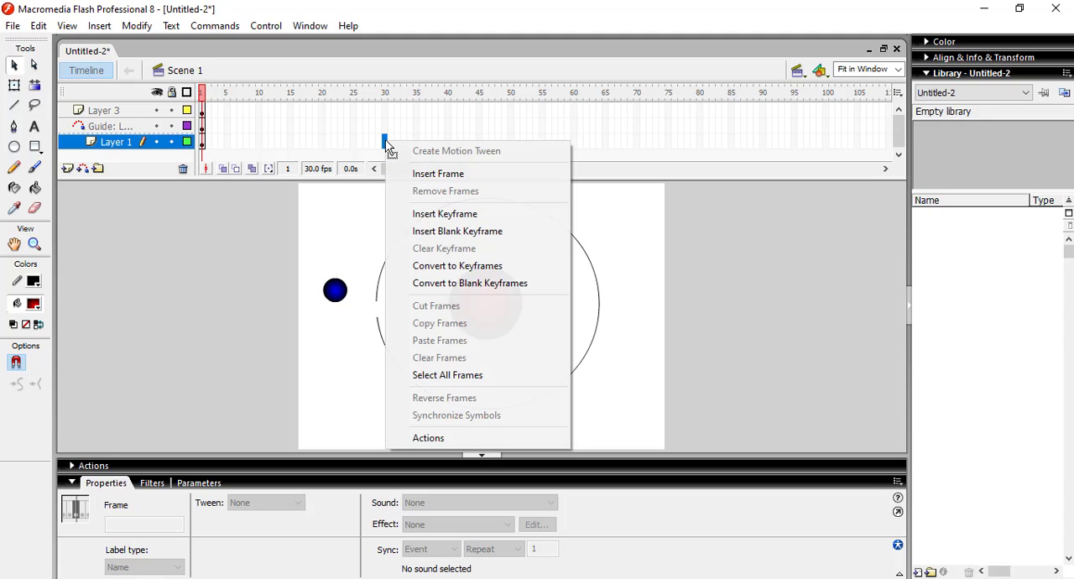
click(425, 216)
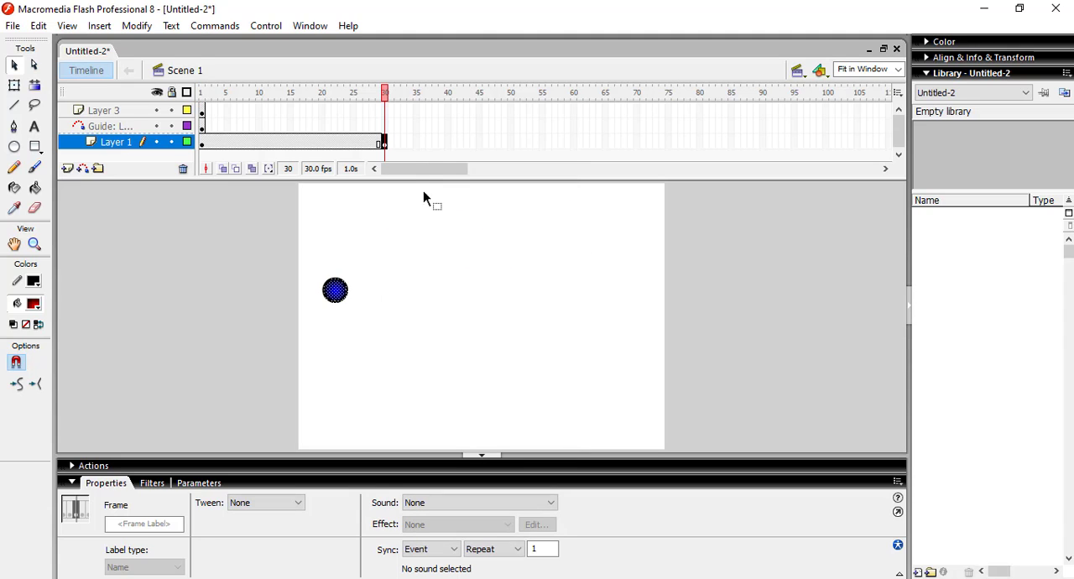
click(386, 114)
right_click(389, 114)
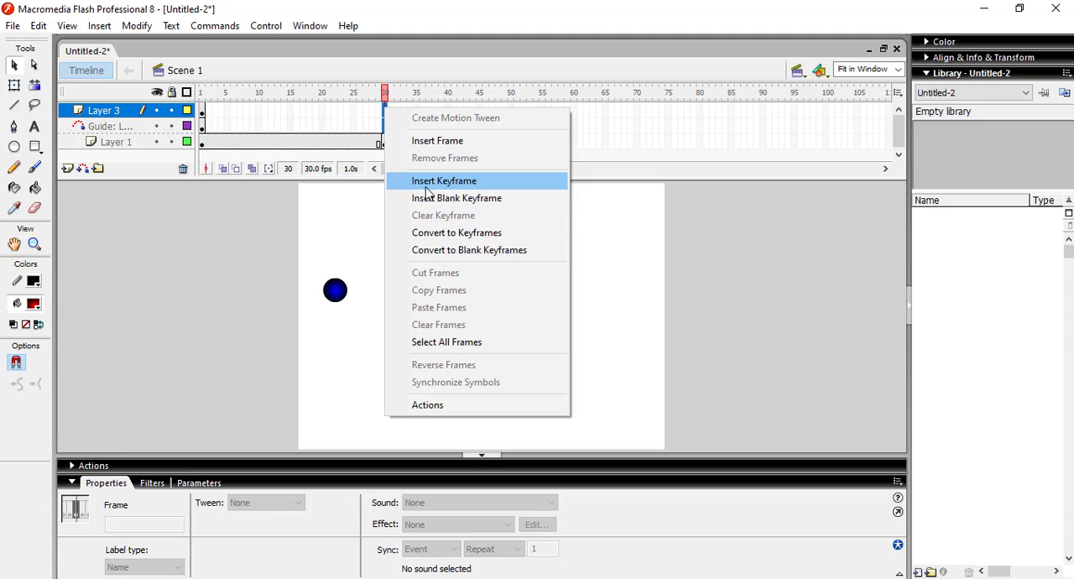
click(427, 188)
click(600, 224)
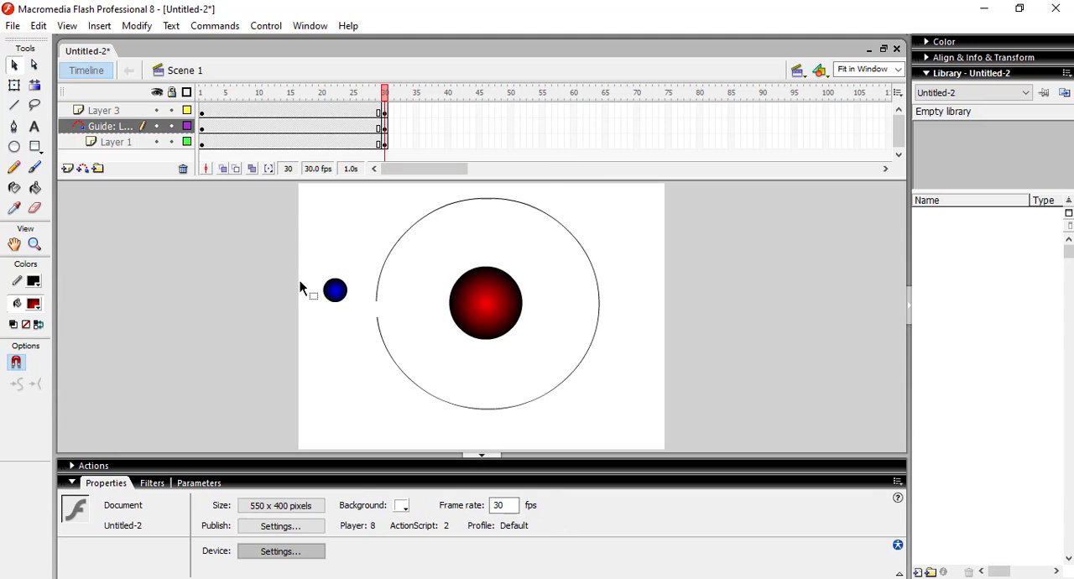
Step: Place the blue circle on the upper end of the guide's gap at frame 1 and on the lower end at frame 30
drag(319, 263, 360, 321)
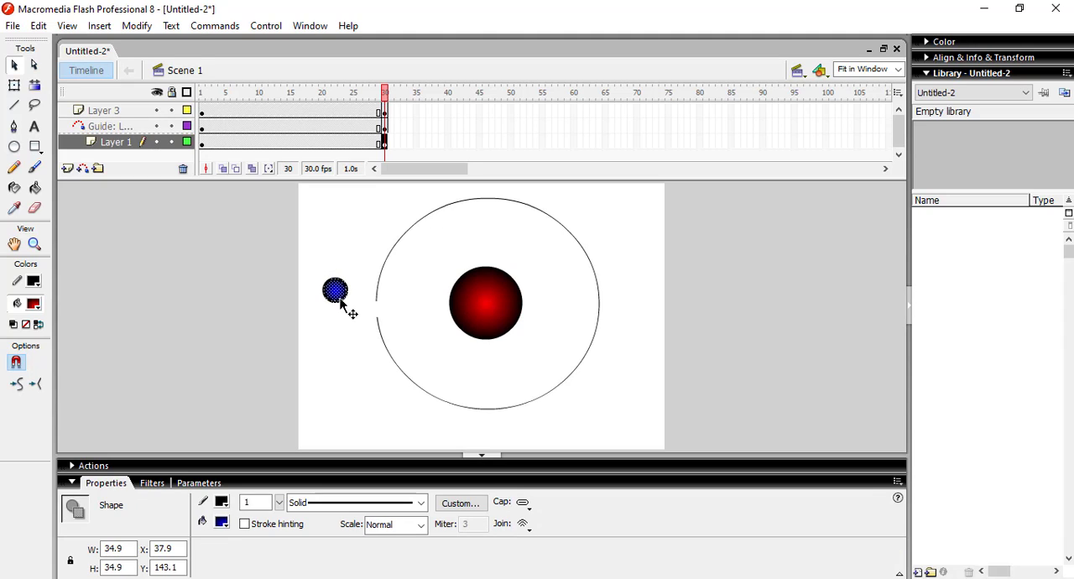
click(202, 142)
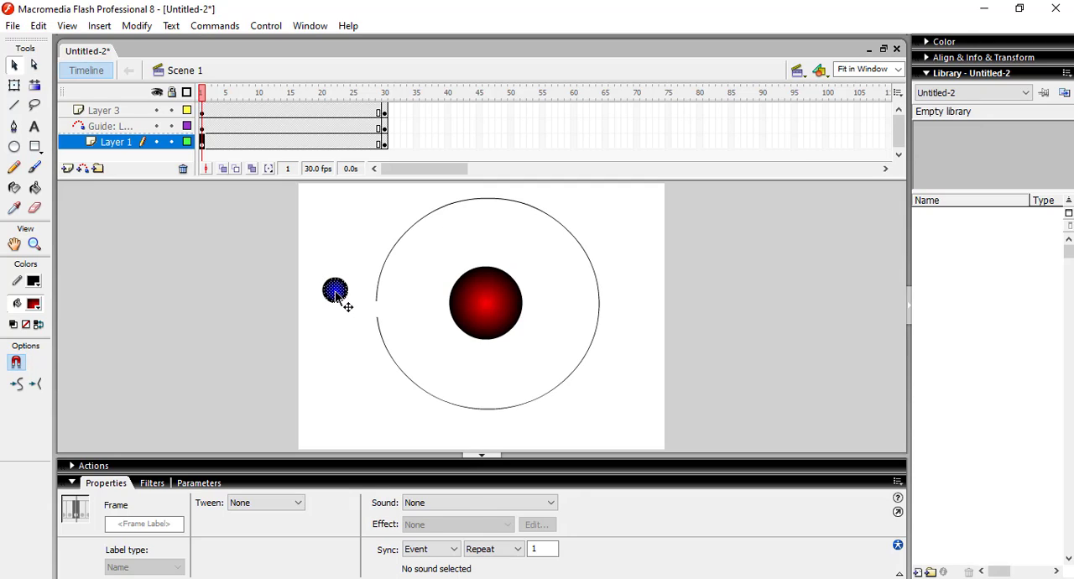
drag(337, 294, 376, 307)
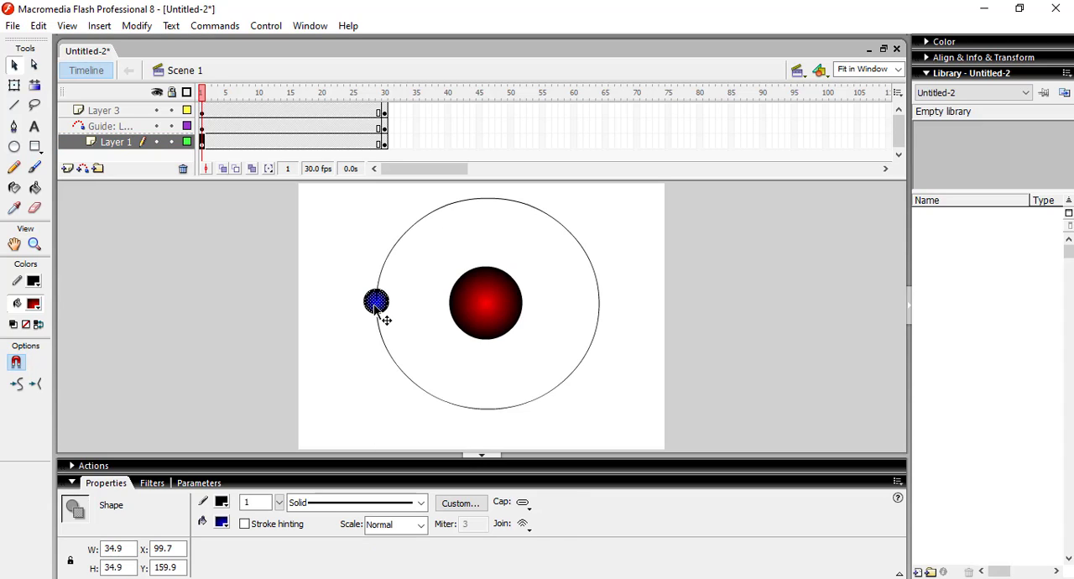
click(385, 143)
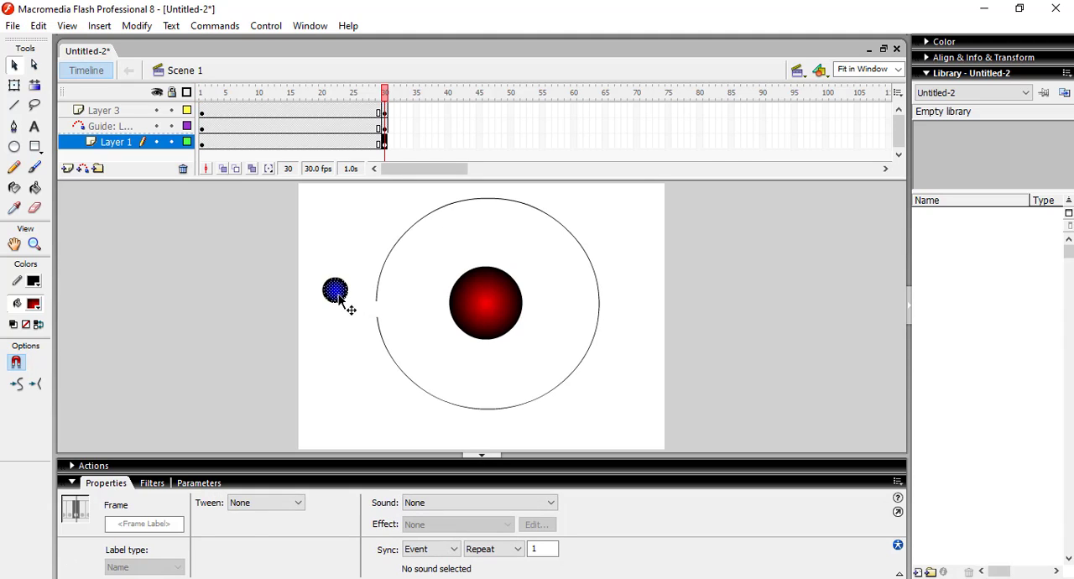
drag(340, 300, 376, 318)
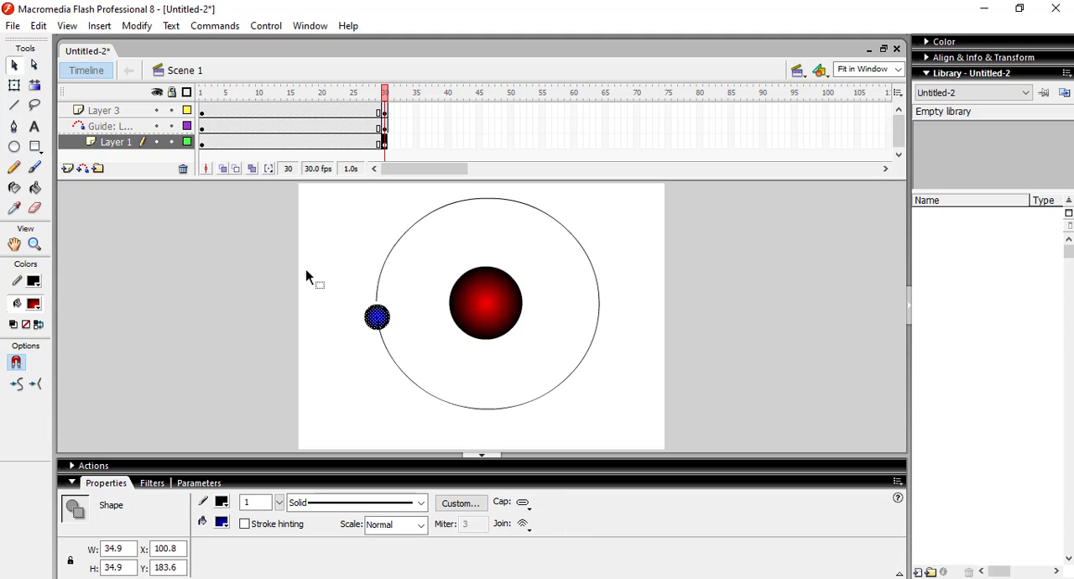
Step: Create a motion tween between the two keyframes of Layer 1 and test the movie
right_click(289, 143)
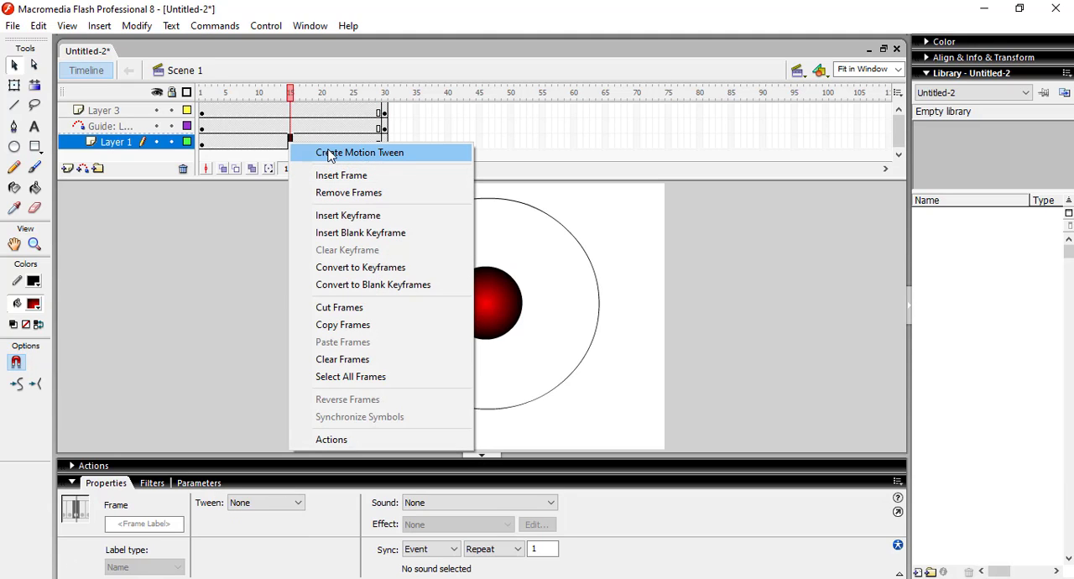
click(329, 153)
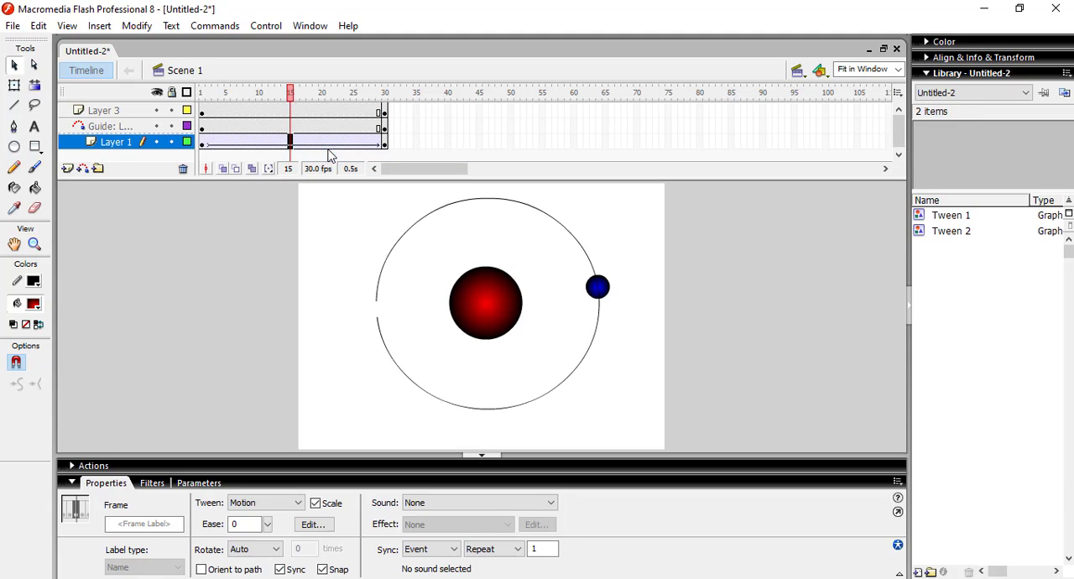
click(621, 307)
key(ctrl+Return)
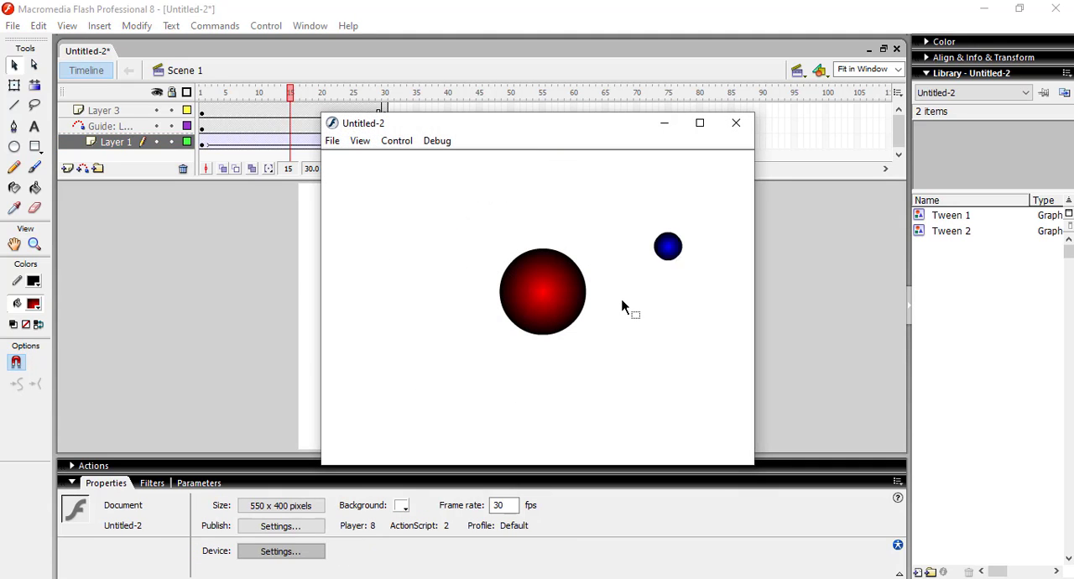